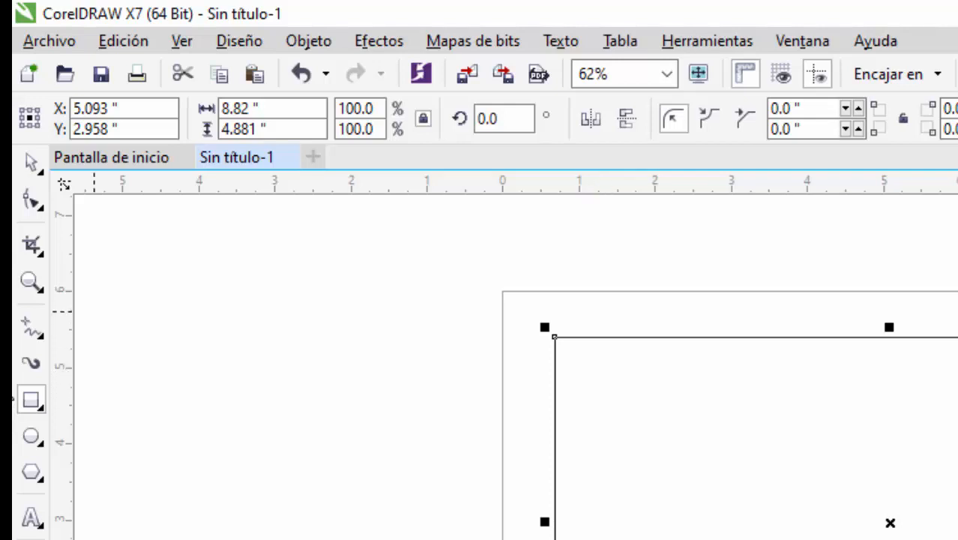
- Draw a circle about 0.47 inches in diameter inside the rectangle's upper-left corner
key(F7)
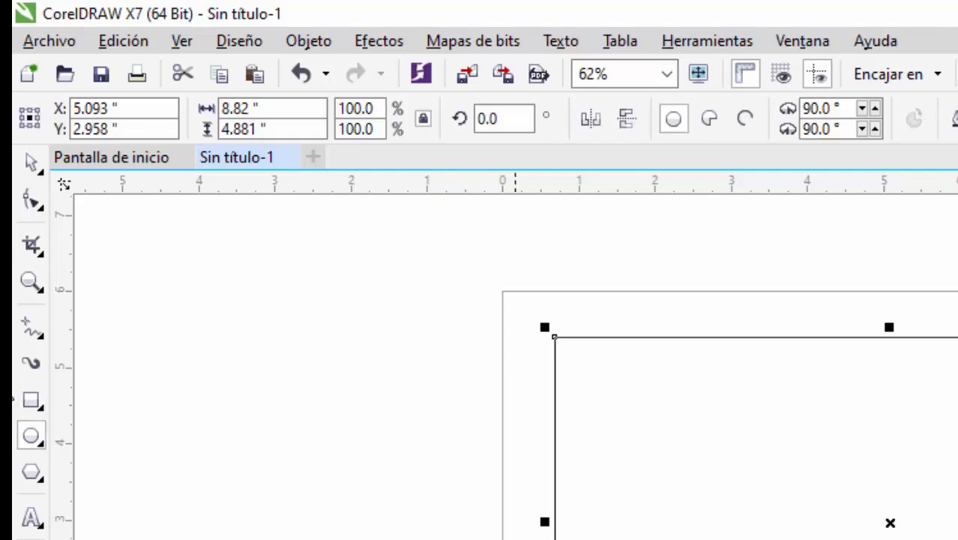
ctrl+drag(578, 380, 620, 422)
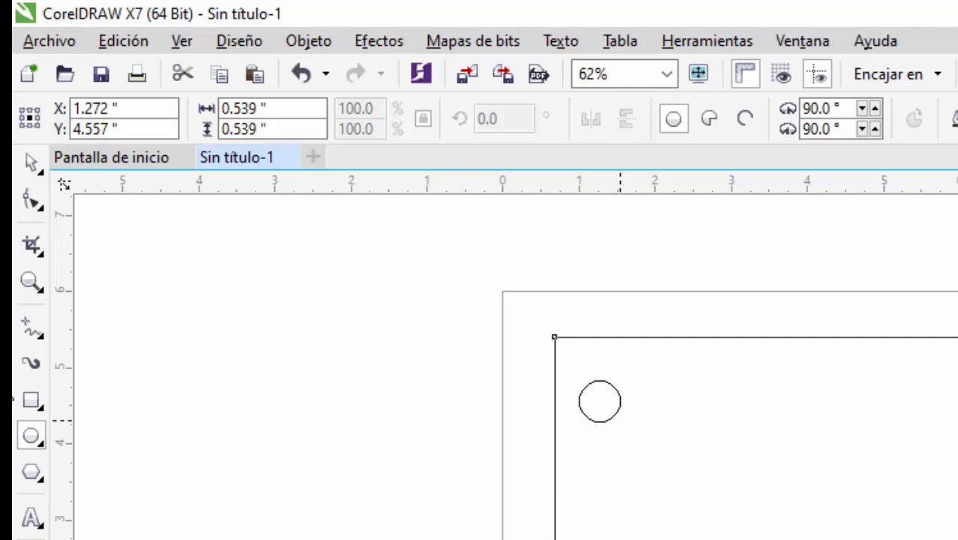
ctrl+drag(620, 422, 615, 417)
- Set the circle's width and height to 0.5 inches and move it slightly up toward the rectangle's top edge
drag(277, 110, 221, 109)
text(.5)
key(Tab)
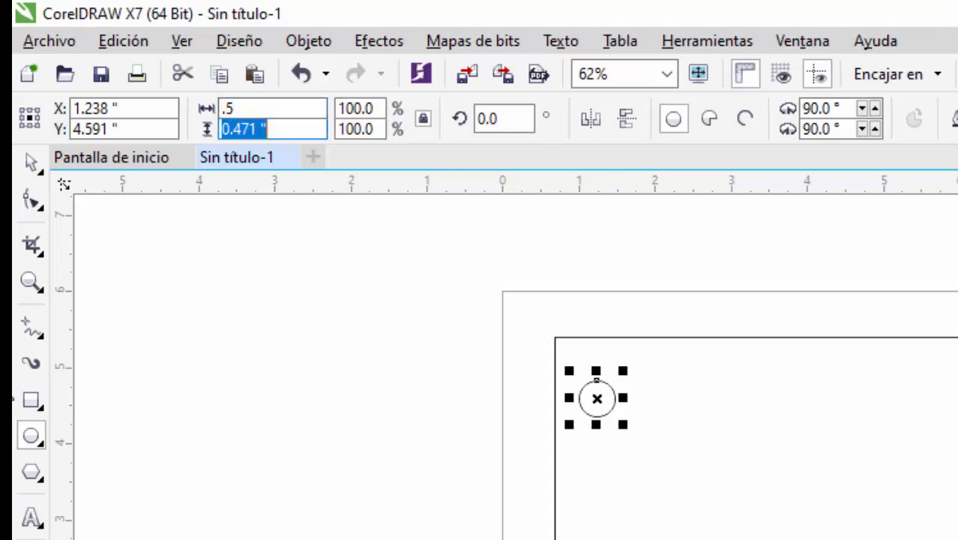
text(.5)
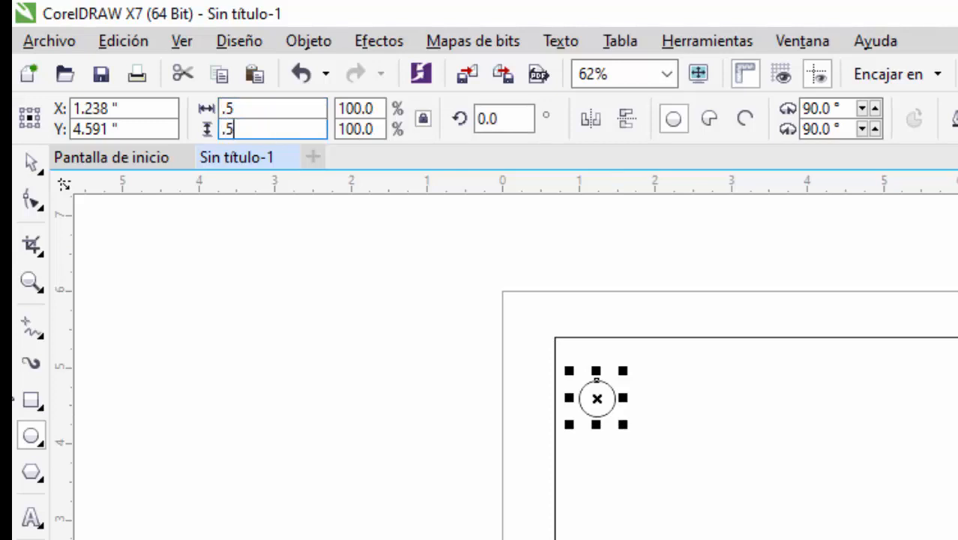
key(Return)
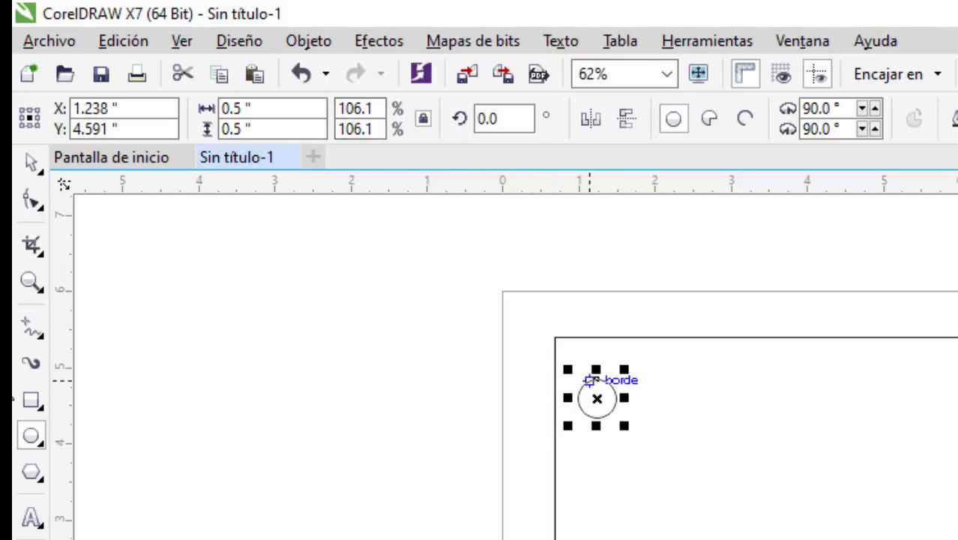
drag(596, 399, 597, 379)
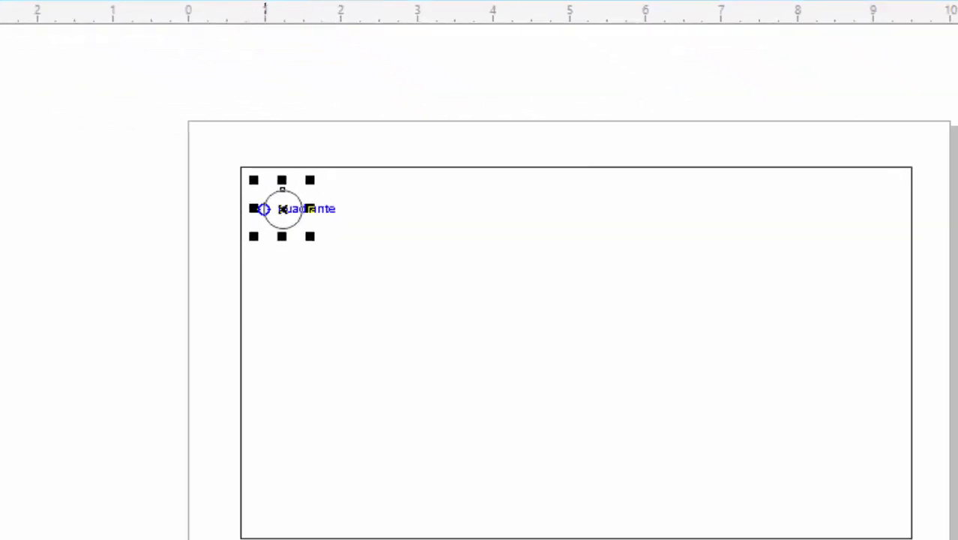
- Copy the circle to the rectangle's upper-right corner and align it level with the upper-left circle by their centres
drag(283, 209, 351, 216)
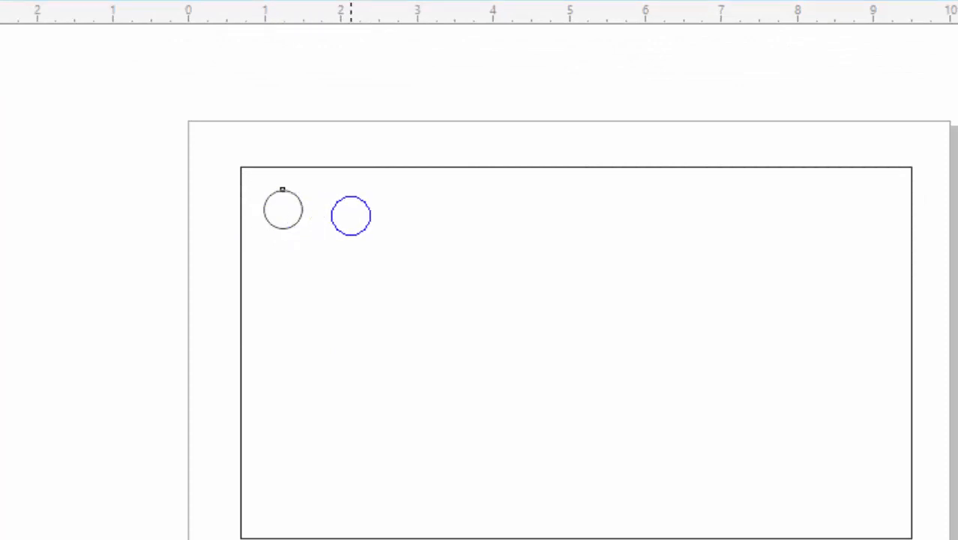
mouse_move(351, 196)
mouse_down()
mouse_move(579, 177)
mouse_move(869, 195)
mouse_move(880, 180)
mouse_move(864, 177)
mouse_move(872, 184)
mouse_up()
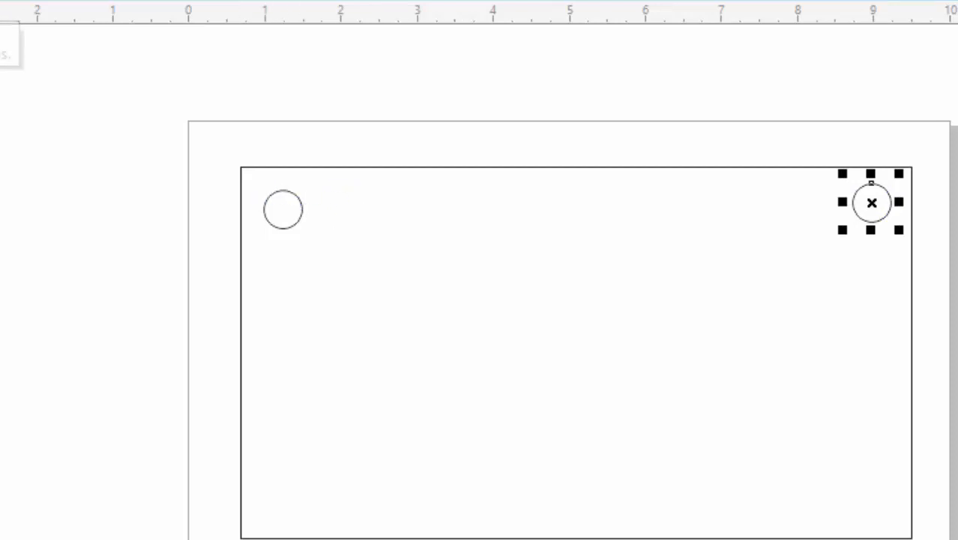
click(895, 241)
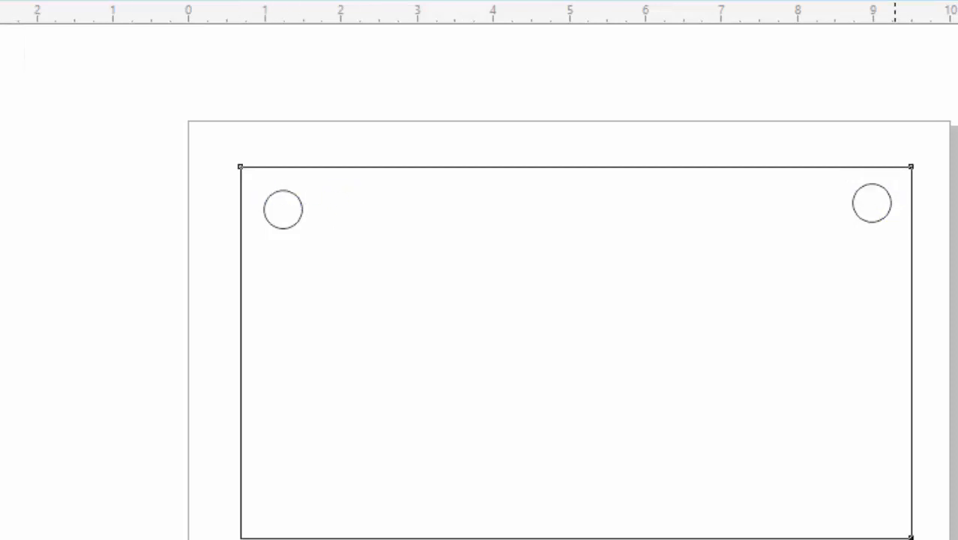
click(872, 222)
click(284, 210)
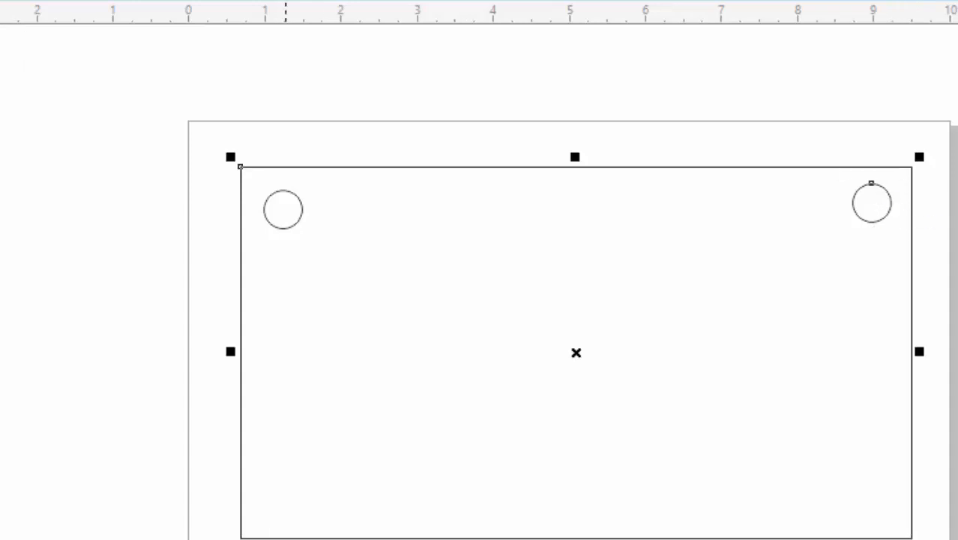
click(296, 223)
click(880, 229)
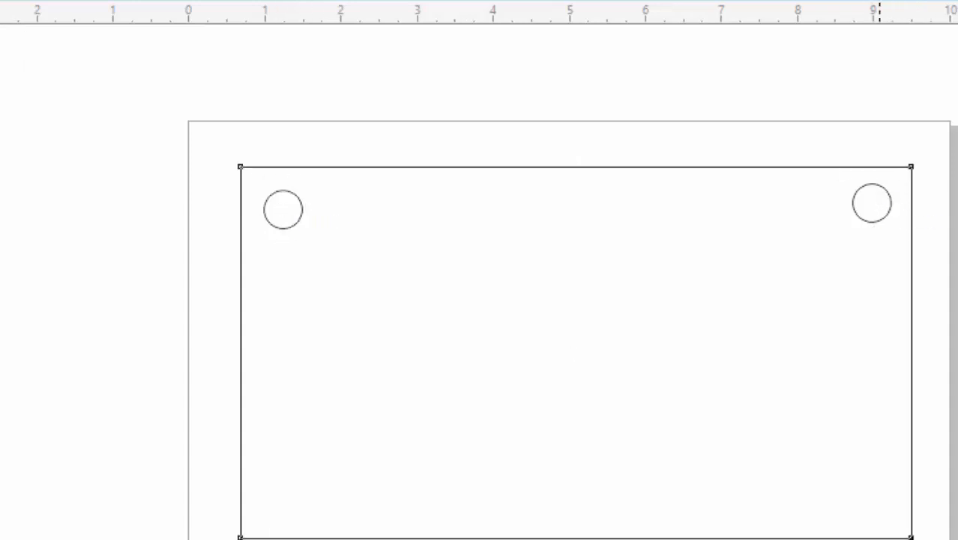
click(872, 223)
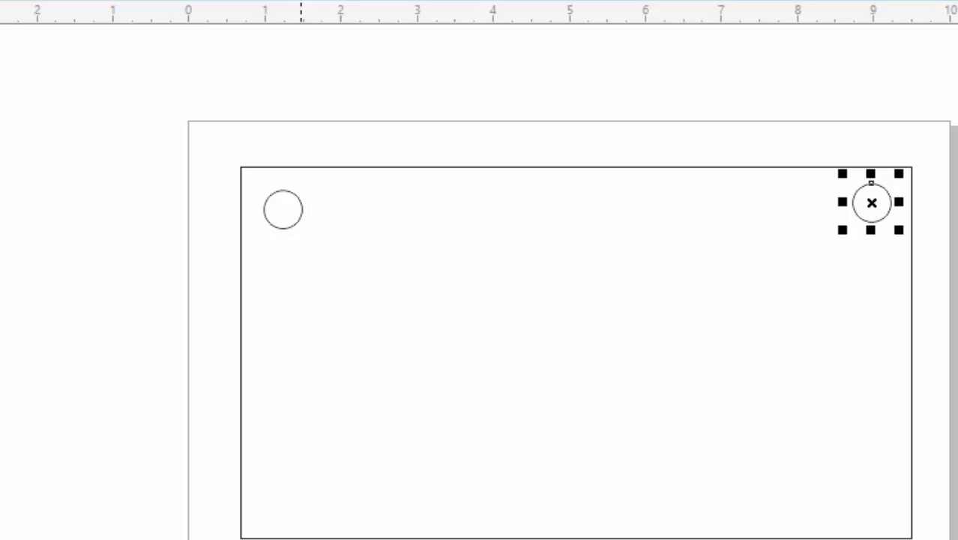
shift+click(301, 216)
key(e)
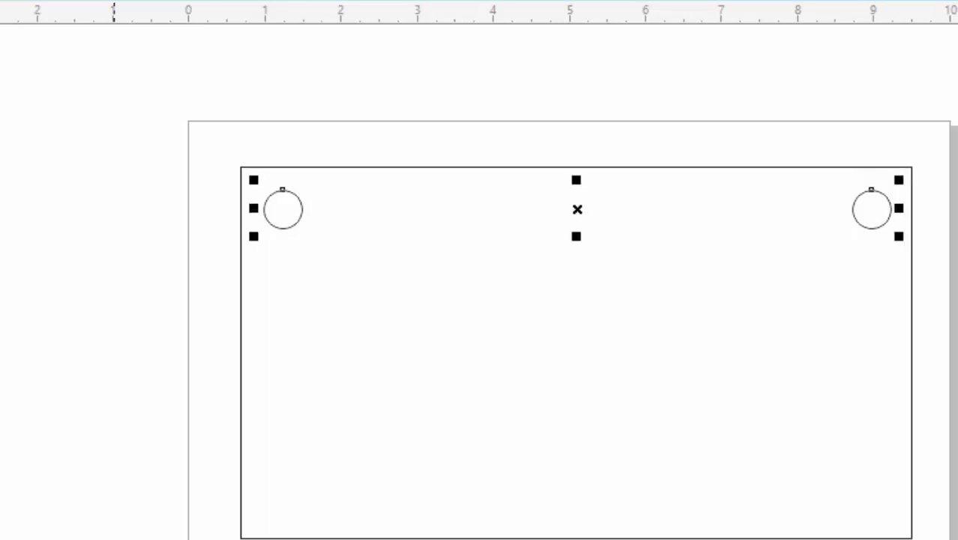
- Copy the pair of upper circles straight down to the rectangle's lower corners
drag(577, 210, 577, 497)
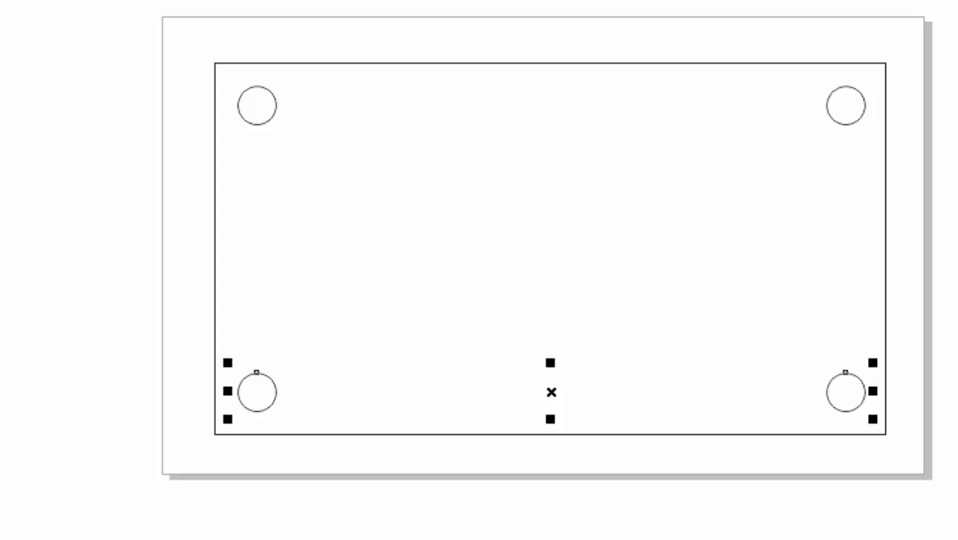
key(Escape)
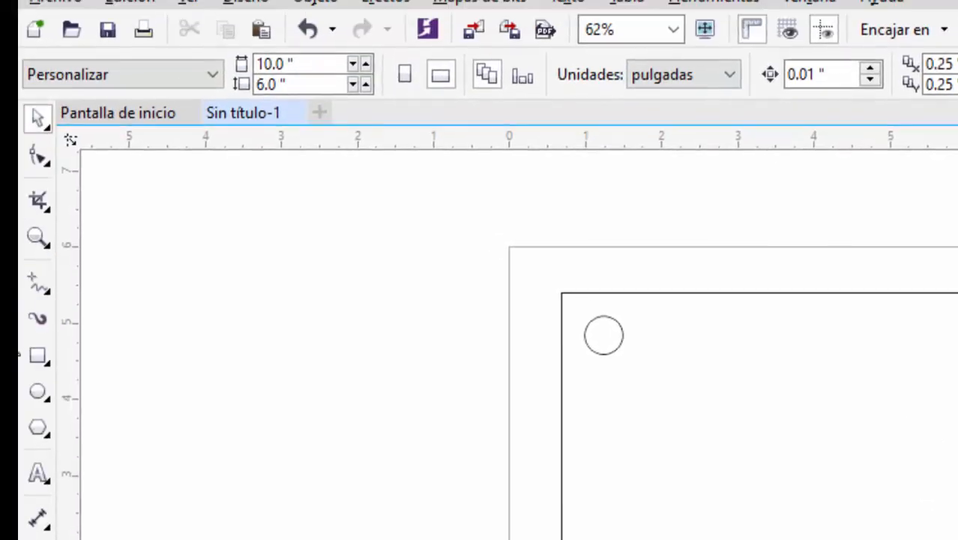
- Draw a polygon in the left half of the rectangle and reduce it to 3 sides to form a triangle
click(38, 355)
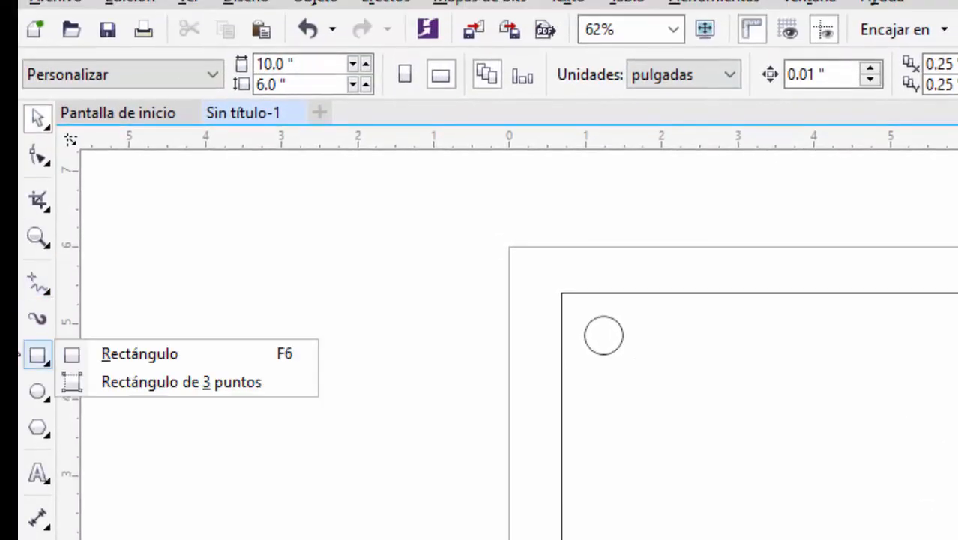
mouse_move(38, 391)
mouse_move(38, 426)
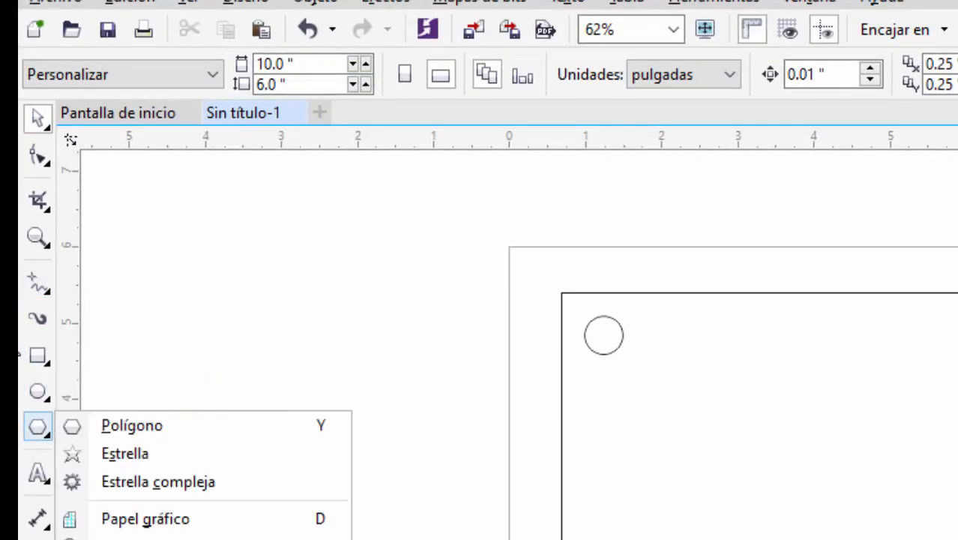
click(131, 425)
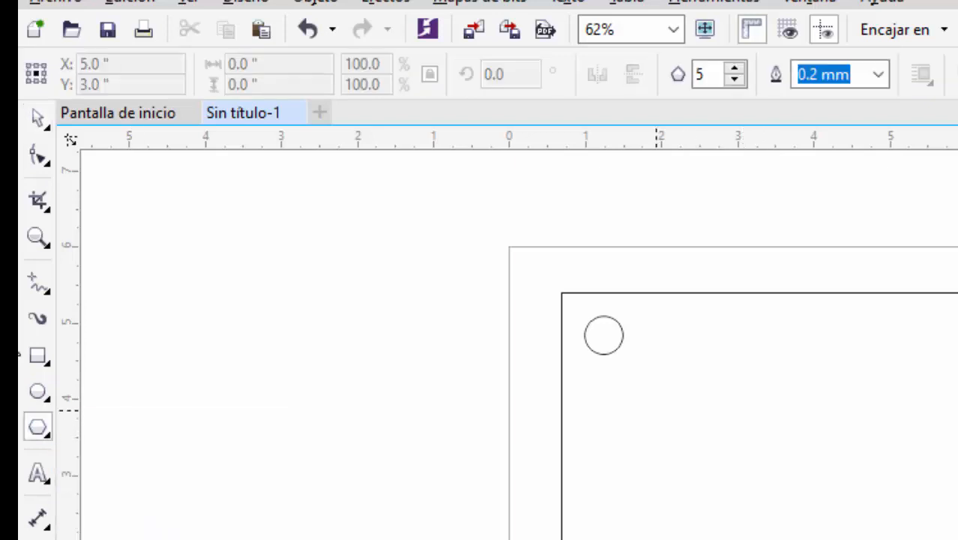
mouse_move(656, 403)
mouse_down()
mouse_move(706, 468)
mouse_move(768, 507)
mouse_up()
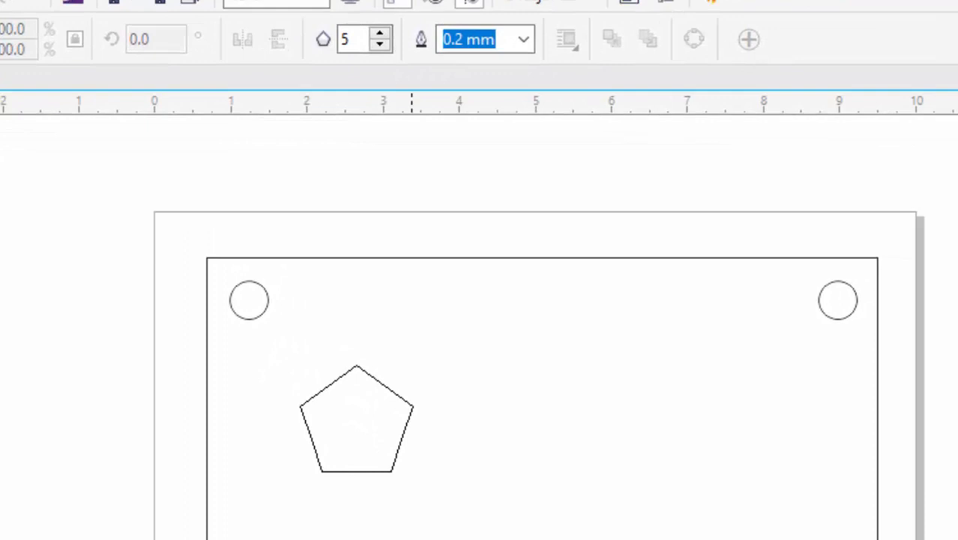
drag(412, 470, 423, 480)
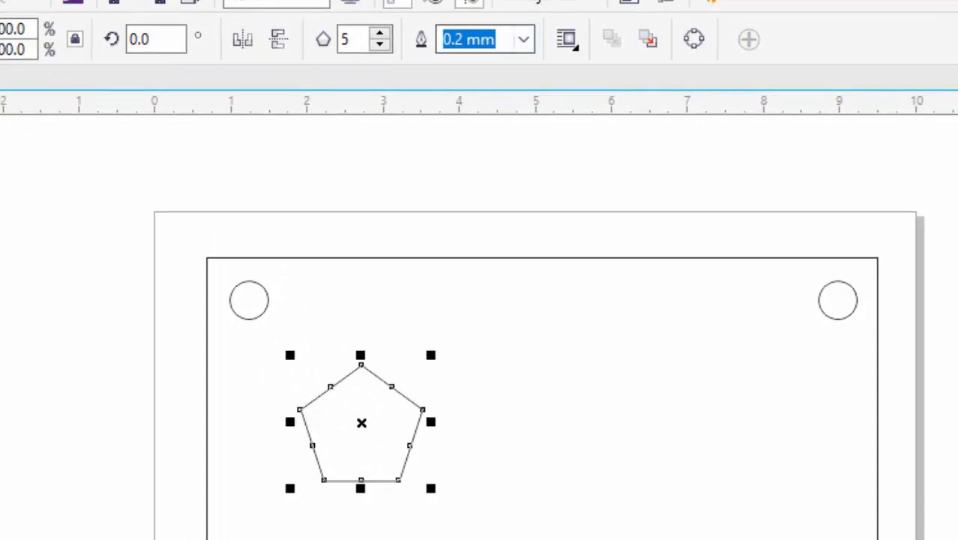
click(380, 45)
click(380, 45)
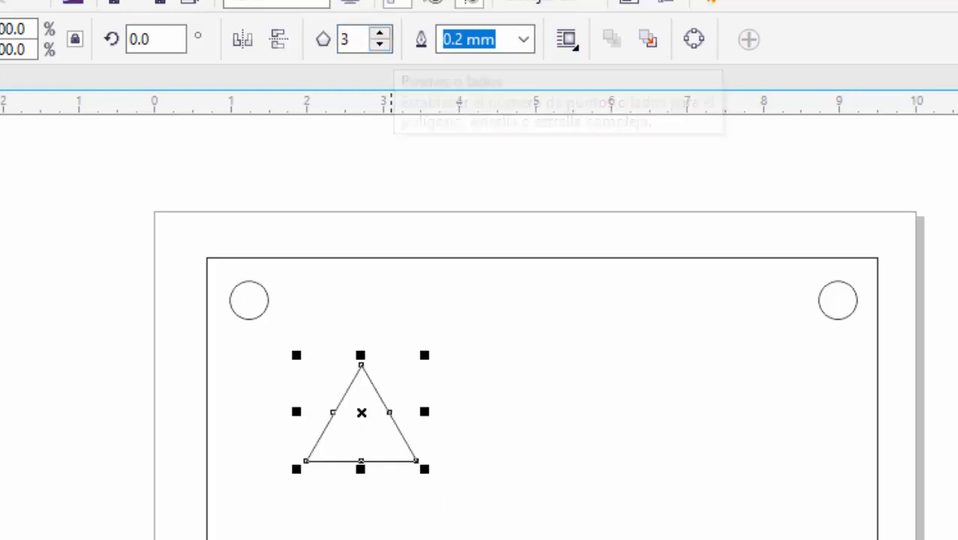
- Move the triangle slightly down and align its centre with the rectangle's centre at mid-height
mouse_move(361, 429)
mouse_down()
mouse_move(343, 452)
mouse_move(361, 431)
mouse_up()
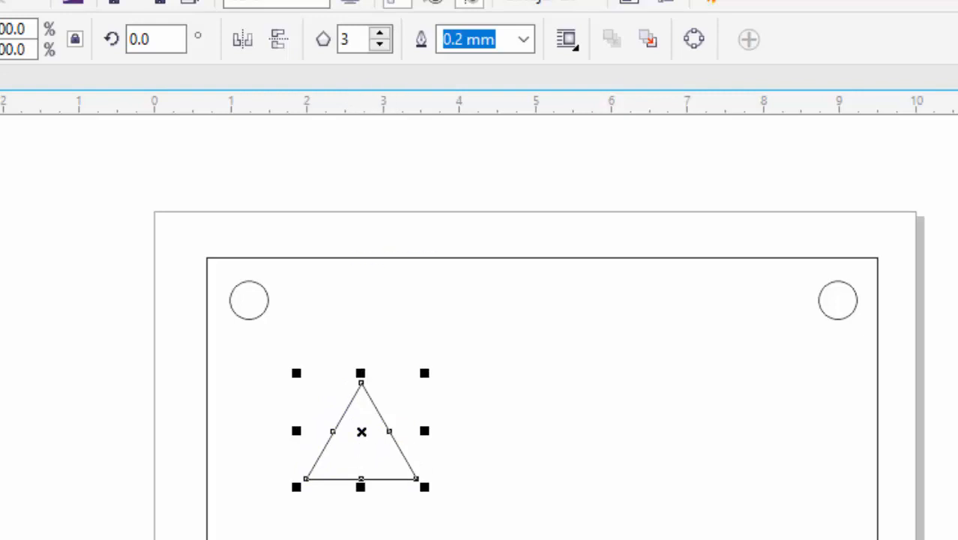
shift+click(335, 257)
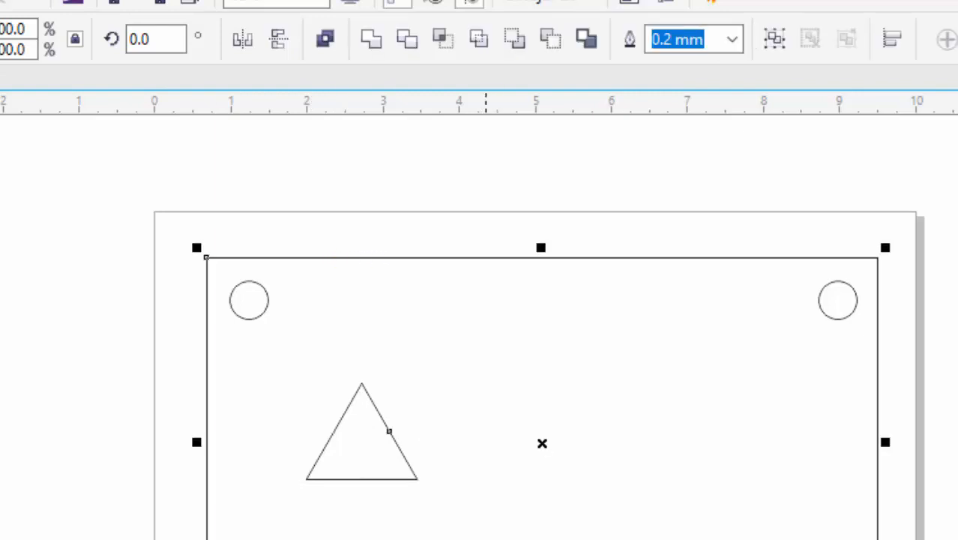
key(e)
click(144, 374)
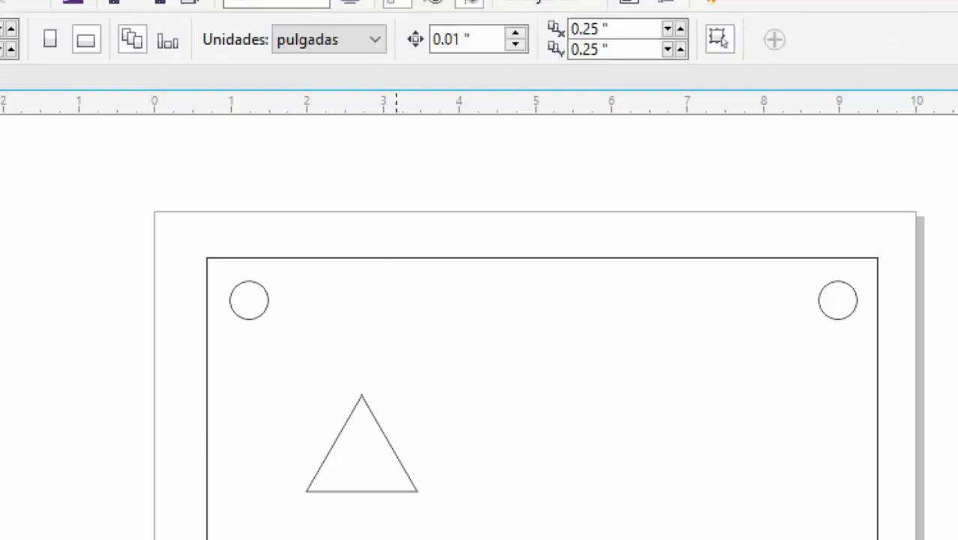
- Place a copy of the triangle in the right half of the rectangle at the same height
click(385, 437)
mouse_move(362, 459)
mouse_down()
mouse_move(419, 470)
mouse_move(693, 460)
mouse_up()
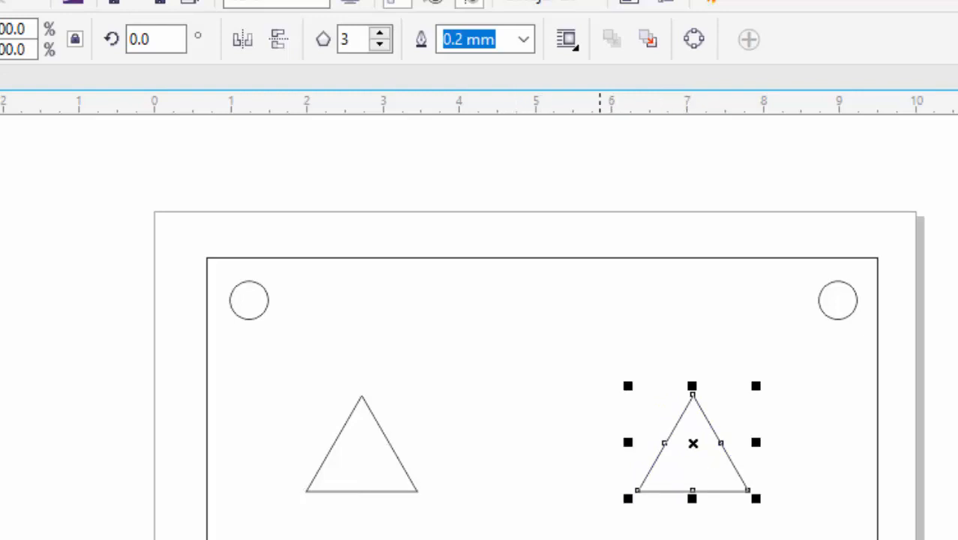
click(595, 450)
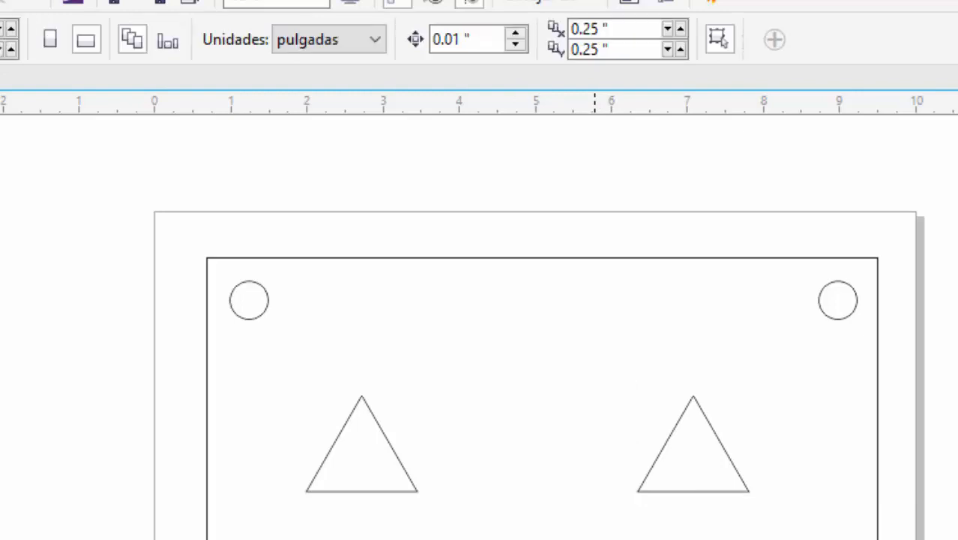
- Convert the large rectangle to curves and open its outline for node editing with the Shape tool
click(471, 258)
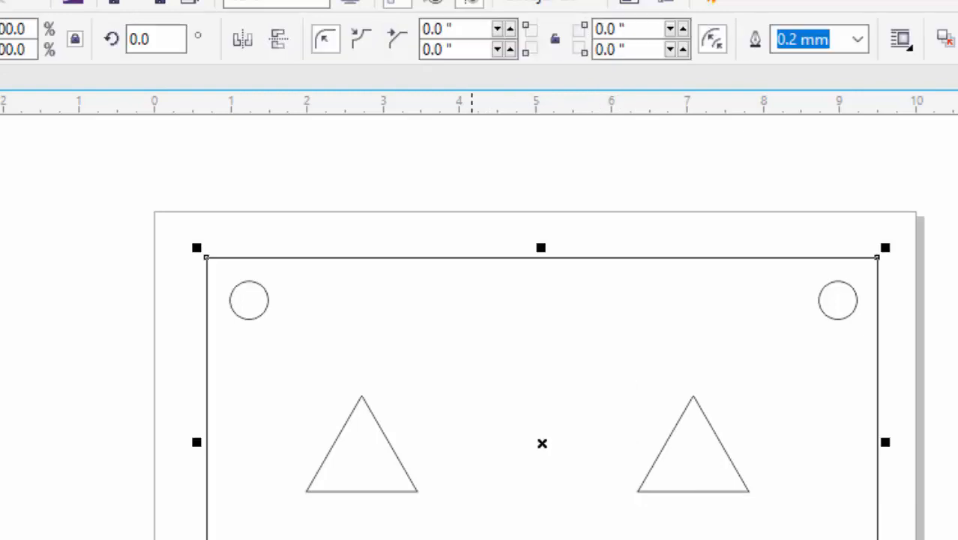
key(ctrl+q)
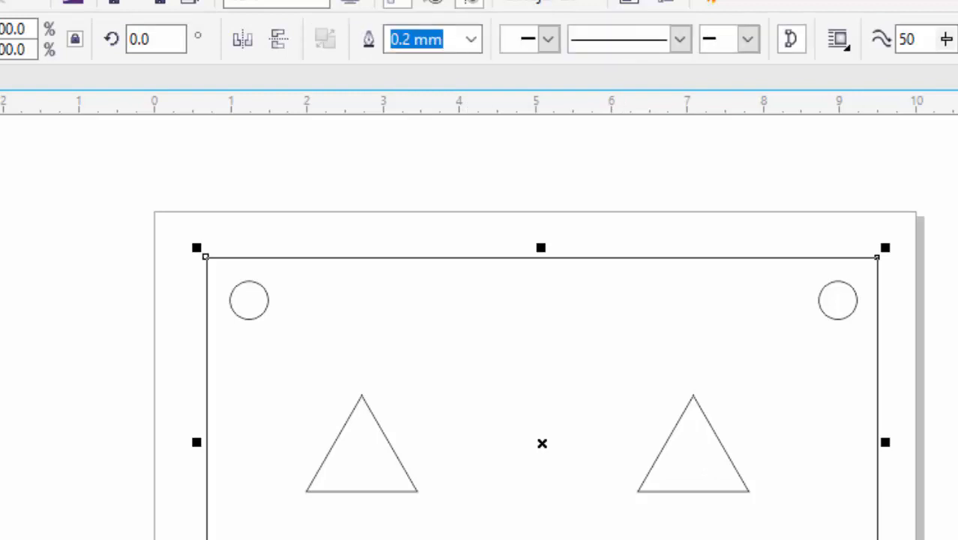
key(F10)
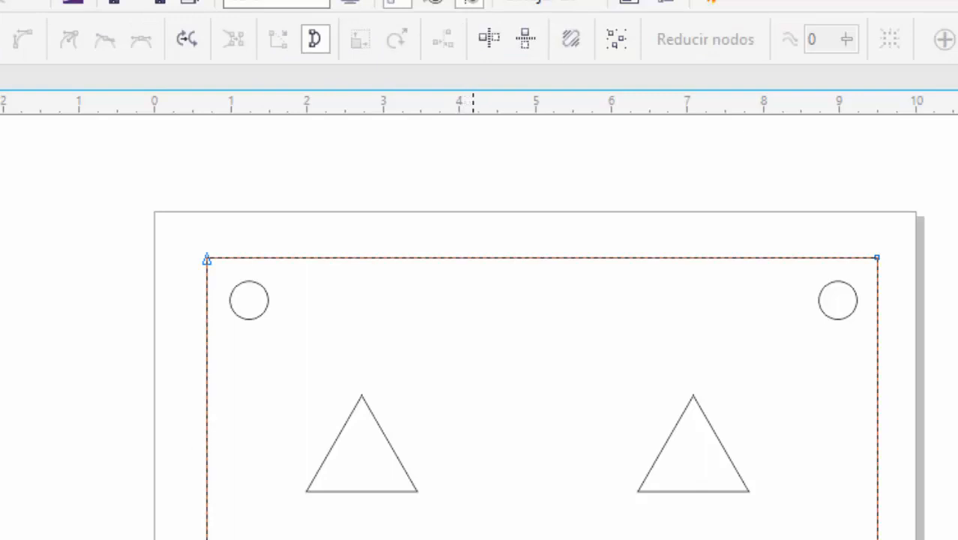
- Add two nodes to the middle of the rectangle's bottom edge and two to the middle of its top edge
click(473, 539)
key(plus)
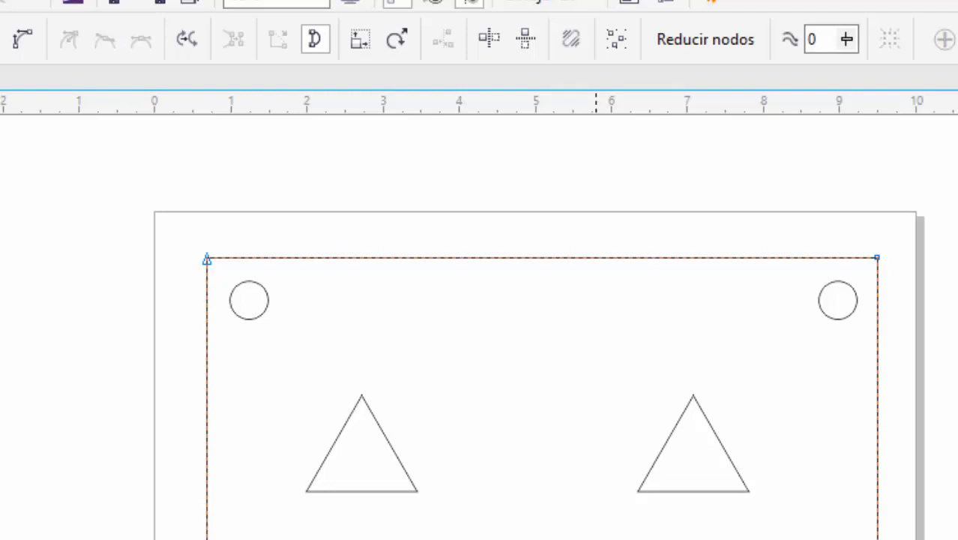
double_click(494, 522)
click(446, 258)
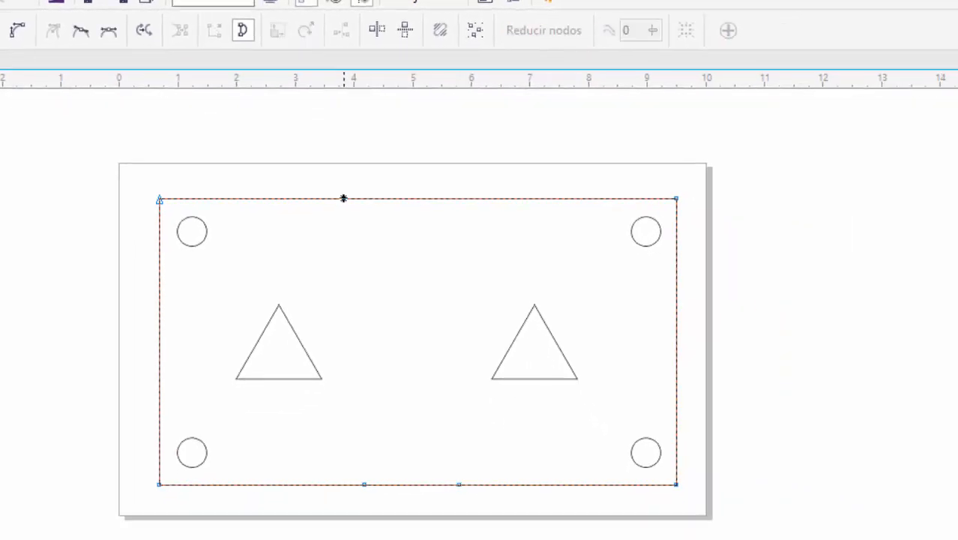
key(plus)
double_click(461, 198)
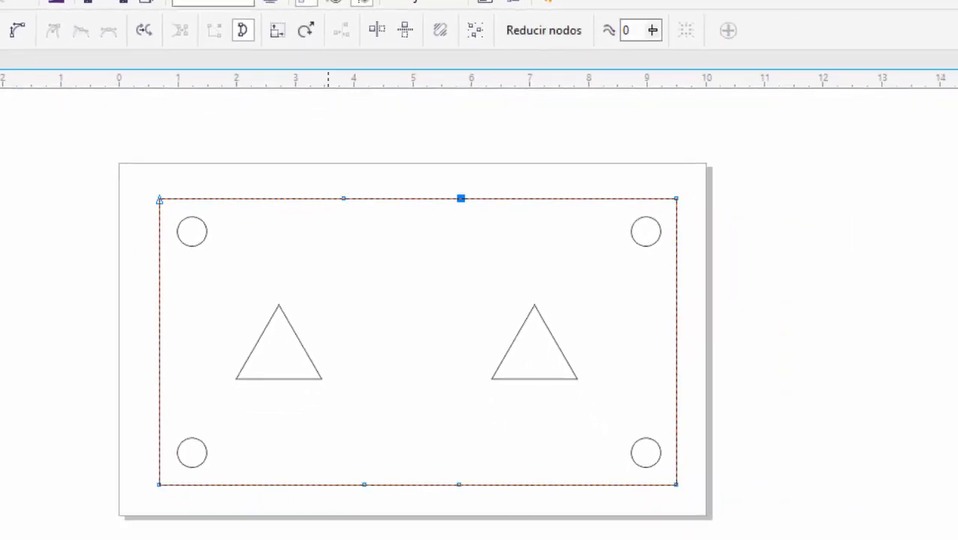
- Align the left pair of added top and bottom nodes vertically only, with horizontal alignment turned off
drag(328, 181, 400, 502)
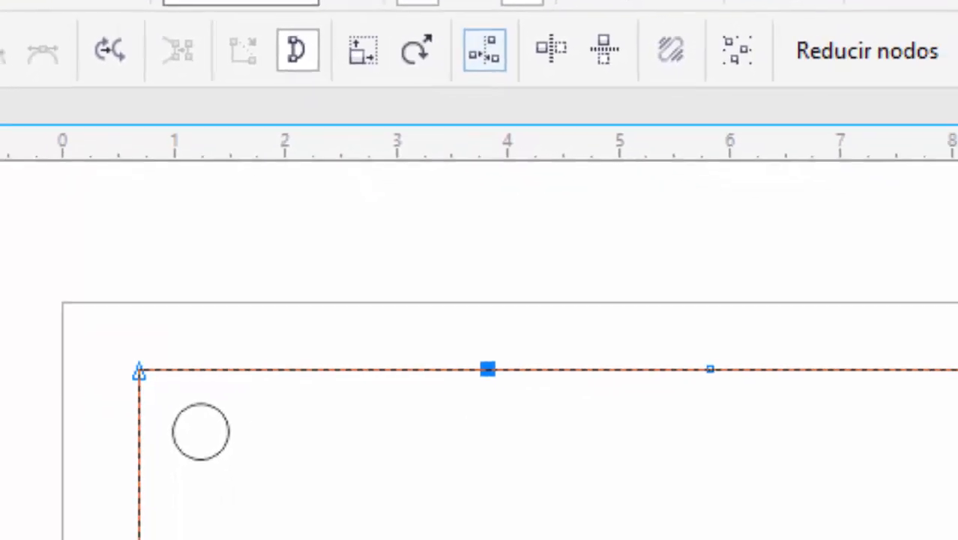
click(485, 51)
click(334, 282)
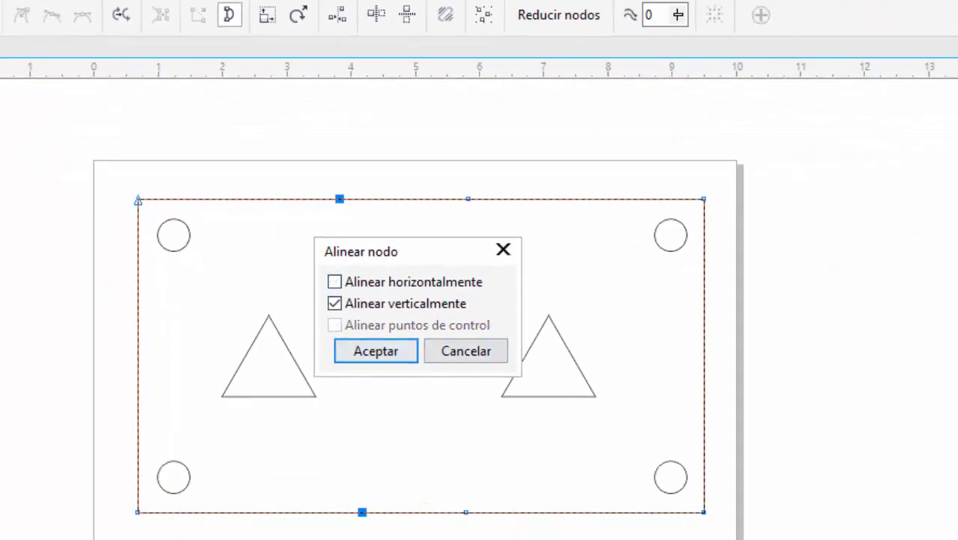
click(375, 351)
- Align the right pair of added top and bottom nodes vertically
drag(423, 173, 522, 539)
click(337, 15)
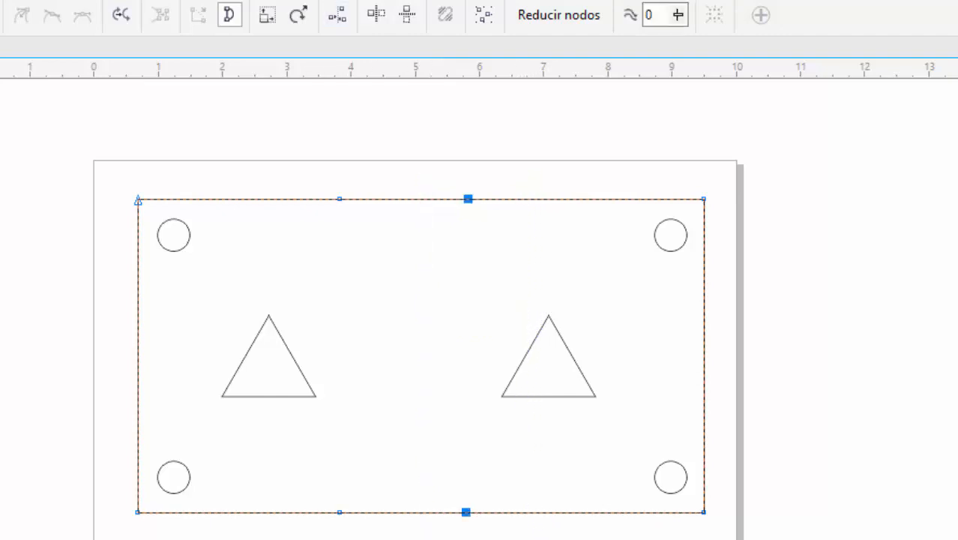
key(Return)
- Move the aligned left pair of added nodes right along the edges, closer to the right pair
drag(310, 171, 401, 532)
drag(340, 512, 374, 512)
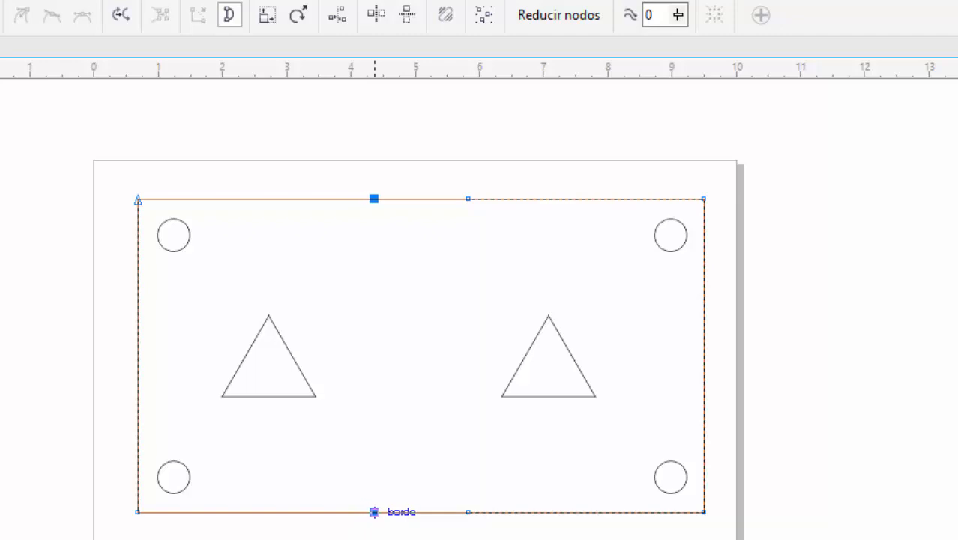
- Move the right pair of added top and bottom nodes left along the edges, to about 5.5 inches on the horizontal ruler
drag(374, 512, 374, 512)
drag(508, 177, 445, 512)
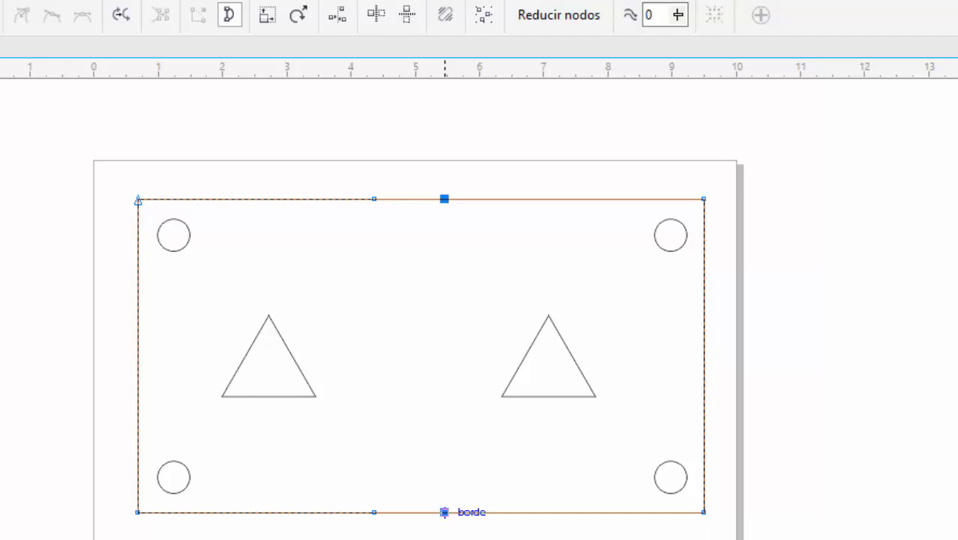
drag(445, 512, 445, 512)
- Add a node between the paired nodes on the top and bottom edges, pulling each inward to form two facing V notches
double_click(408, 199)
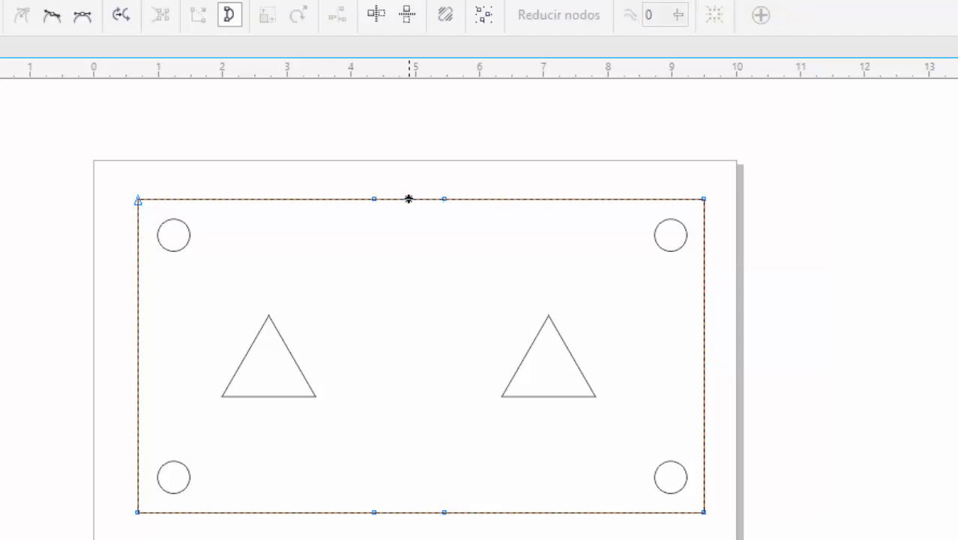
drag(409, 199, 412, 289)
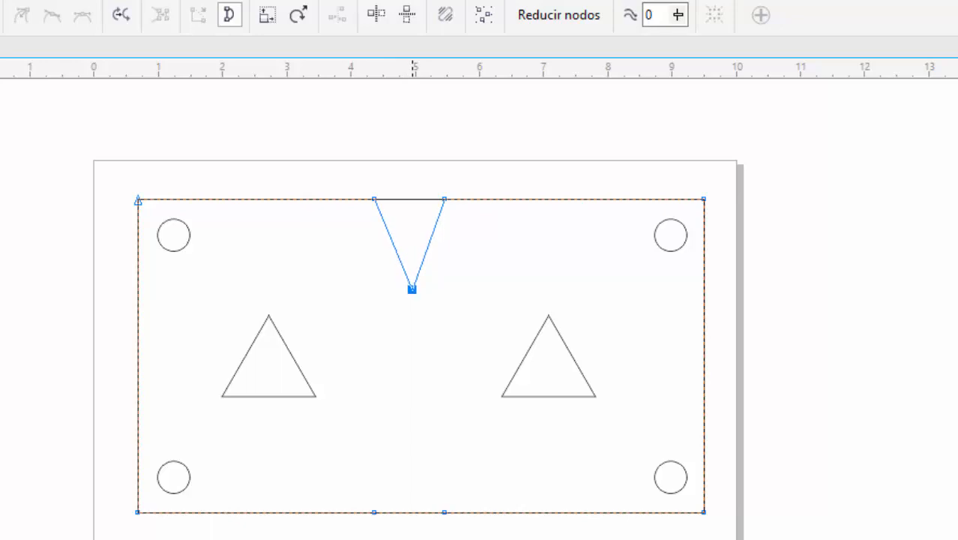
drag(412, 288, 411, 289)
double_click(411, 512)
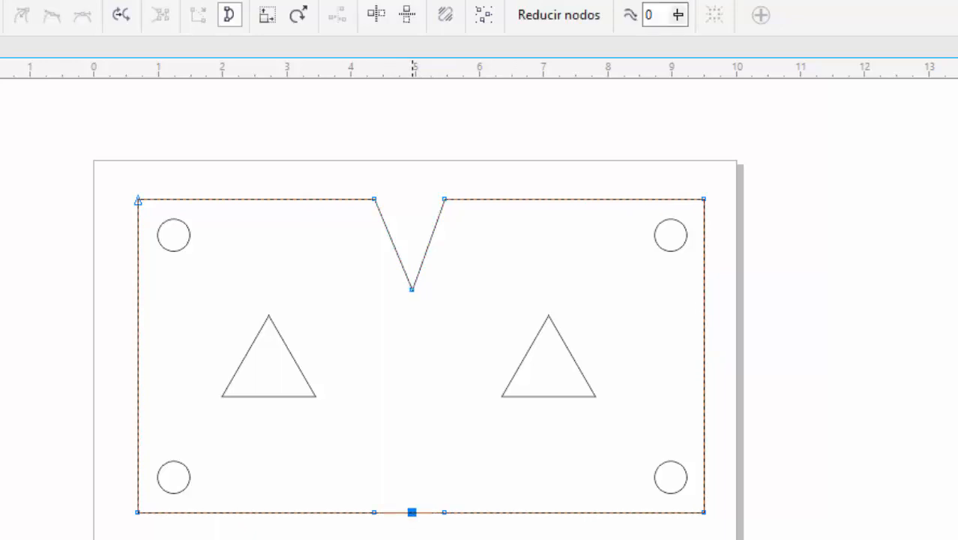
drag(412, 512, 406, 434)
- Align the tip nodes of the two V notches vertically
drag(377, 260, 454, 459)
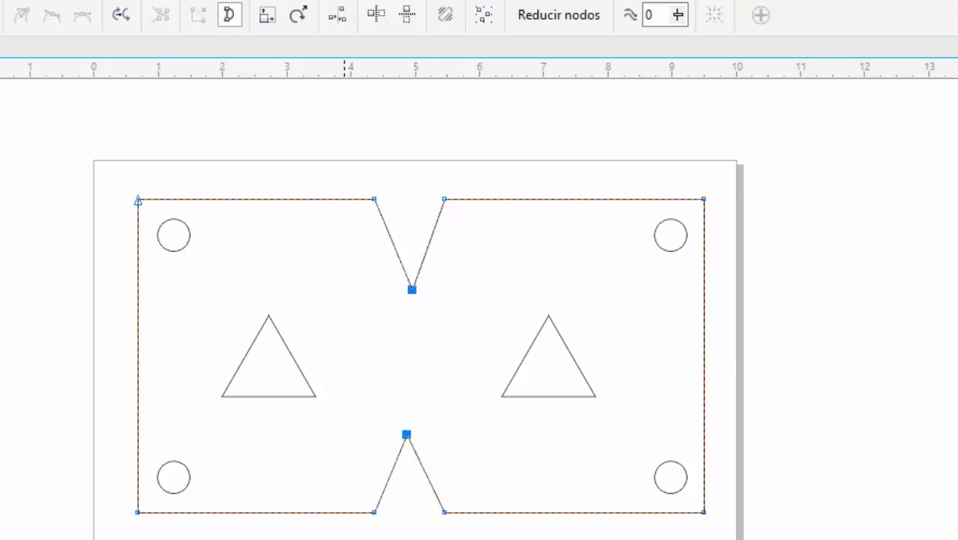
click(337, 15)
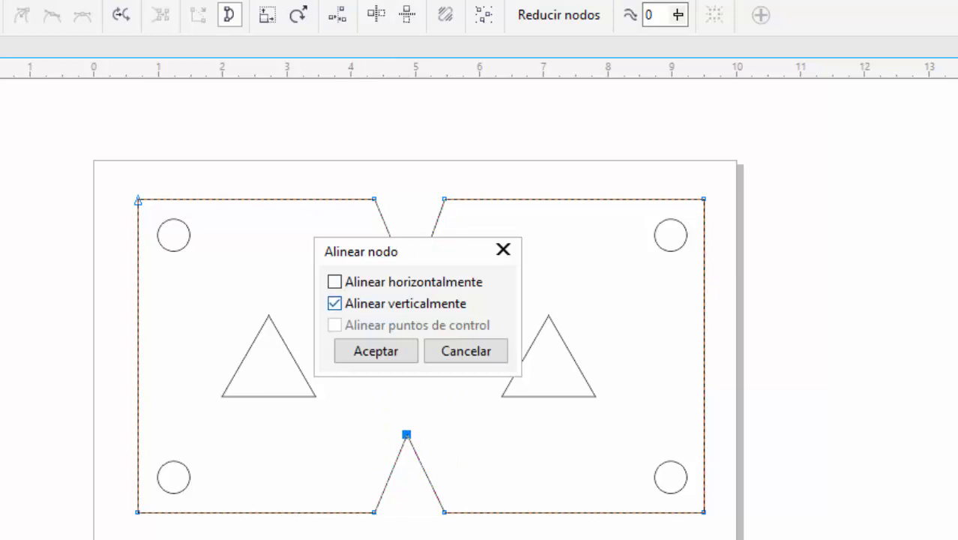
click(379, 351)
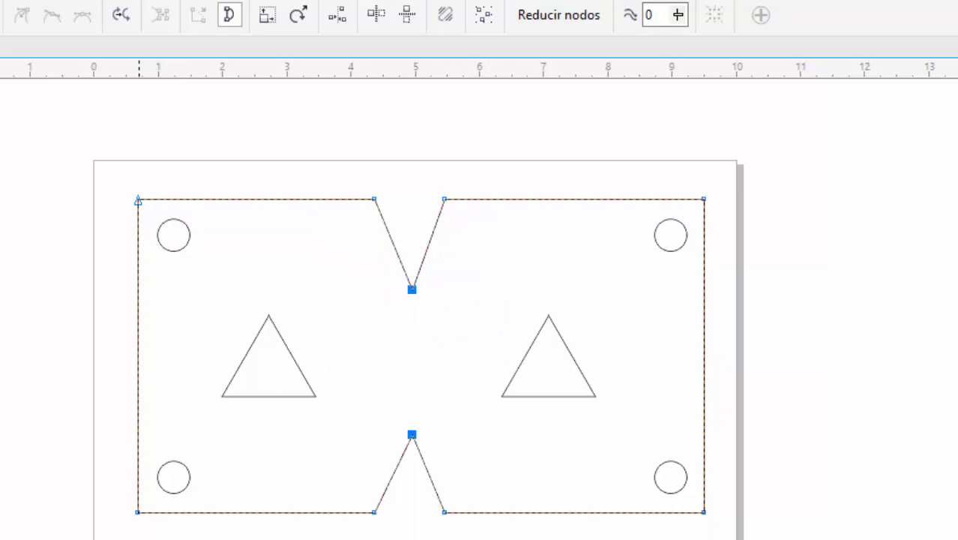
- Add a node near the middle of the plate's left and right edges and pull each slightly inward
double_click(137, 369)
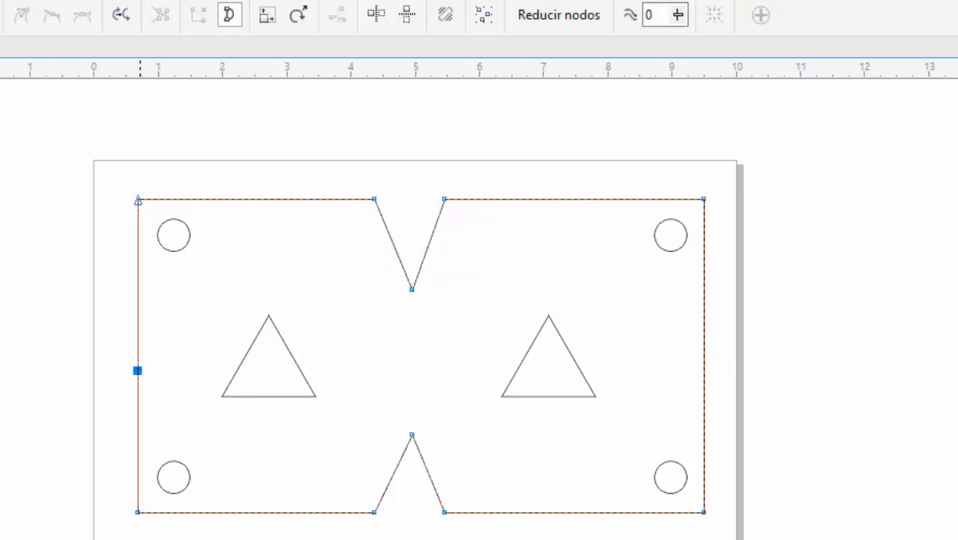
drag(137, 370, 159, 360)
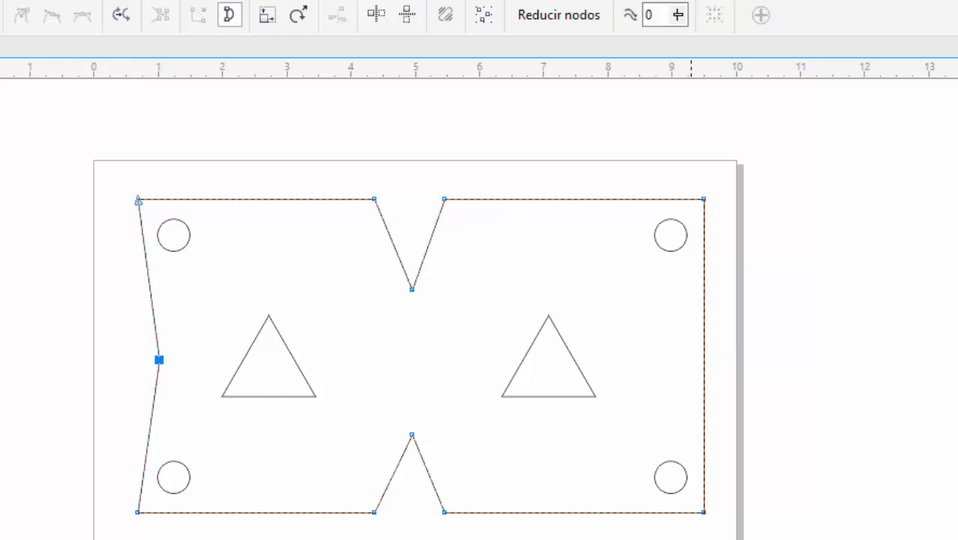
double_click(703, 362)
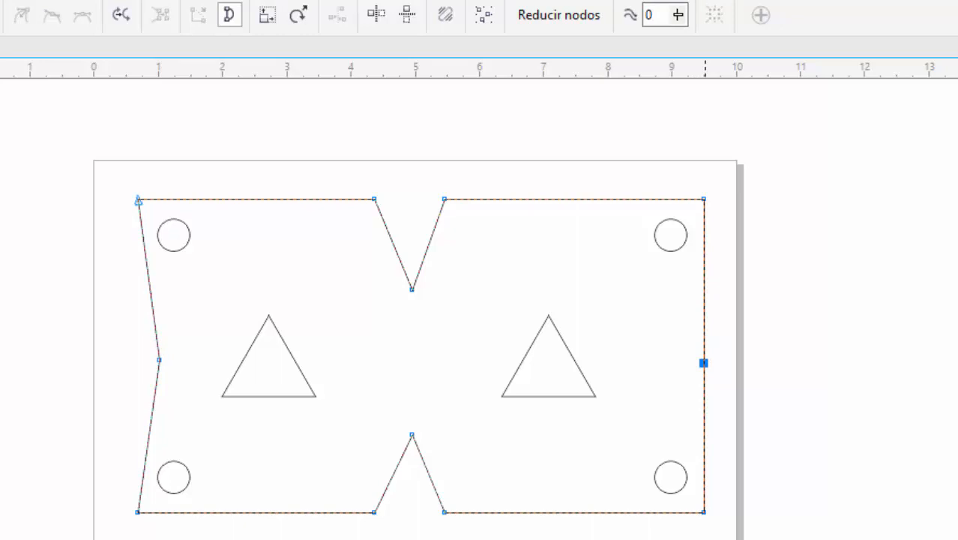
drag(703, 363, 674, 363)
- Align the inward nodes of the left and right edges horizontally only, with vertical alignment turned off
drag(739, 375, 62, 321)
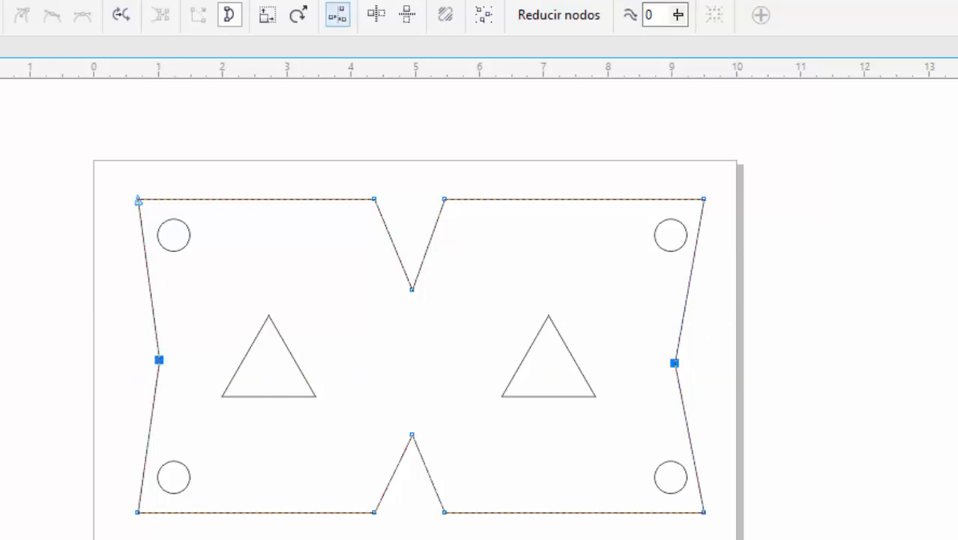
click(337, 14)
click(335, 304)
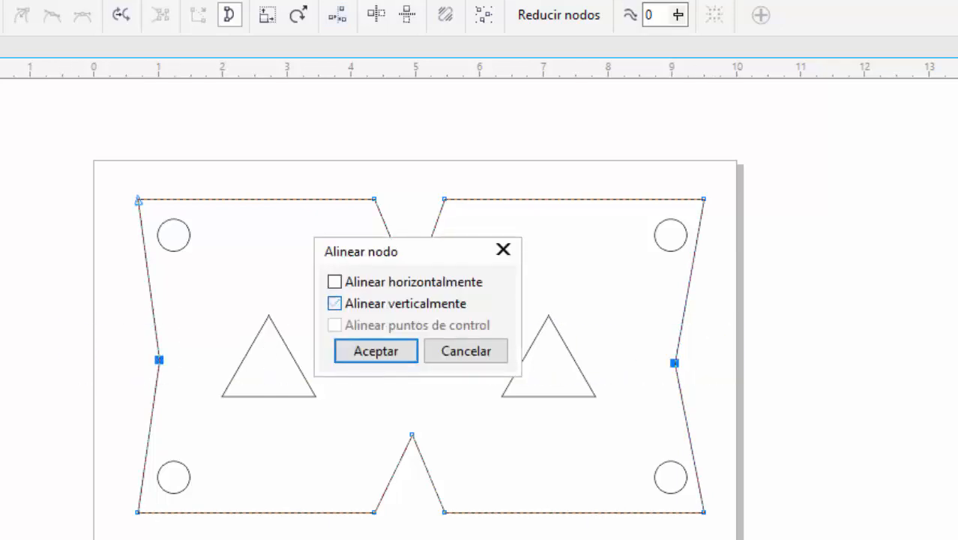
click(335, 282)
click(376, 351)
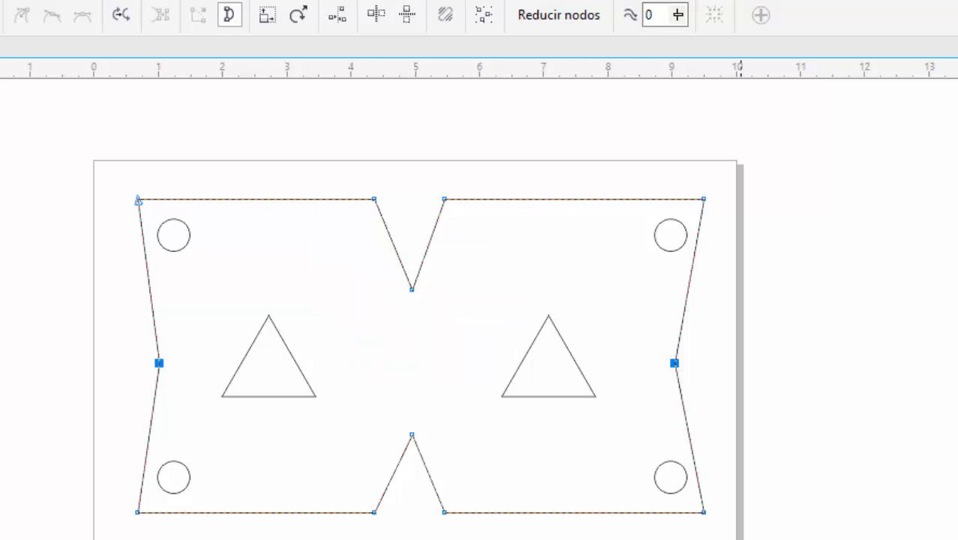
click(723, 337)
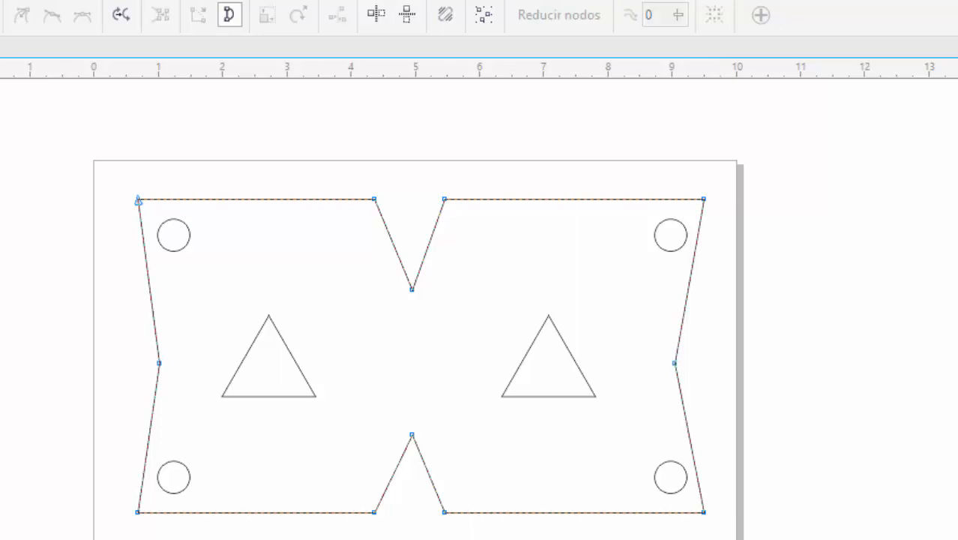
- Draw a circle about 1.04 inches in diameter in the empty area left of the page
key(space)
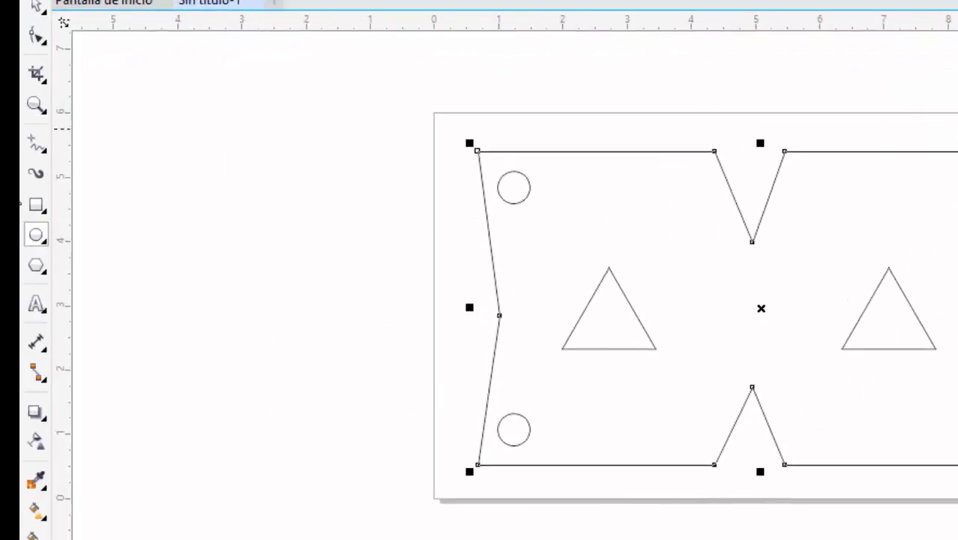
drag(246, 128, 353, 236)
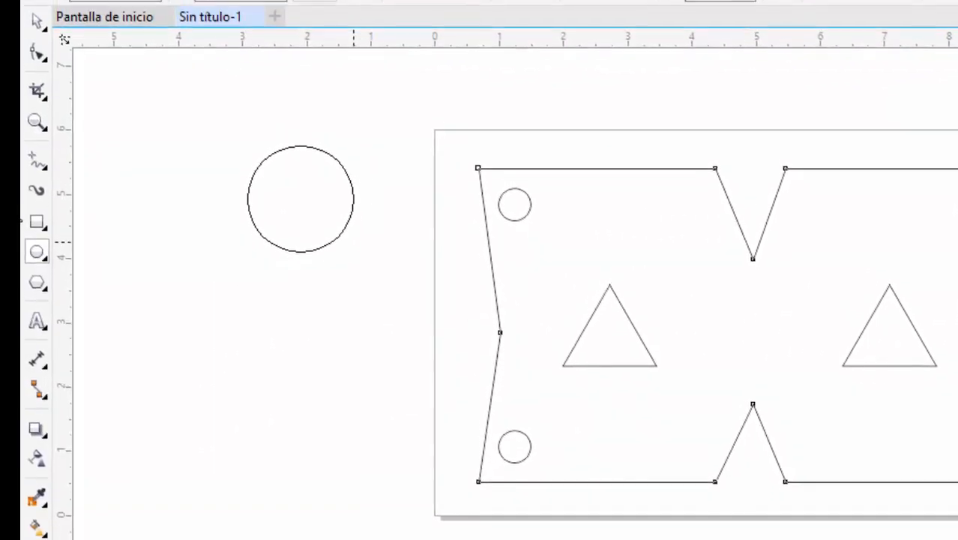
mouse_move(355, 309)
mouse_down()
mouse_move(360, 302)
mouse_move(311, 281)
mouse_up()
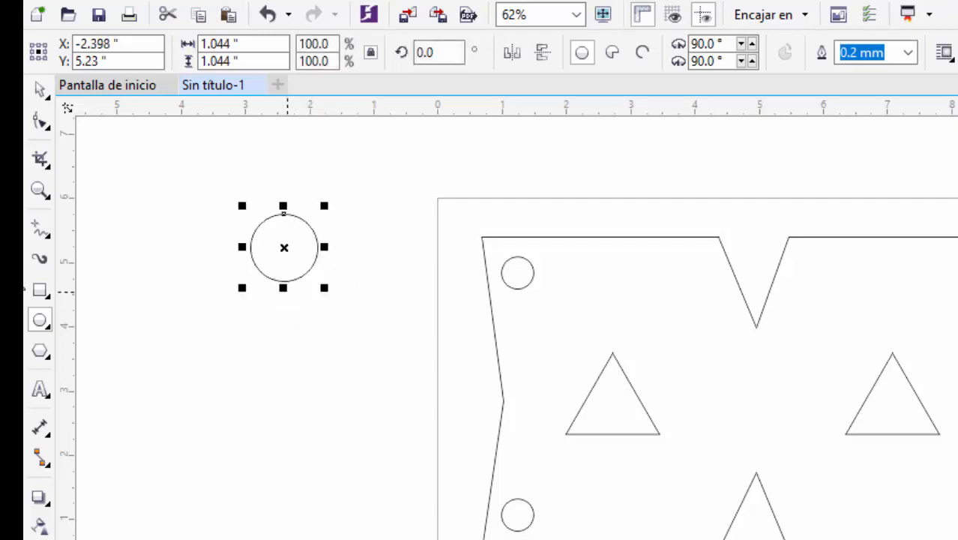
- Set the new circle's width and height to 1 inch and centre it on the plate's top edge, just left of the V notch
click(40, 90)
drag(243, 44, 161, 46)
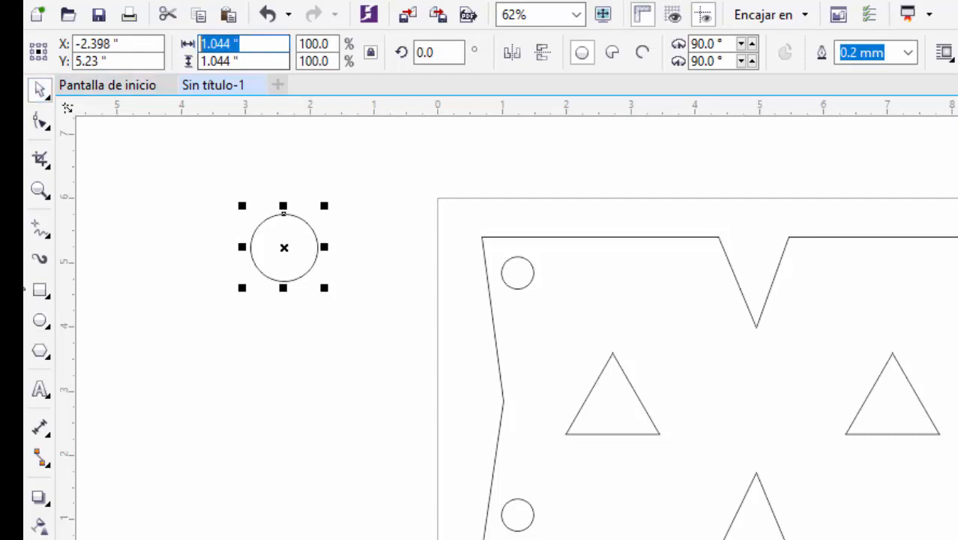
text(1)
key(Tab)
text(1)
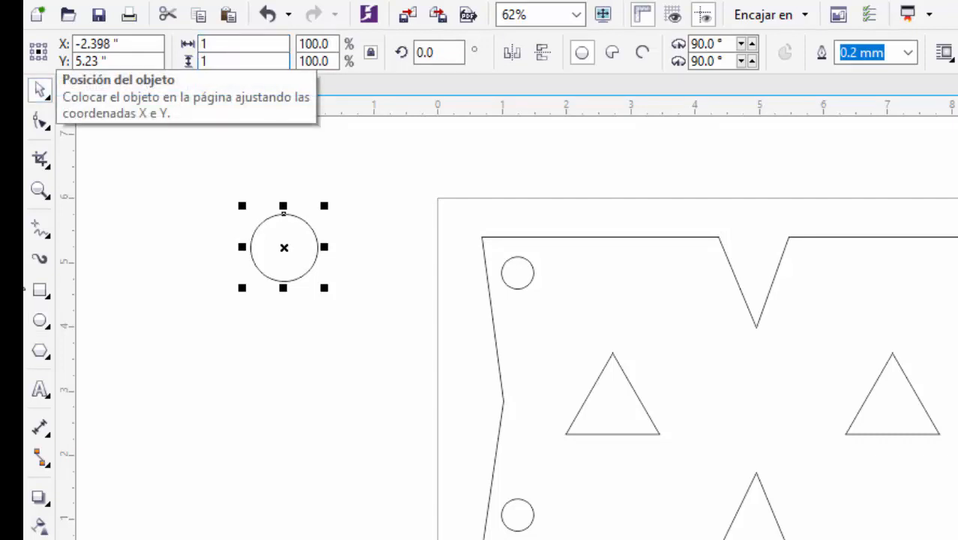
key(Return)
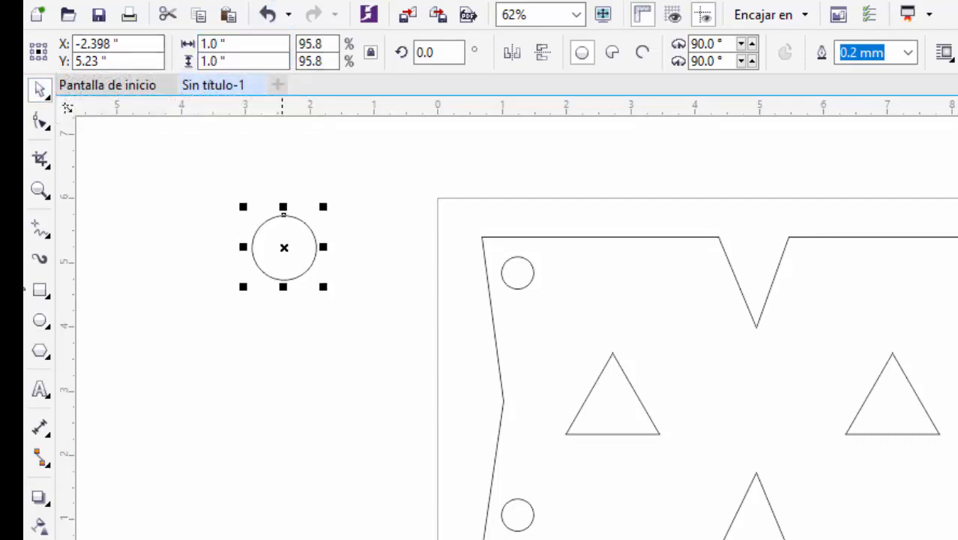
drag(284, 248, 688, 237)
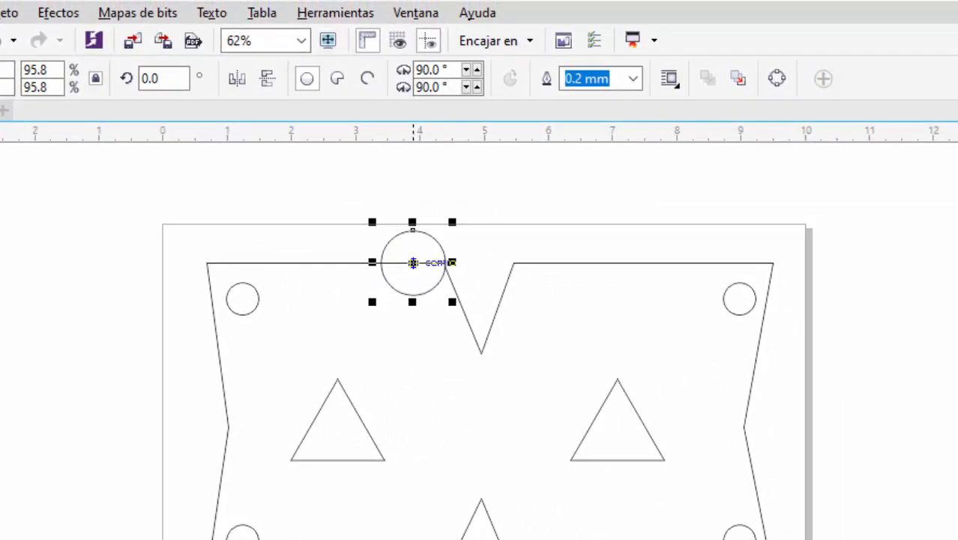
drag(413, 263, 413, 263)
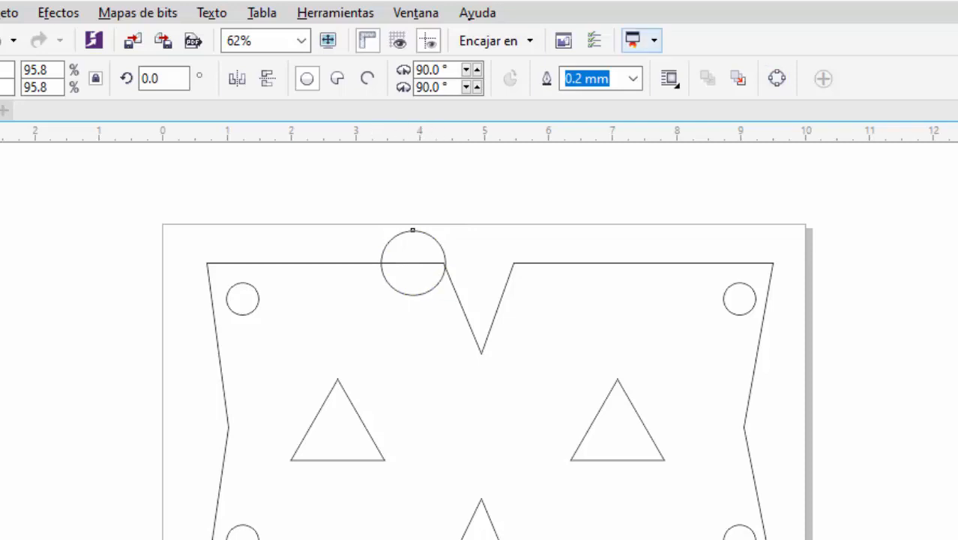
- Trim the plate with the circle using the Recortar shaping operation, keeping the original source object
click(416, 13)
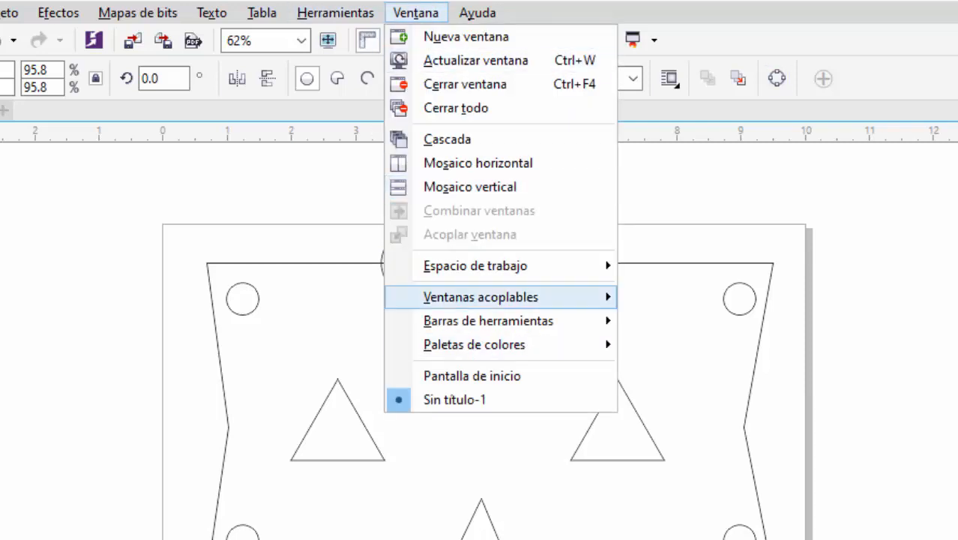
mouse_move(524, 297)
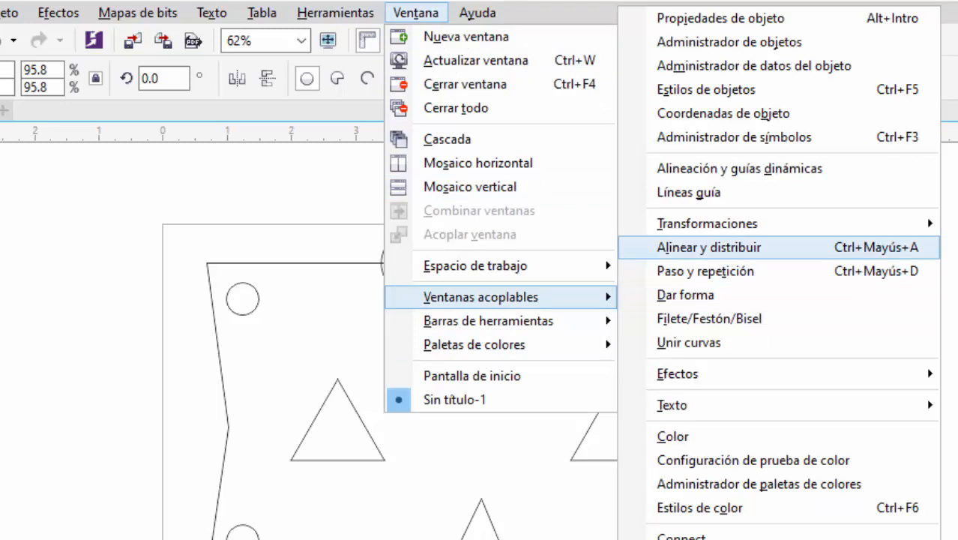
click(705, 293)
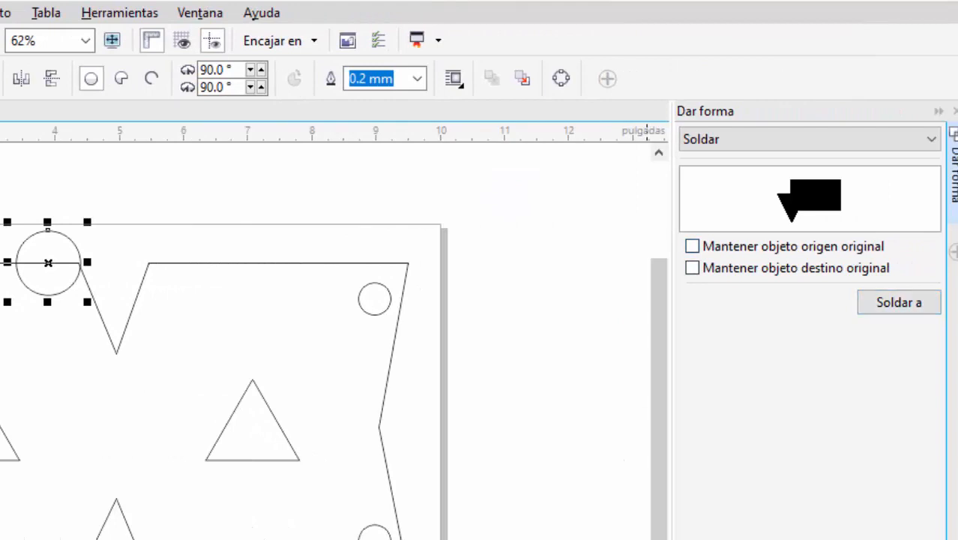
click(810, 139)
click(810, 177)
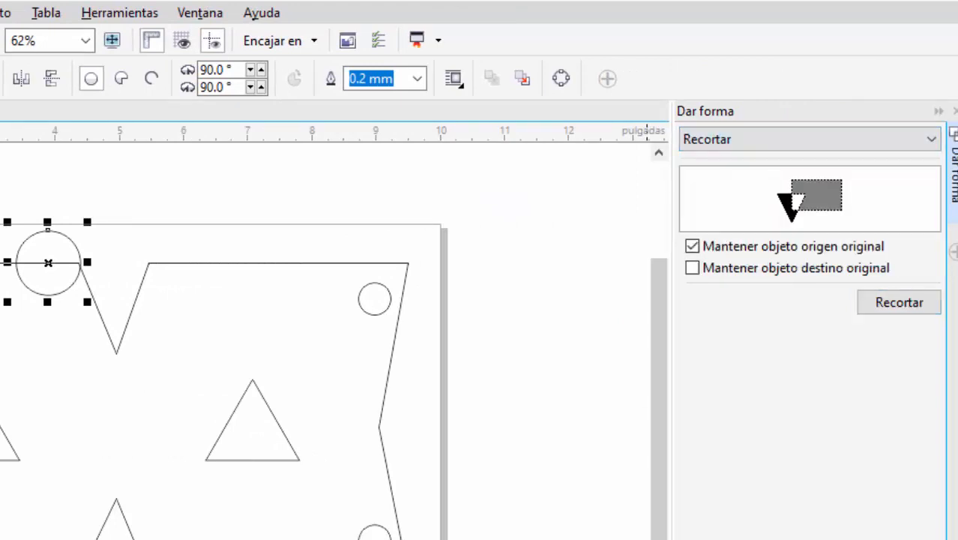
click(899, 302)
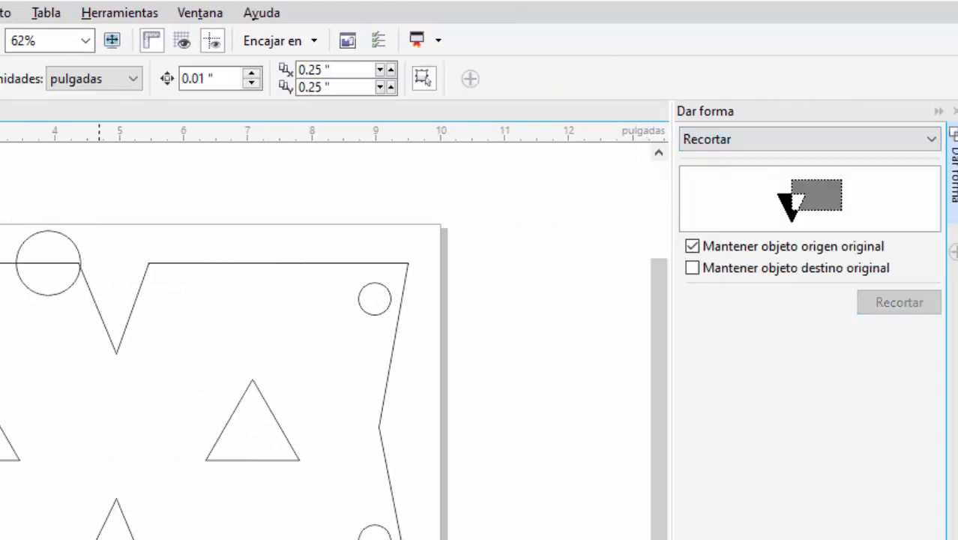
click(98, 307)
- Move the circle along the top edge to just right of the V notch and trim the plate with it
drag(48, 262, 180, 262)
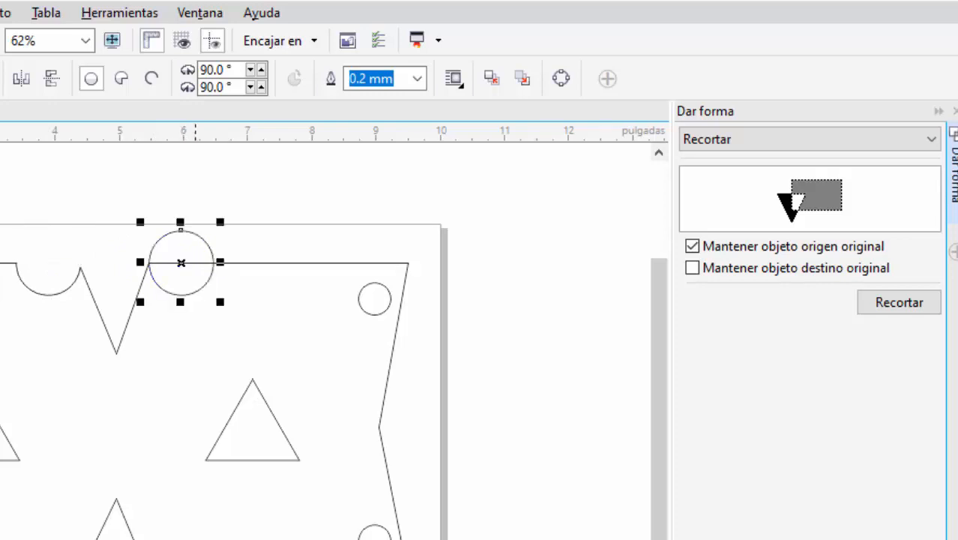
click(899, 302)
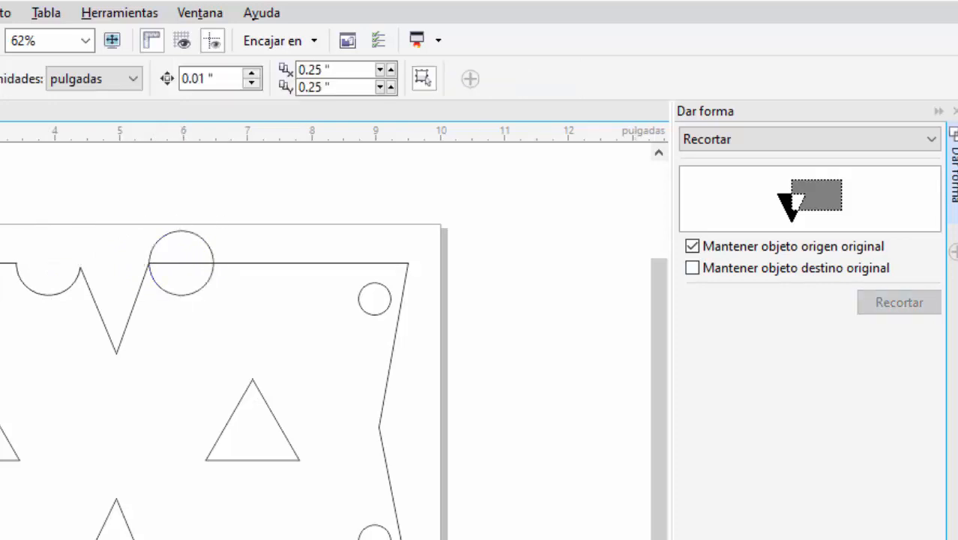
click(281, 262)
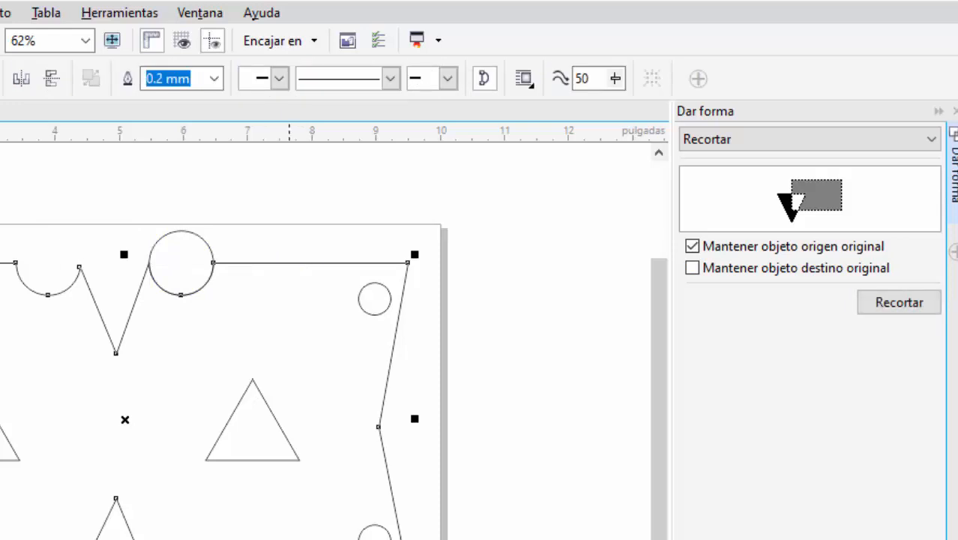
click(287, 202)
- Centre the circle on the inward node of the plate's right edge and trim the plate with it
click(213, 262)
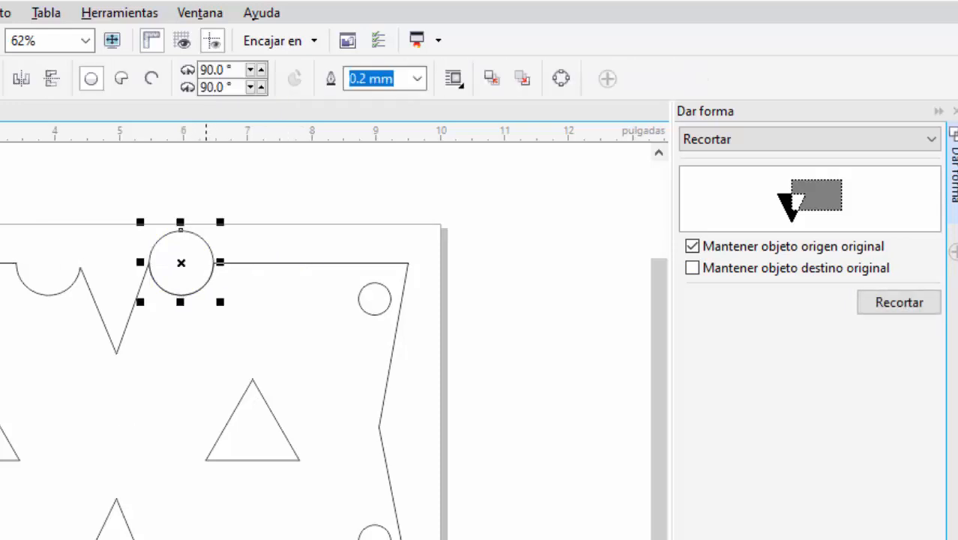
mouse_move(180, 263)
mouse_down()
mouse_move(189, 377)
mouse_move(232, 539)
mouse_move(183, 539)
mouse_up()
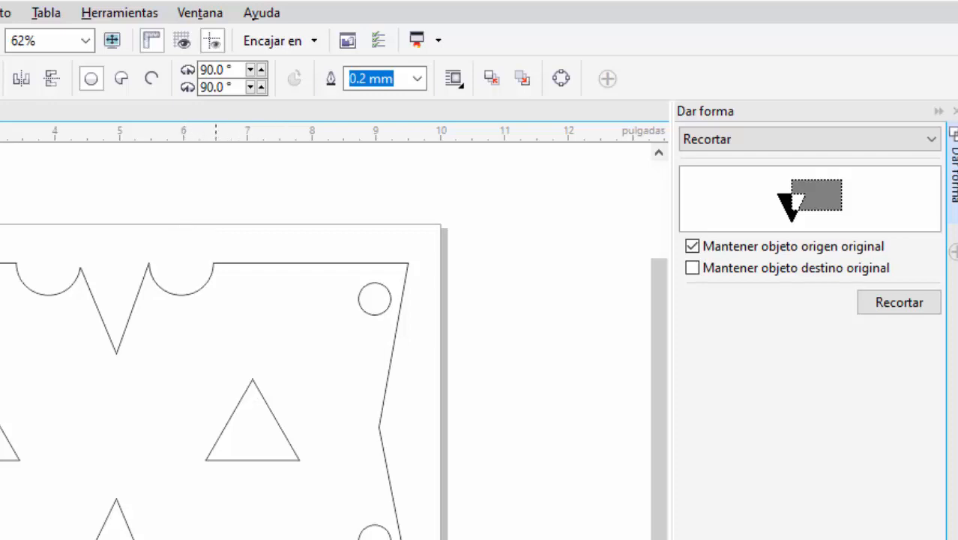
drag(184, 539, 379, 426)
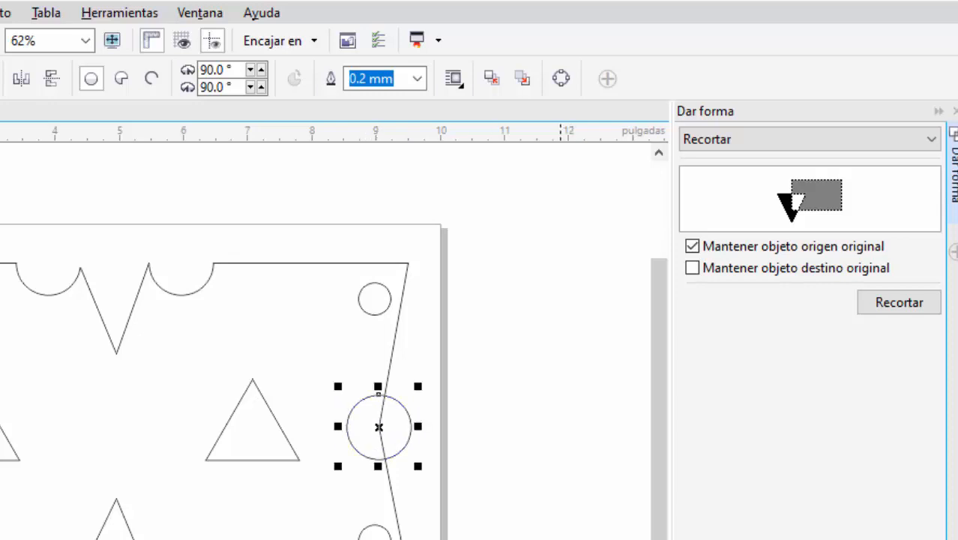
click(899, 302)
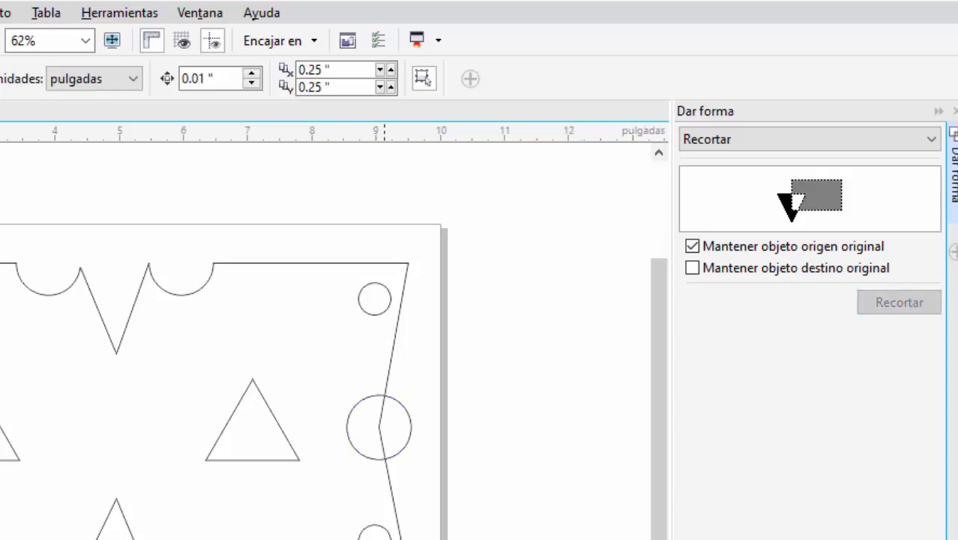
click(386, 385)
click(400, 404)
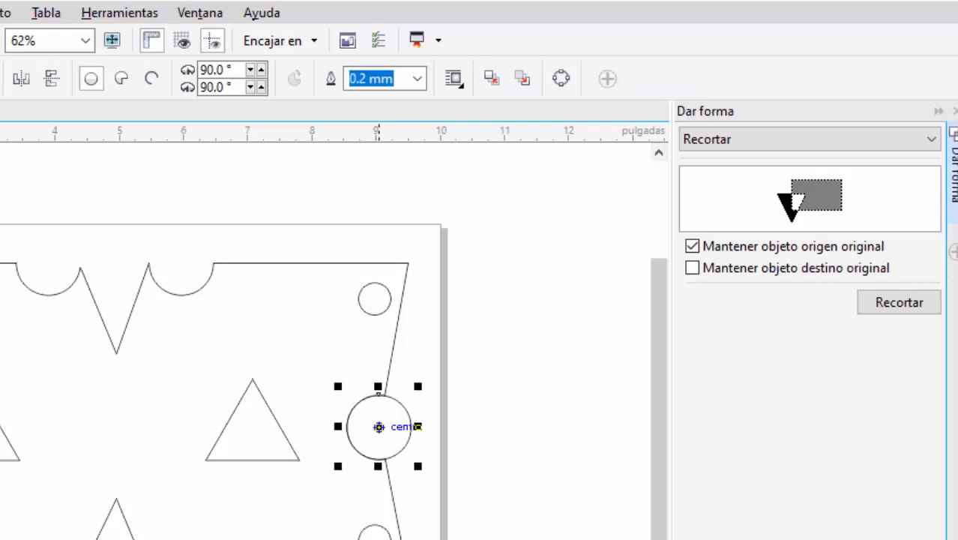
- Centre the circle on the inward node of the plate's left edge and trim the plate with it
mouse_move(378, 427)
mouse_down()
mouse_move(0, 426)
mouse_move(25, 370)
mouse_move(117, 338)
mouse_up()
key(Escape)
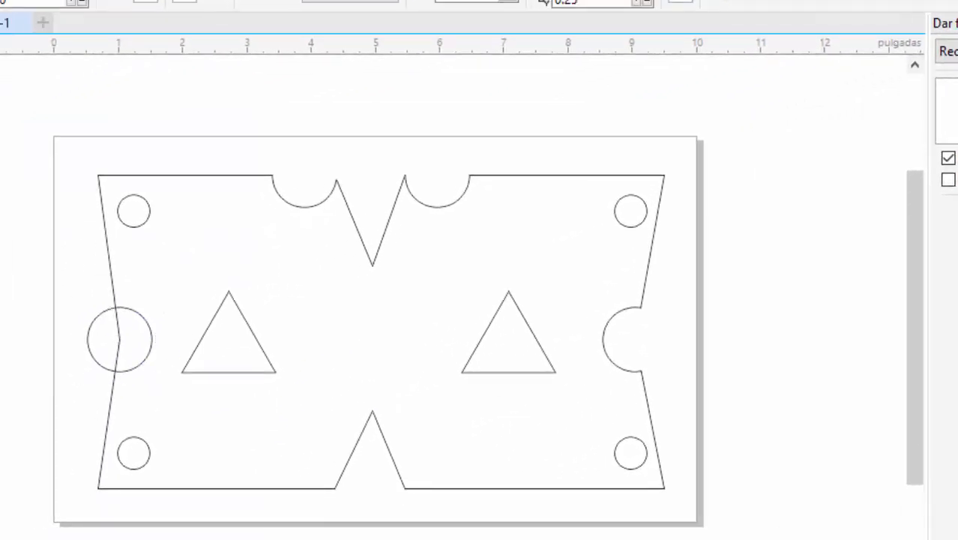
click(113, 286)
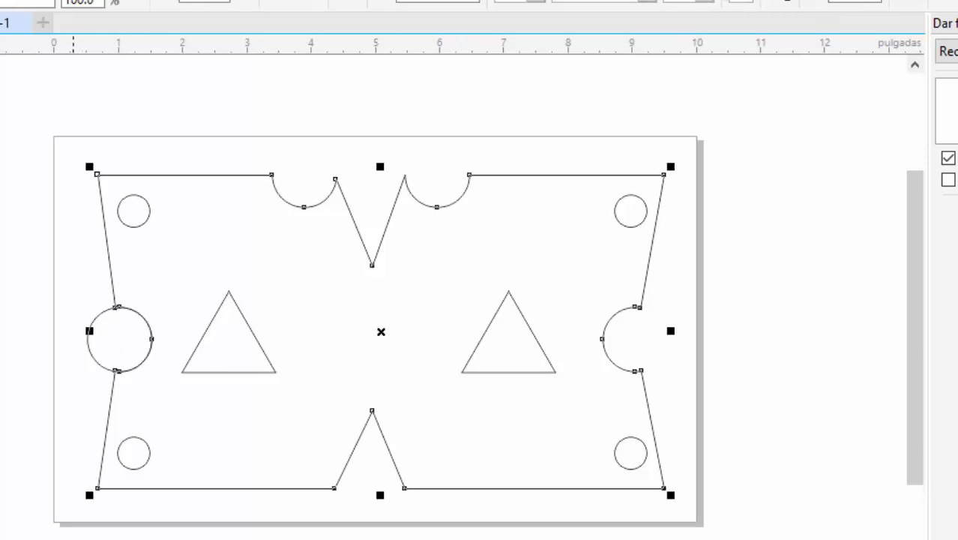
click(72, 294)
- Move the circle into the plate's middle and align its centre with the plate's centre horizontally and vertically
drag(109, 339, 2, 323)
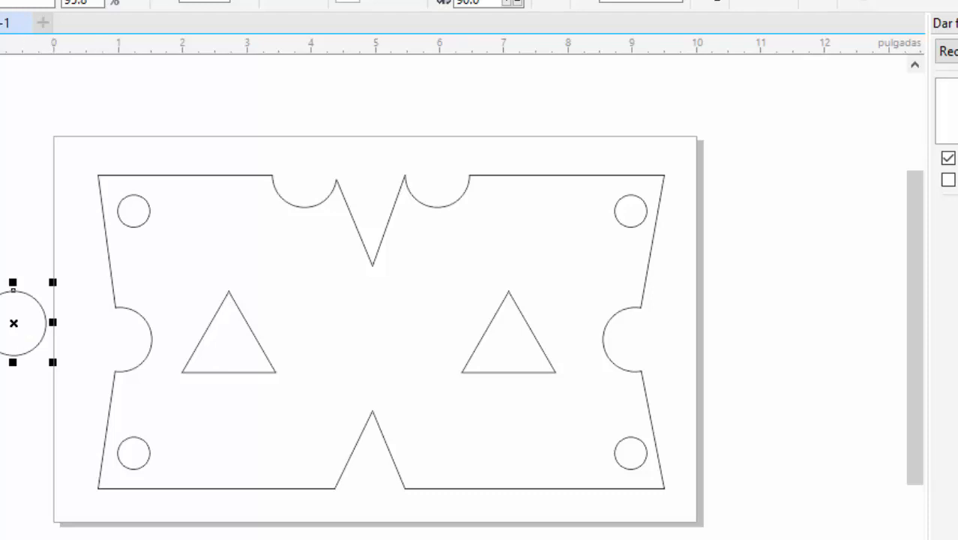
drag(13, 323, 368, 339)
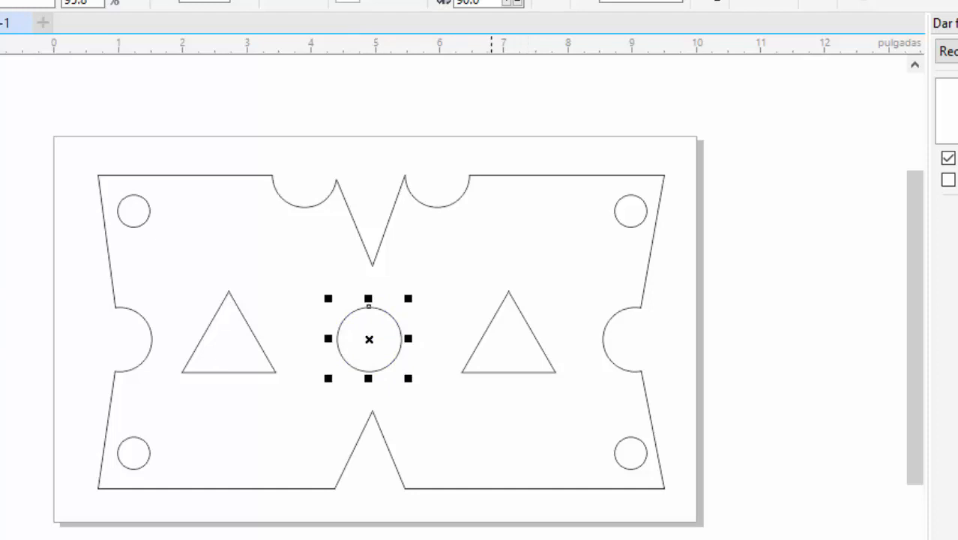
shift+click(484, 488)
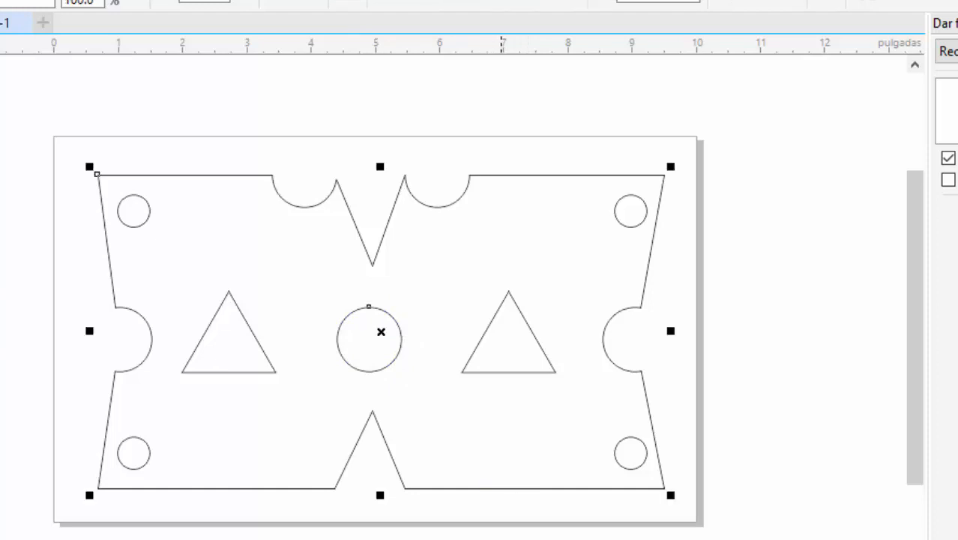
key(c)
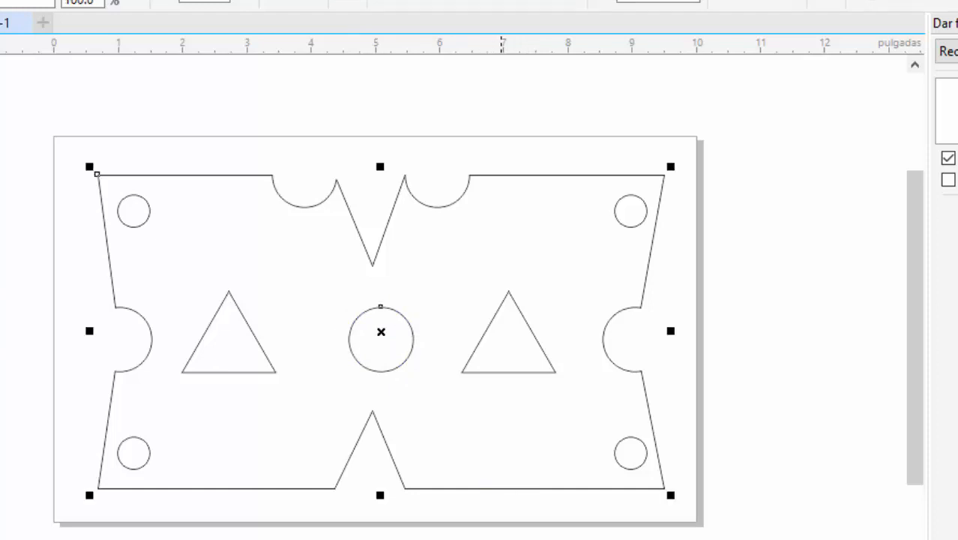
key(e)
key(Escape)
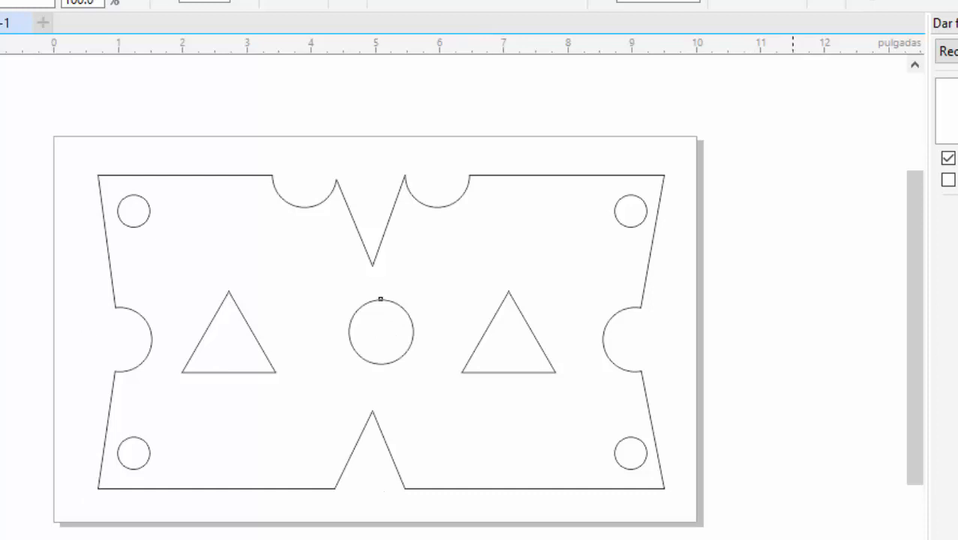
click(384, 439)
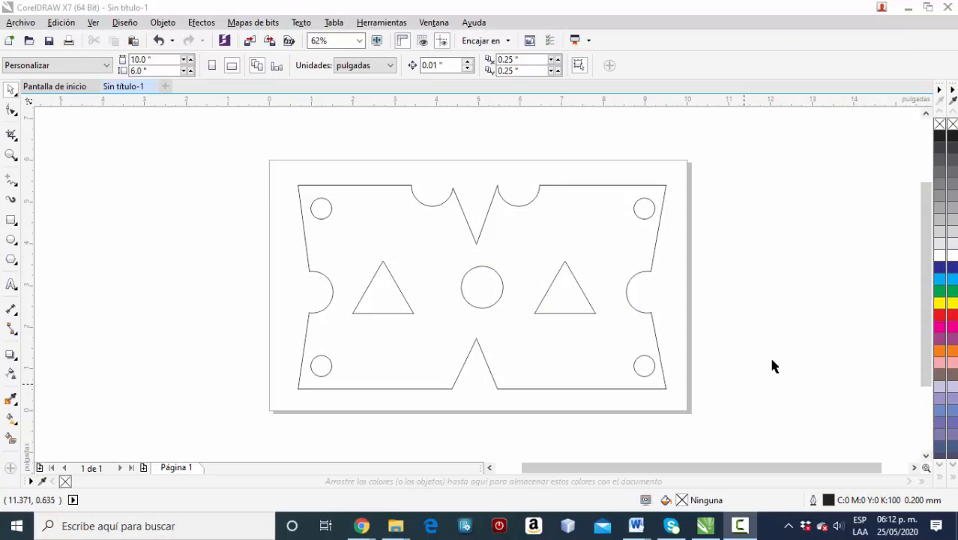
- Export all the drawn objects to Escritorio as a DXF - AutoCAD file named pieza, selection only, version AutoCAD 2008-2013, units Pulgadas
drag(270, 162, 756, 426)
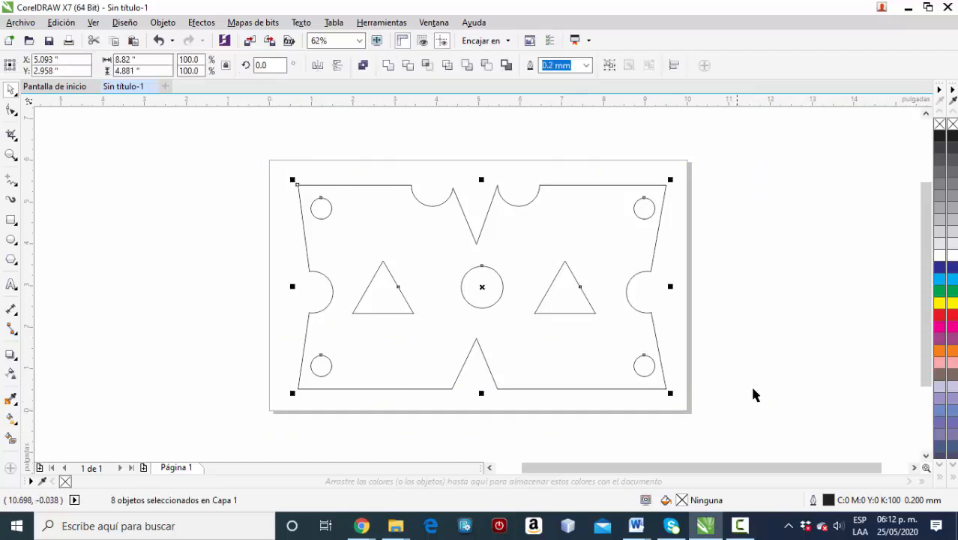
click(26, 23)
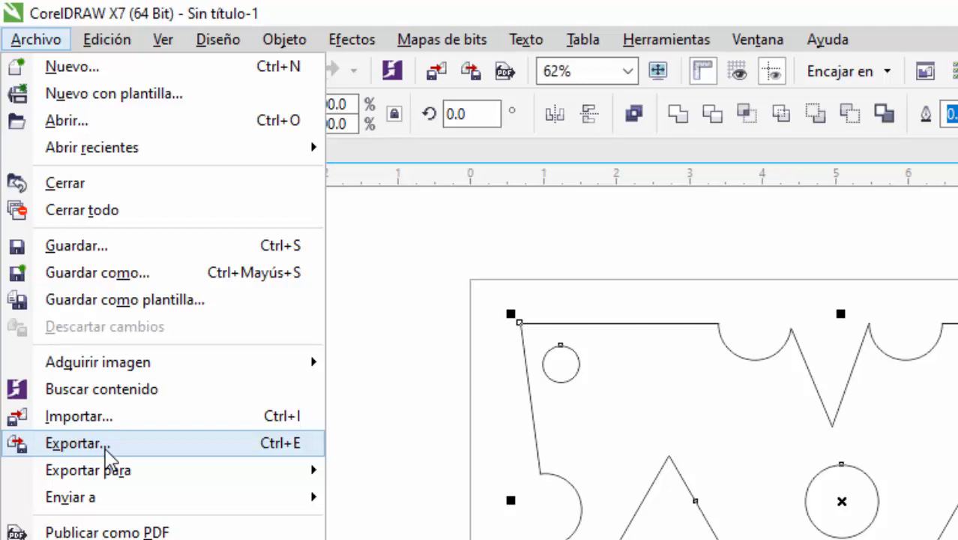
click(105, 448)
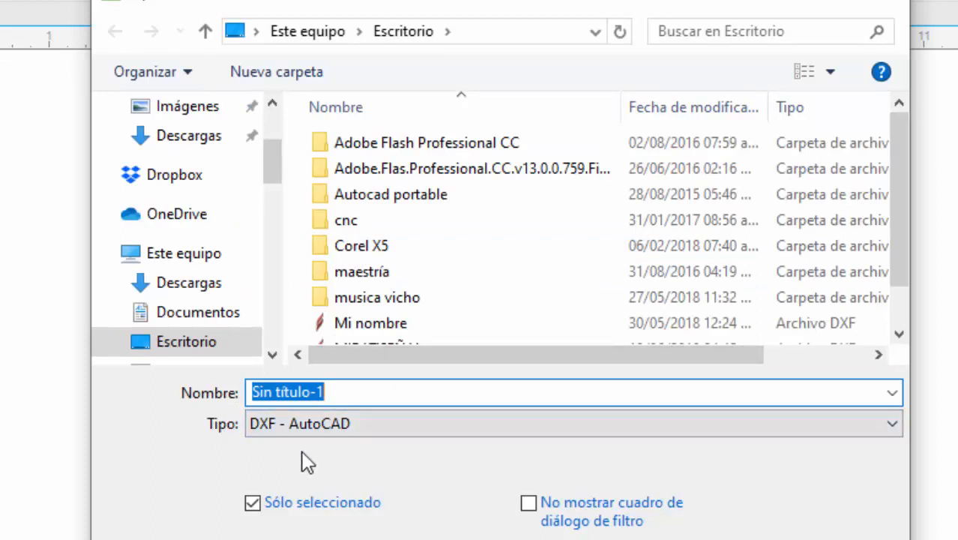
text(pieza)
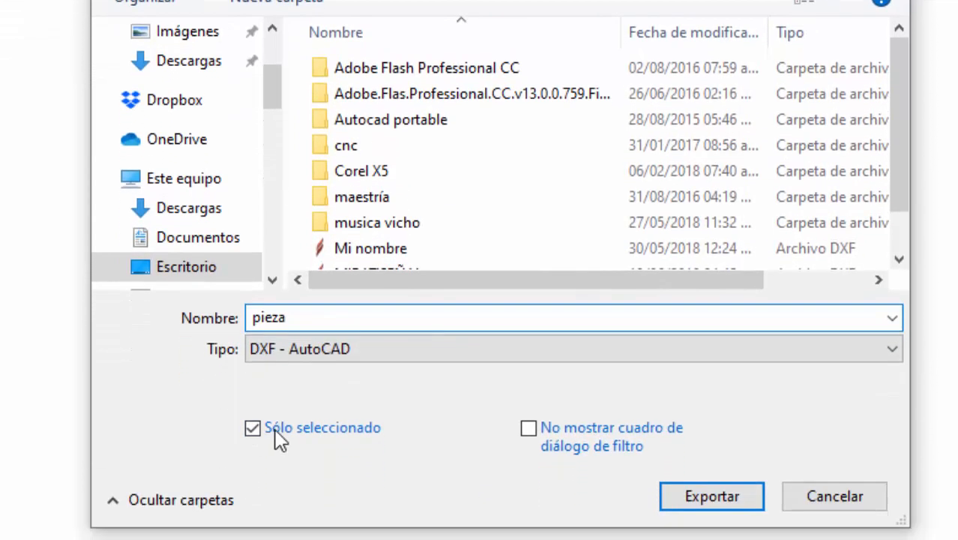
click(708, 501)
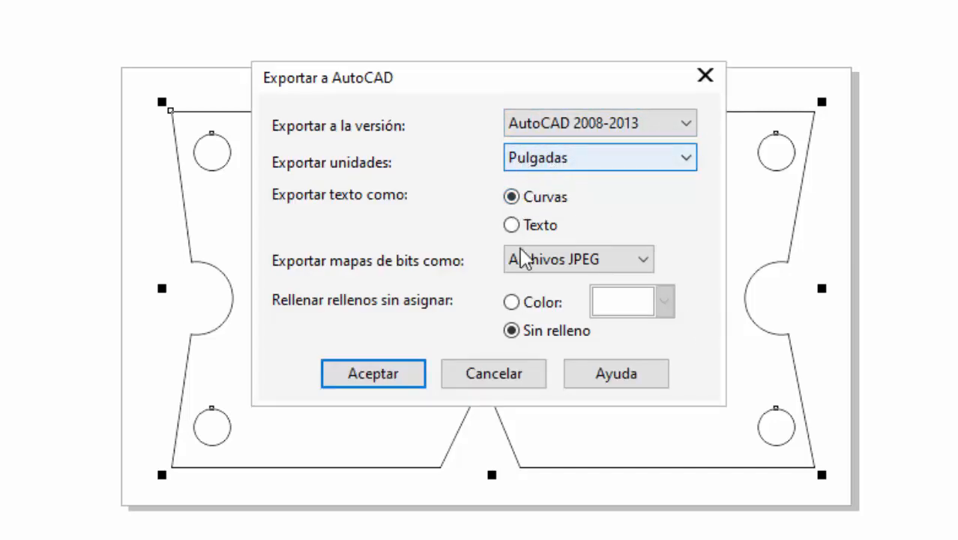
click(421, 383)
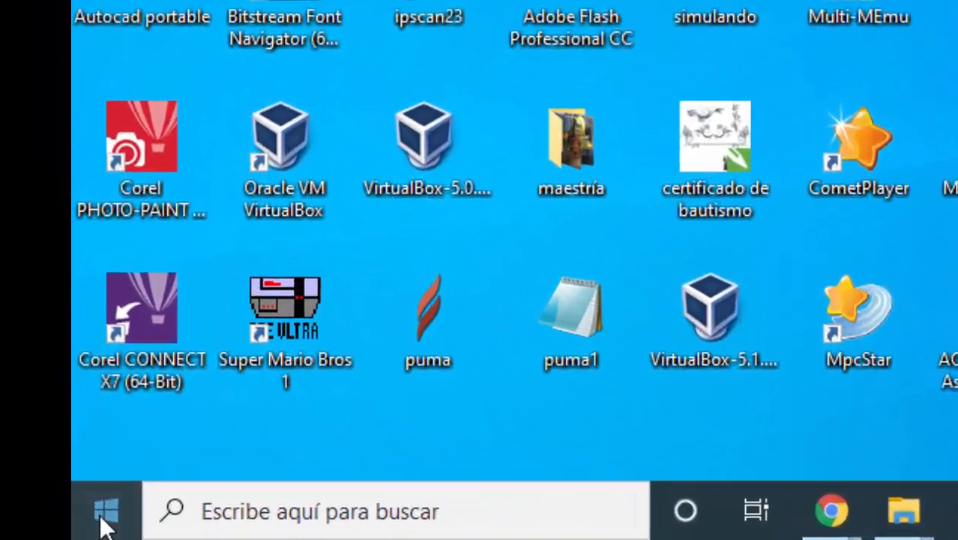
- Find Aspire 4.0 among the installed programs and launch it
click(105, 516)
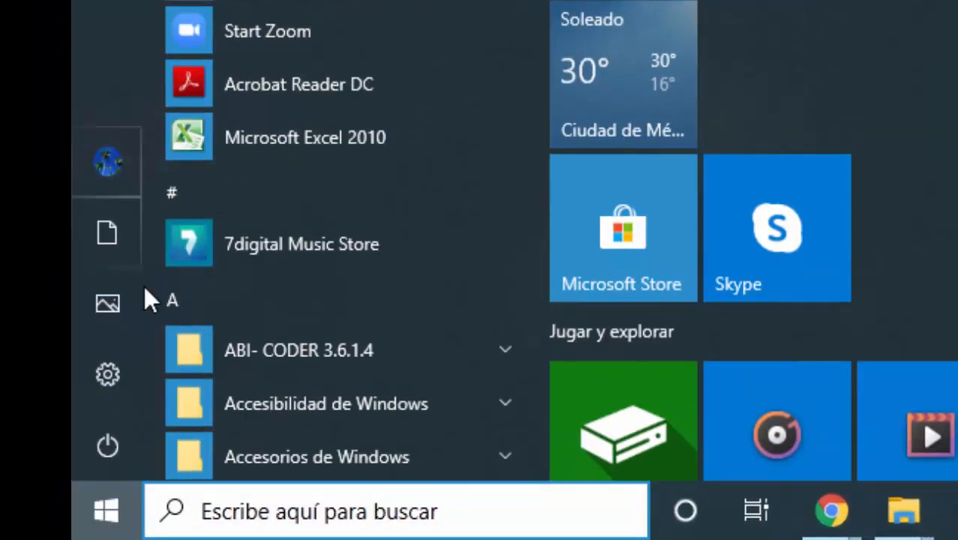
scroll(288, 293, down, 10)
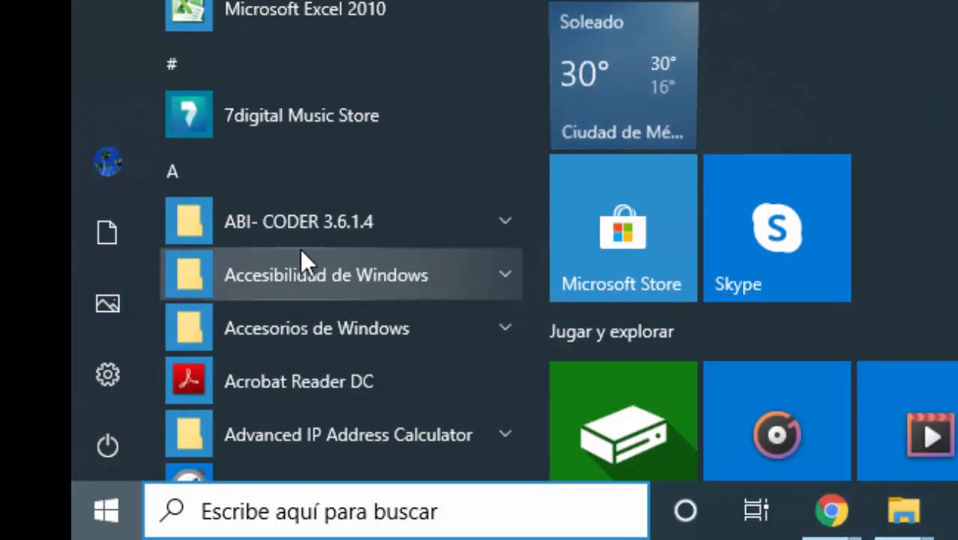
scroll(327, 225, down, 12)
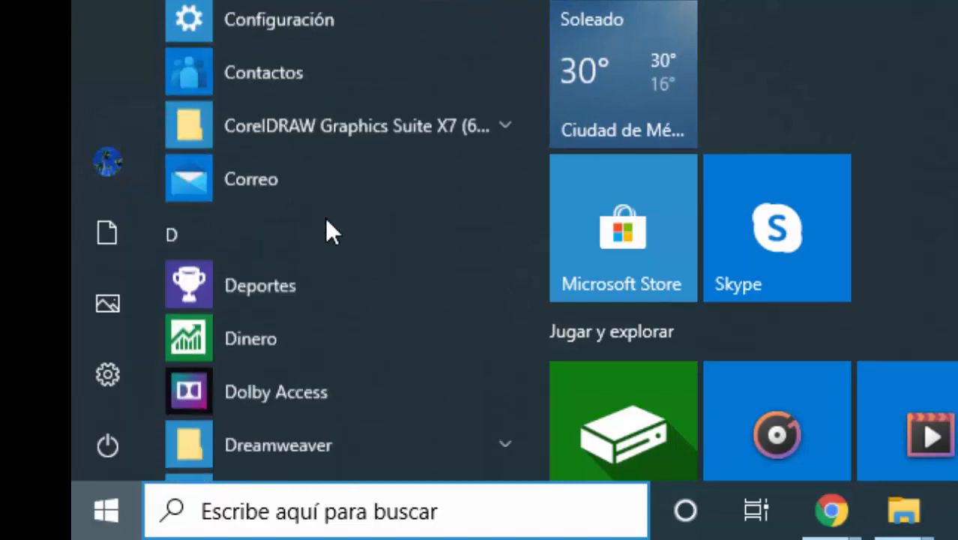
scroll(324, 216, down, 10)
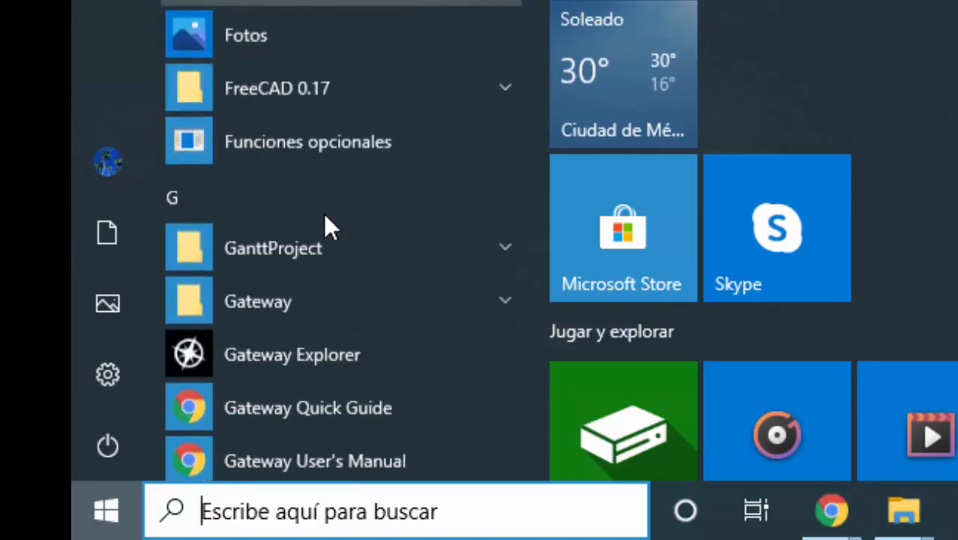
scroll(317, 207, down, 15)
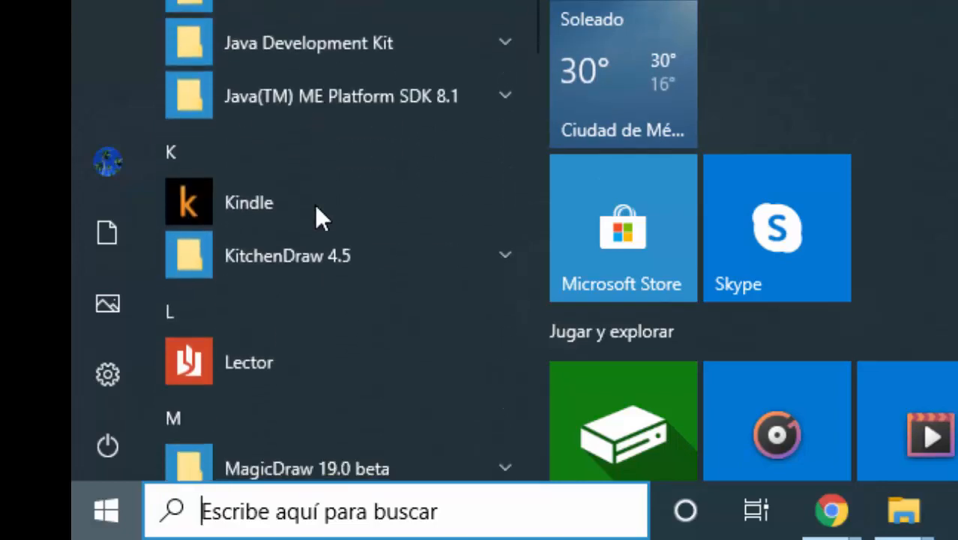
scroll(315, 206, down, 4)
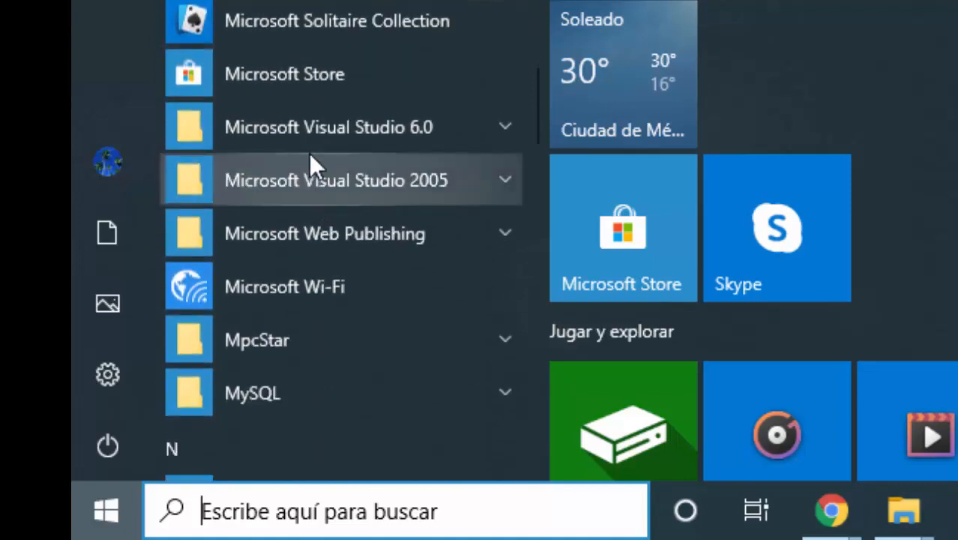
scroll(359, 196, down, 3)
scroll(359, 195, down, 10)
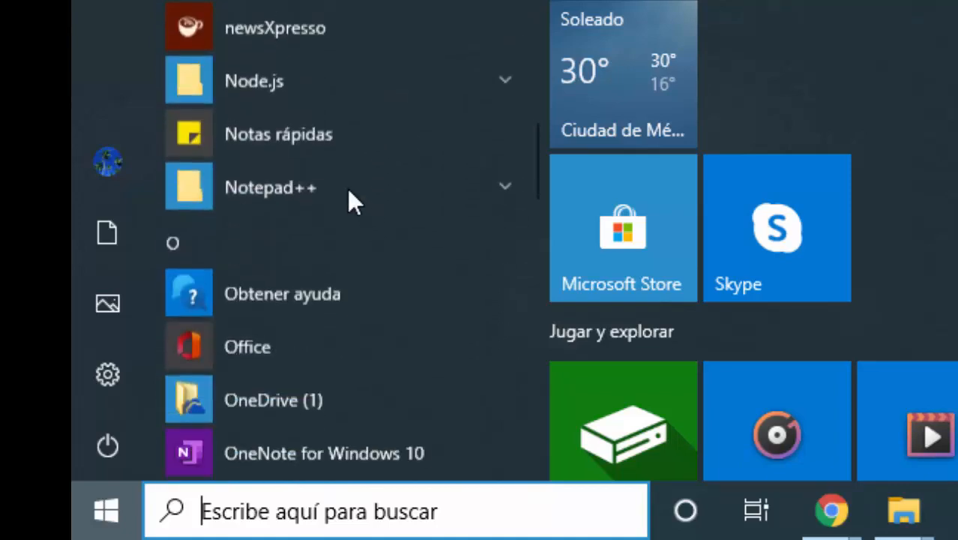
scroll(358, 145, down, 10)
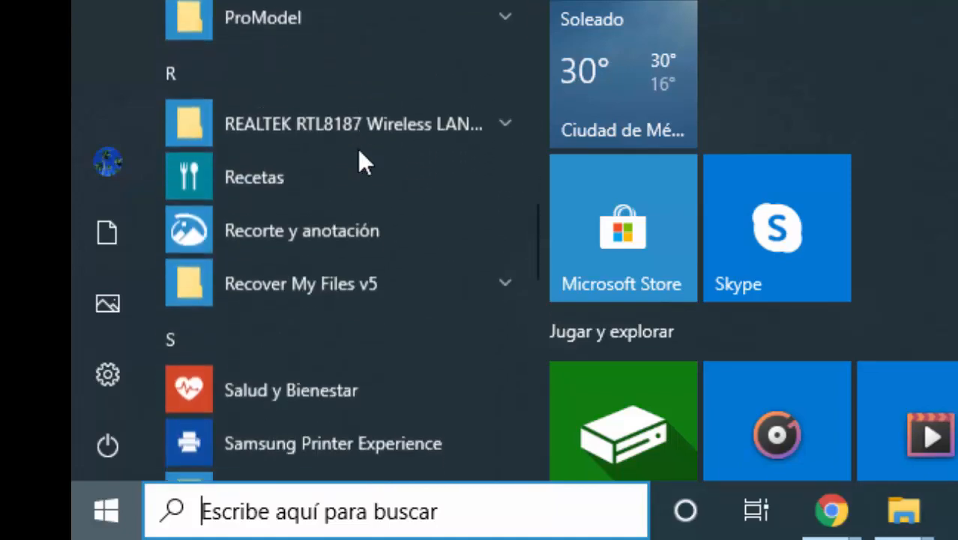
scroll(358, 159, down, 10)
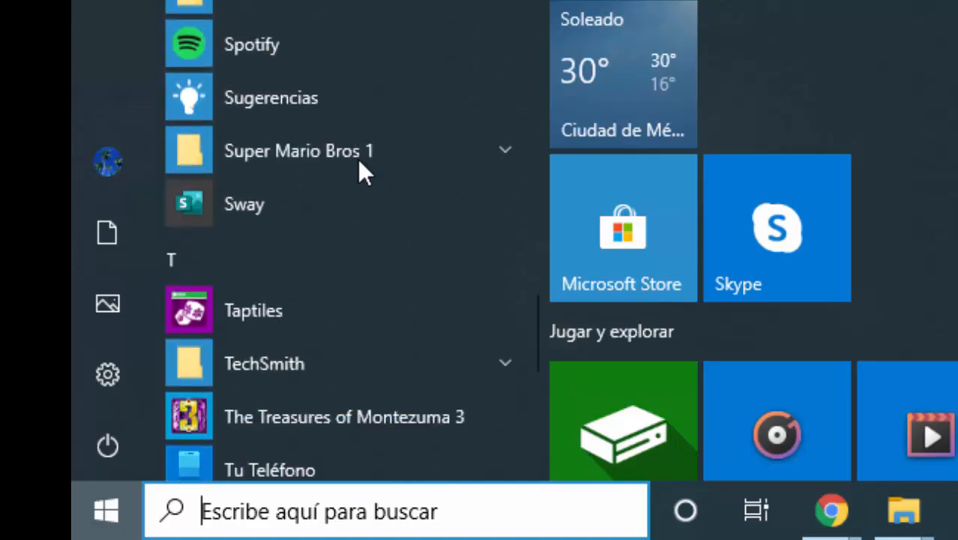
scroll(356, 166, down, 7)
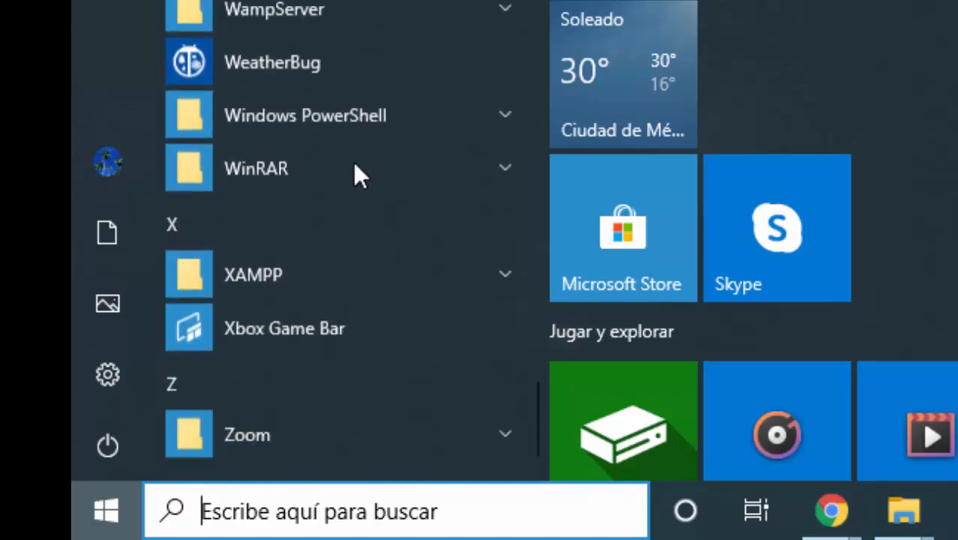
scroll(351, 165, up, 4)
scroll(349, 162, up, 15)
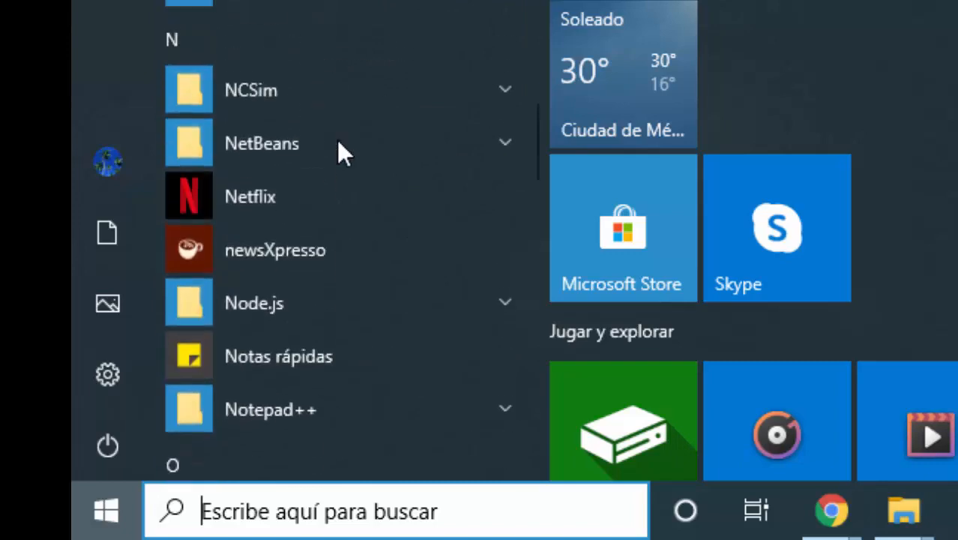
scroll(335, 128, up, 20)
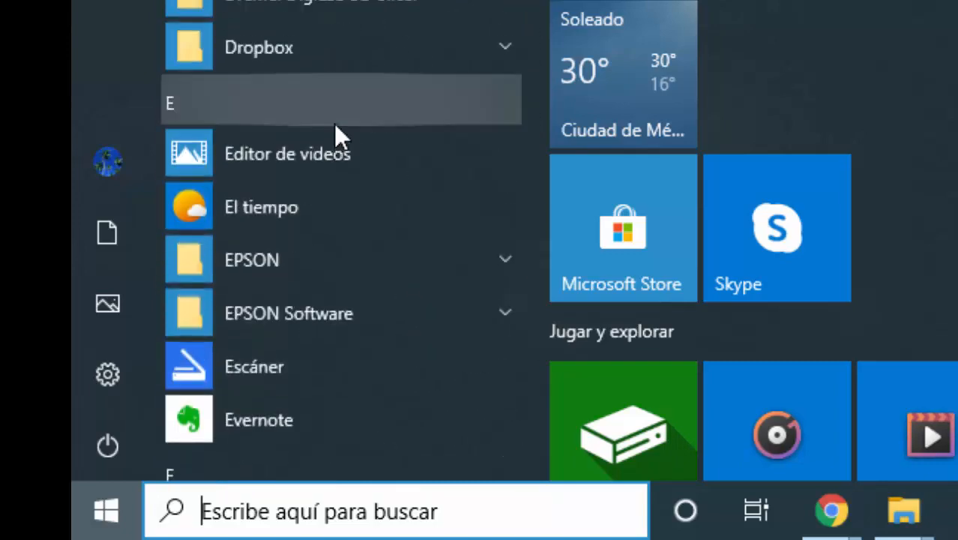
scroll(315, 118, up, 1)
scroll(310, 188, down, 2)
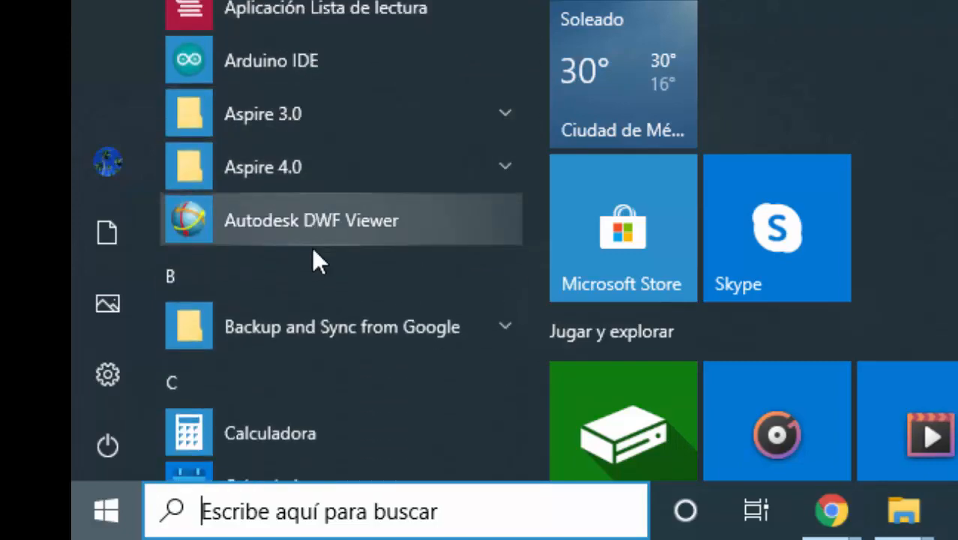
click(266, 168)
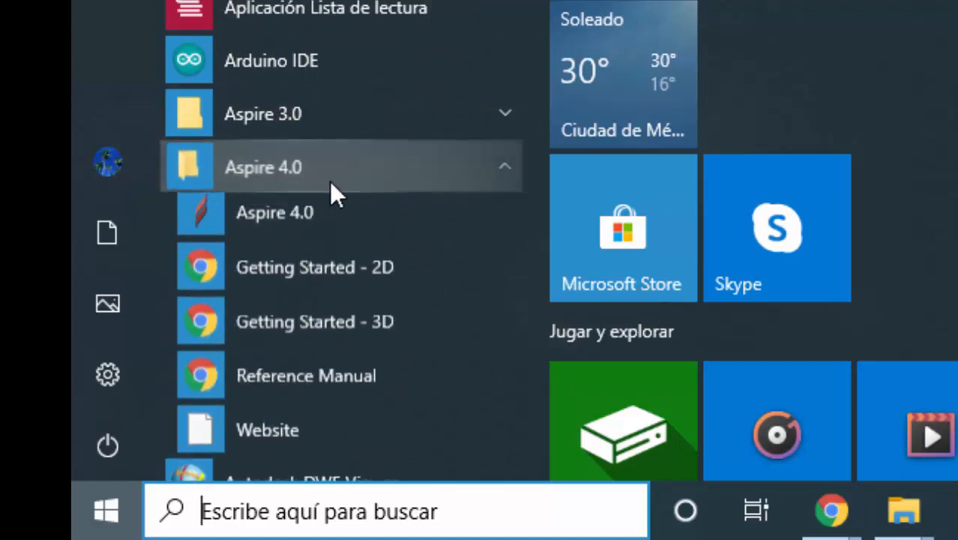
scroll(336, 191, down, 2)
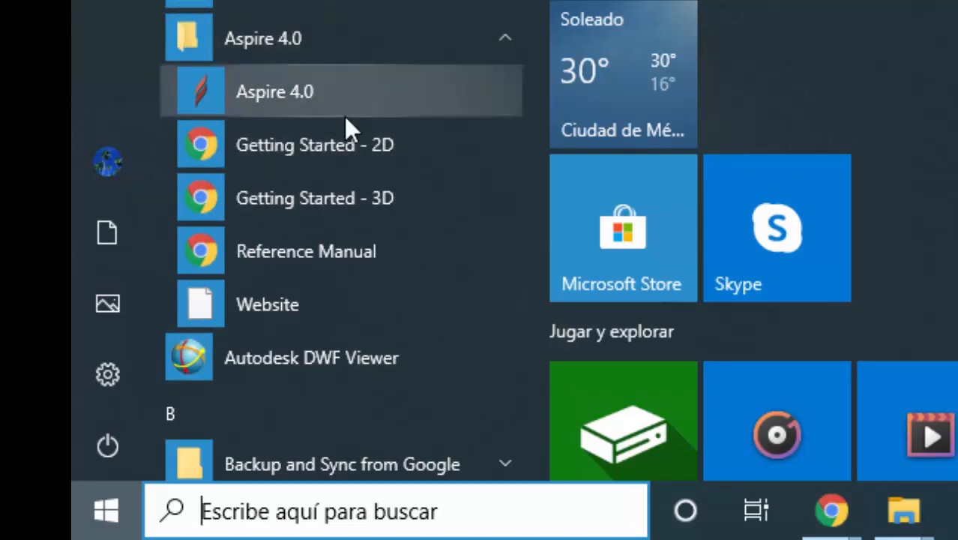
click(285, 98)
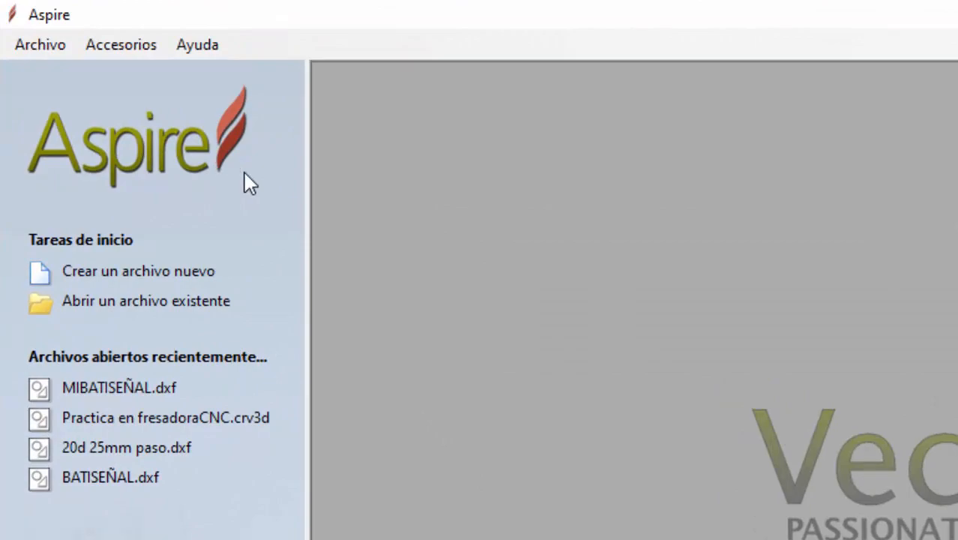
- Create a new file with material 10.0 pulgadas wide, 6.0 pulgadas high and 0.5 pulgadas thick
click(129, 273)
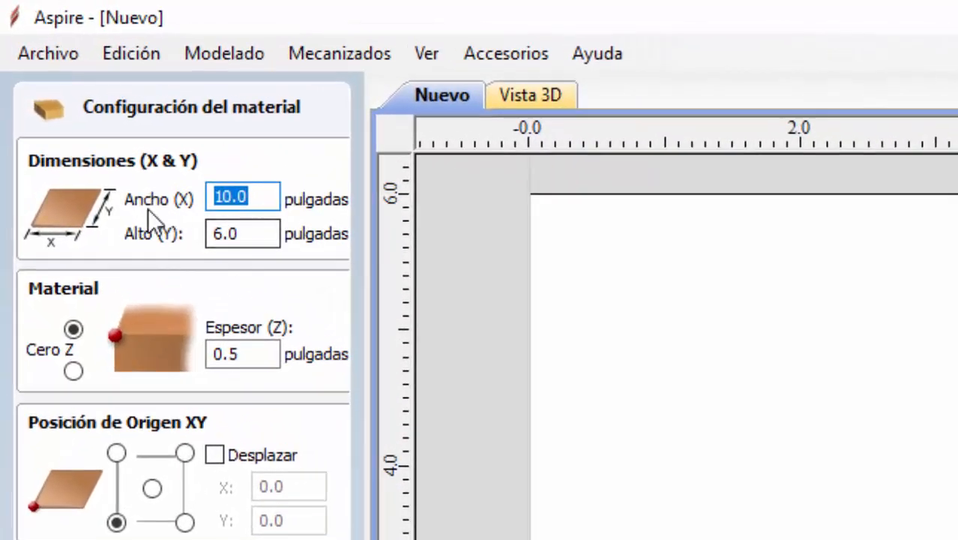
click(264, 197)
click(263, 234)
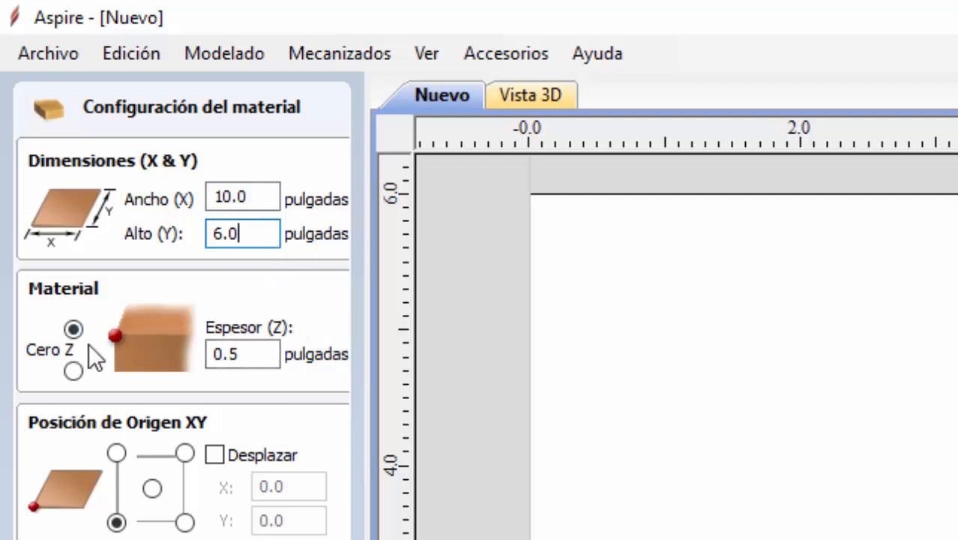
click(257, 354)
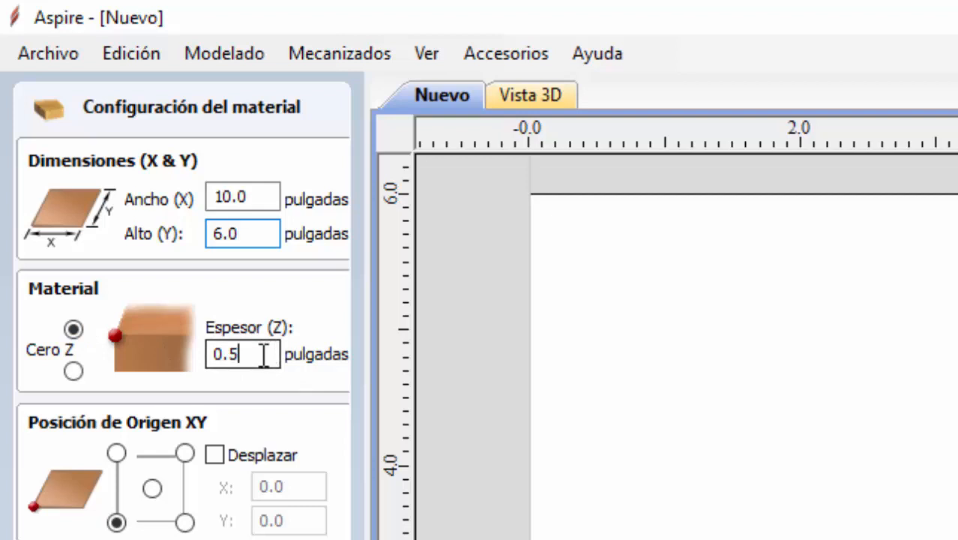
double_click(240, 356)
click(251, 358)
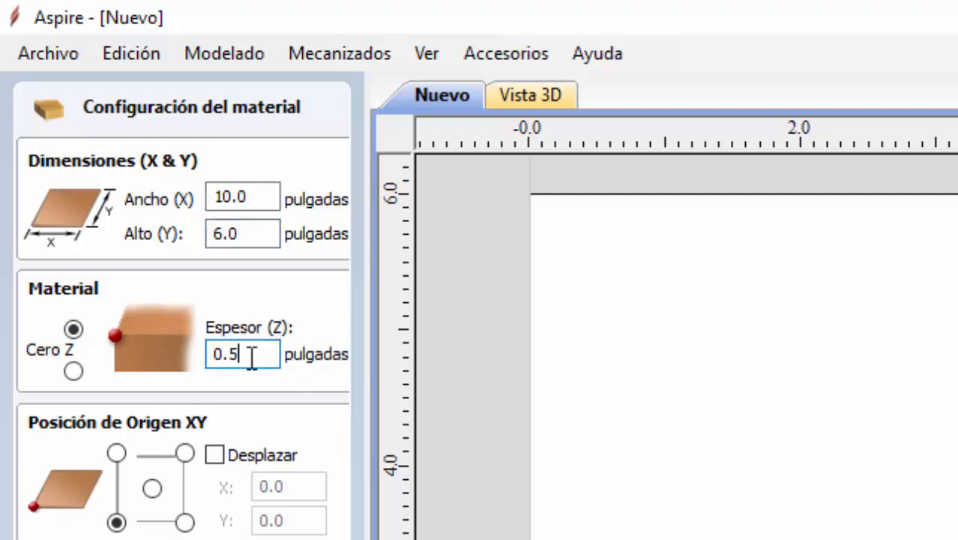
drag(257, 354, 213, 351)
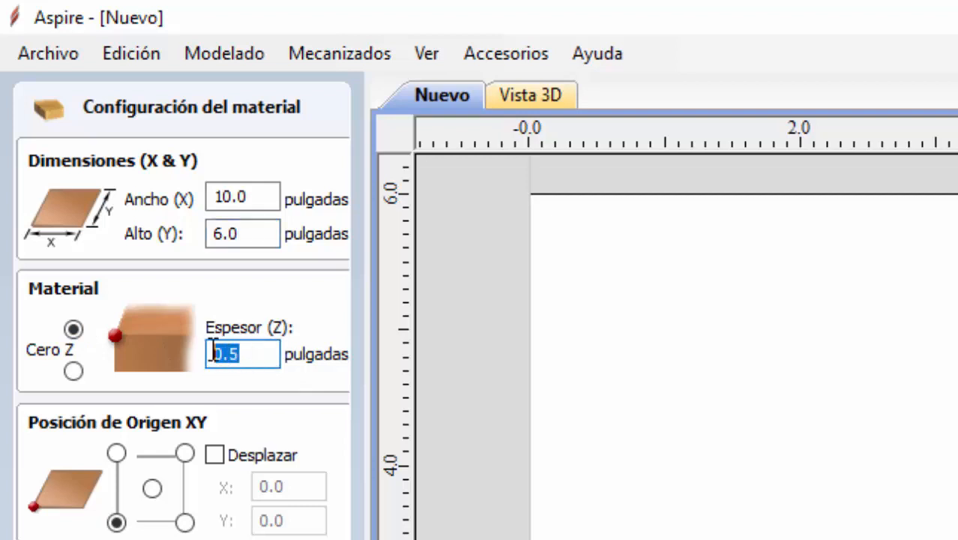
- Set the material's Z zero on its top surface
click(72, 329)
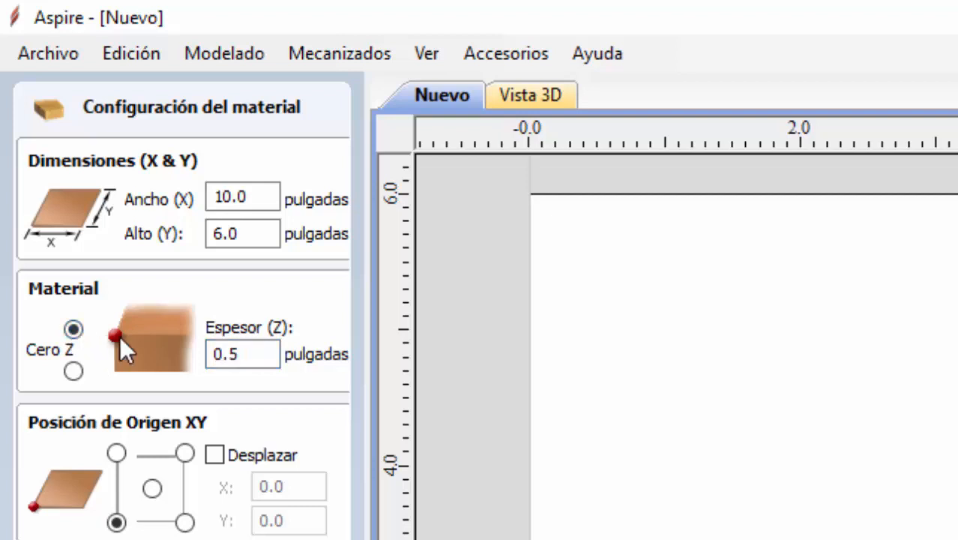
click(73, 370)
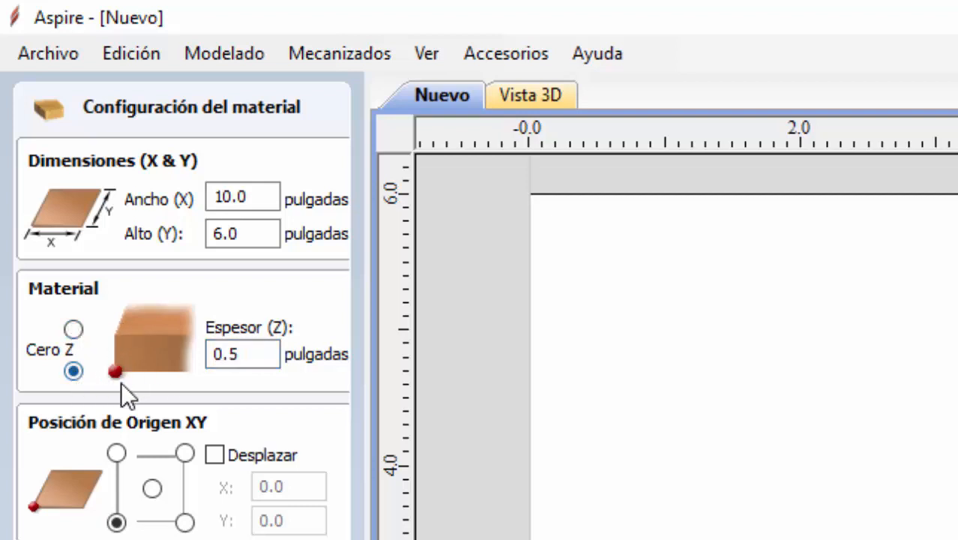
click(73, 328)
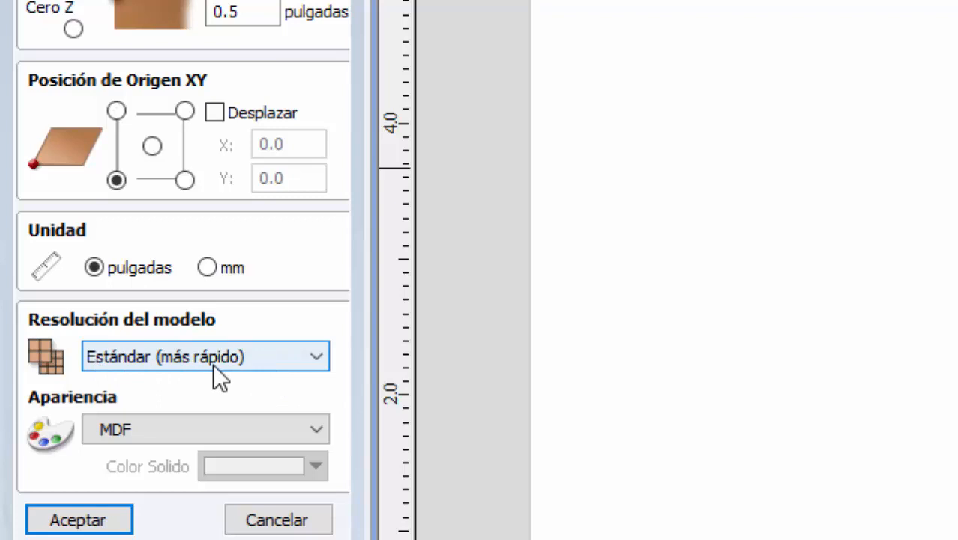
- Set the material appearance to Steel Bright and accept the material configuration
click(318, 430)
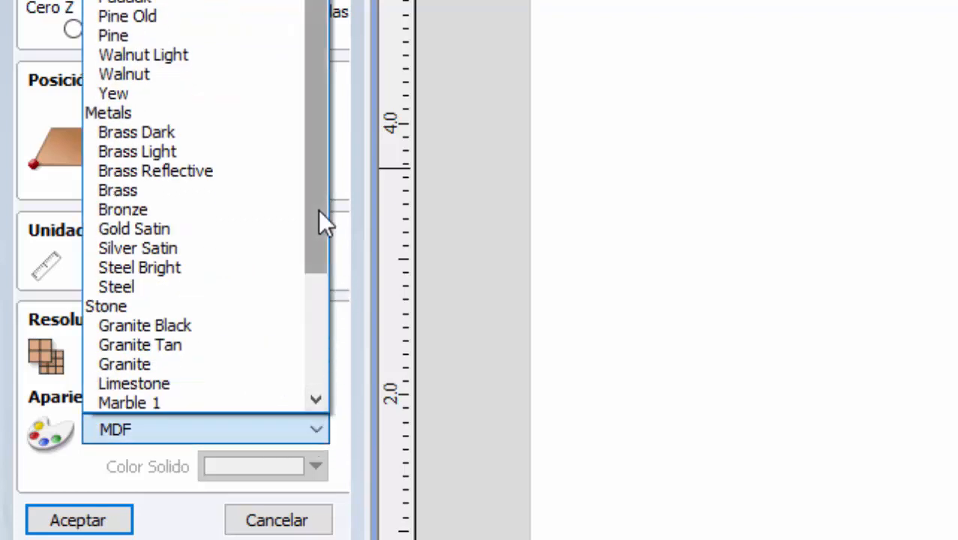
drag(318, 210, 308, 337)
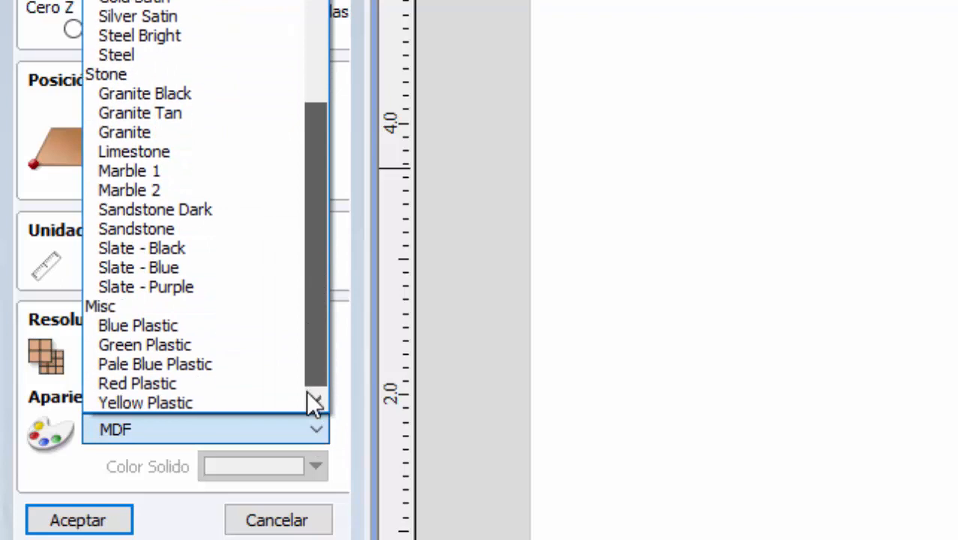
drag(307, 392, 283, 61)
drag(292, 18, 306, 18)
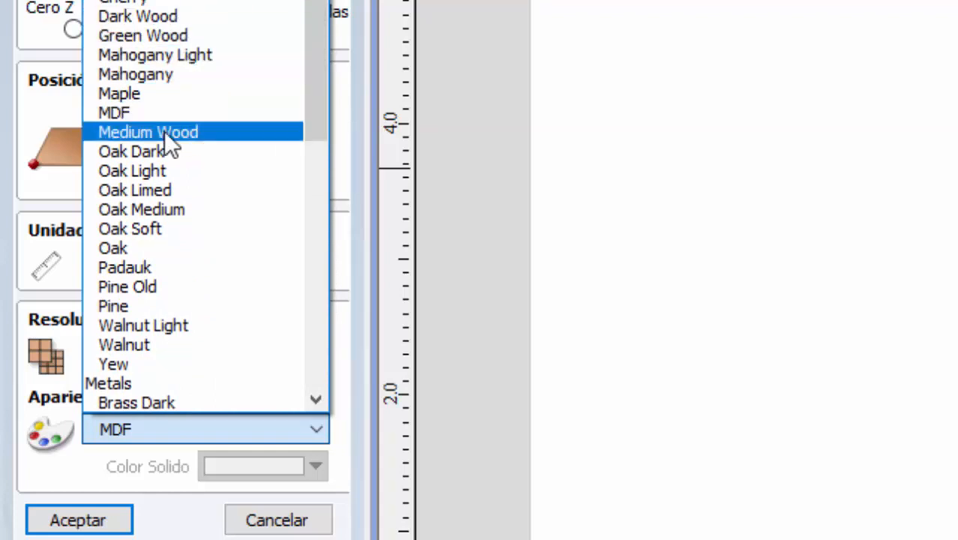
scroll(167, 125, down, 5)
scroll(204, 154, down, 1)
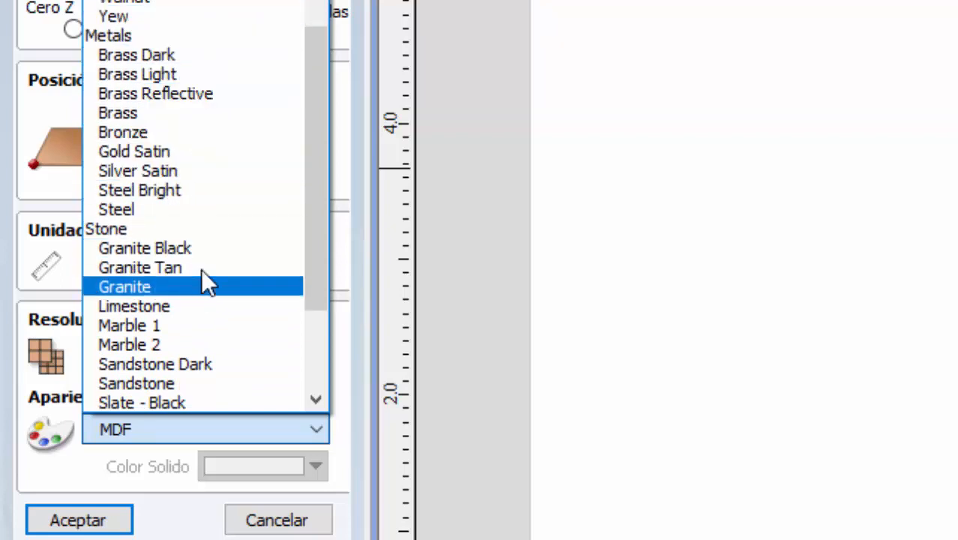
click(147, 190)
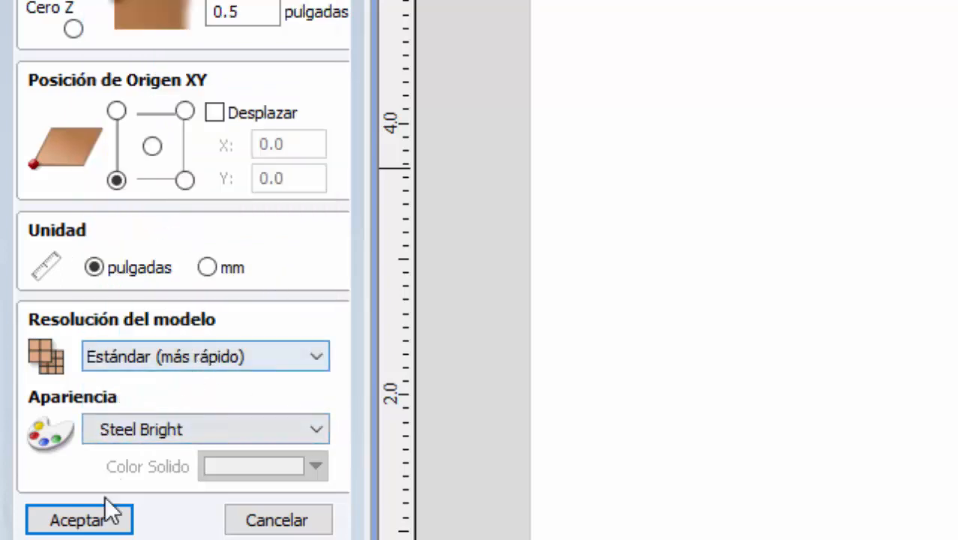
click(86, 518)
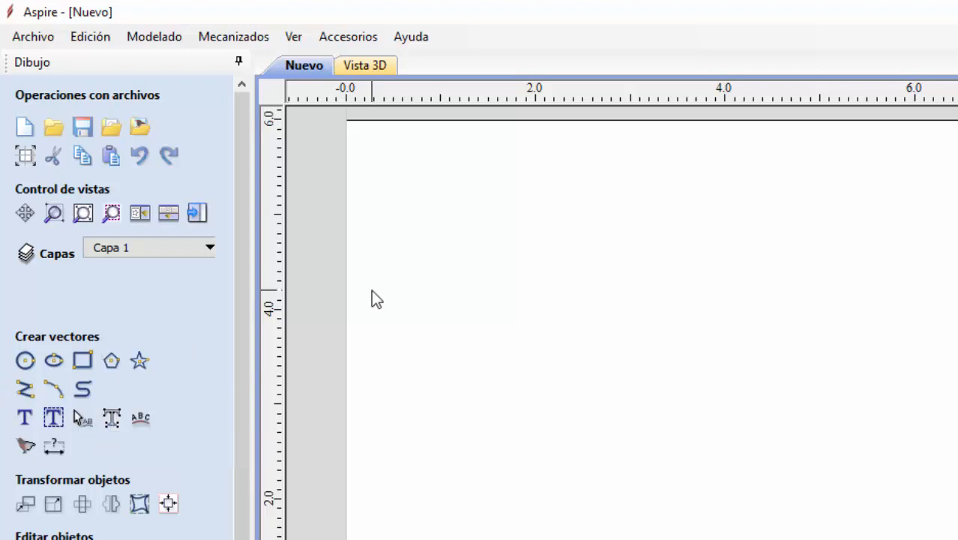
- Import the vectors from the DXF file pieza stored in Escritorio
click(33, 37)
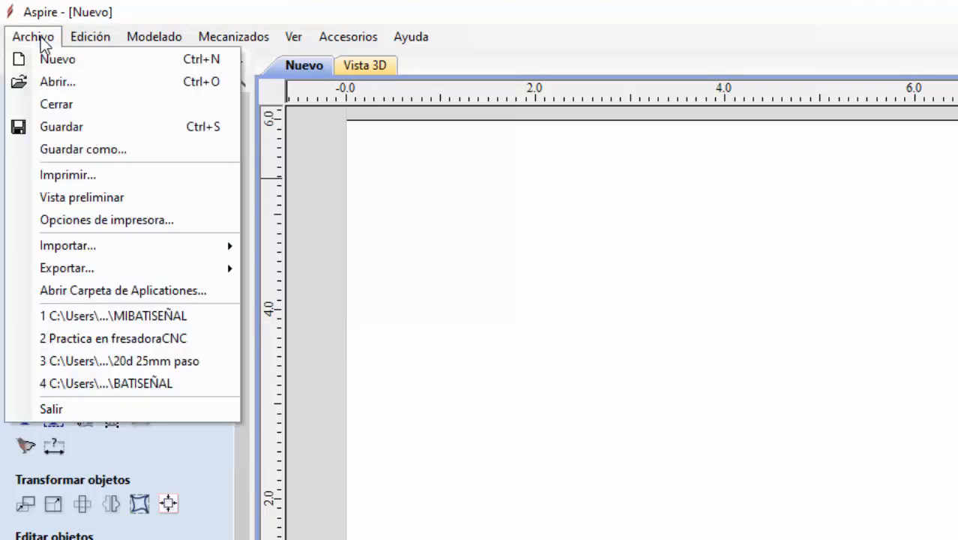
mouse_move(120, 244)
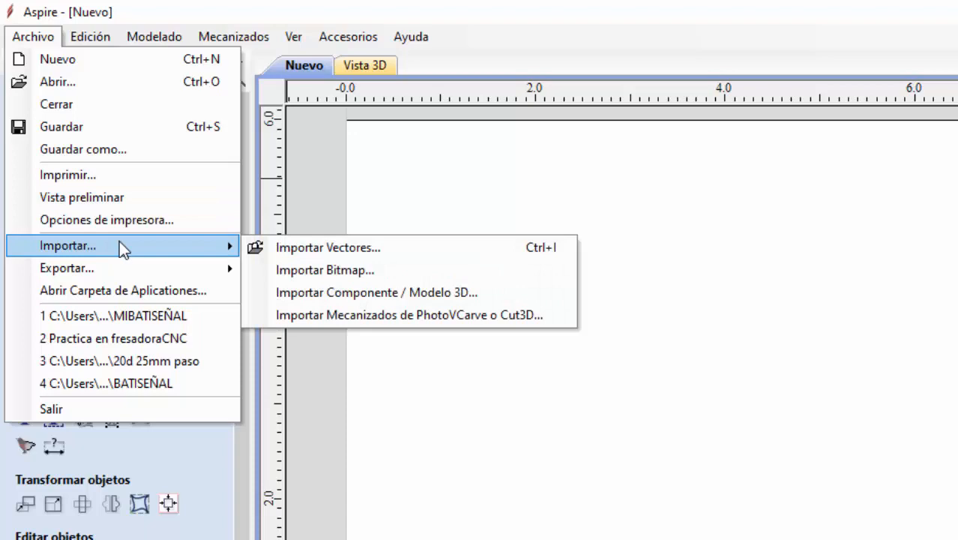
click(314, 247)
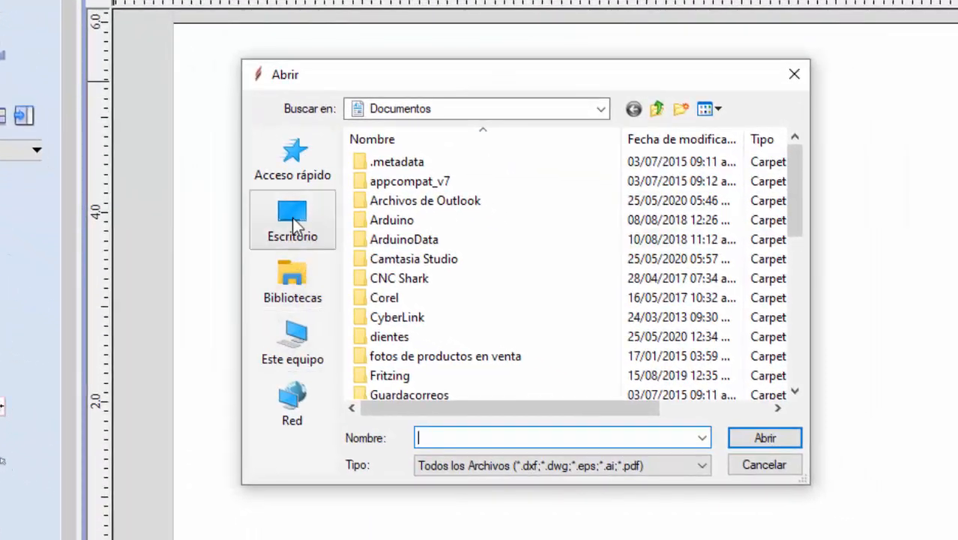
click(449, 305)
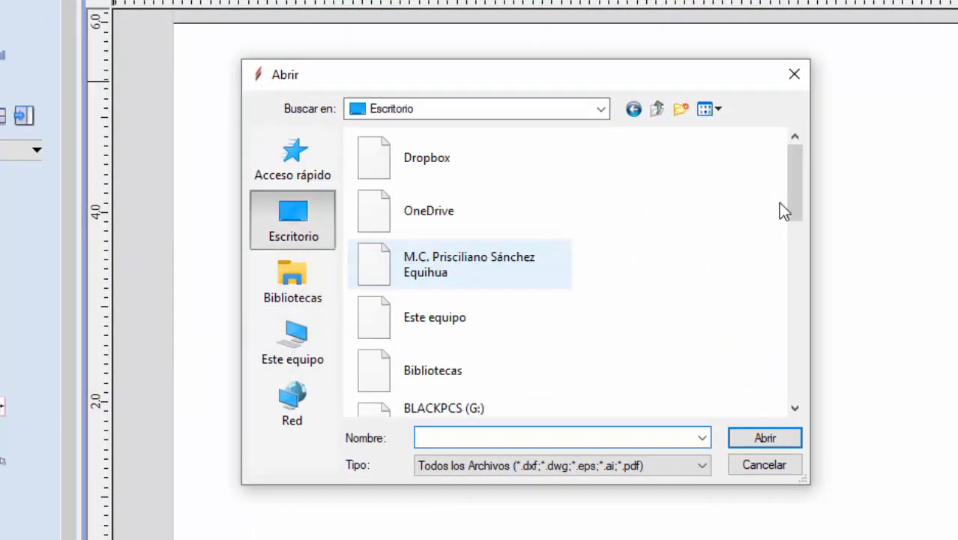
drag(797, 187, 799, 365)
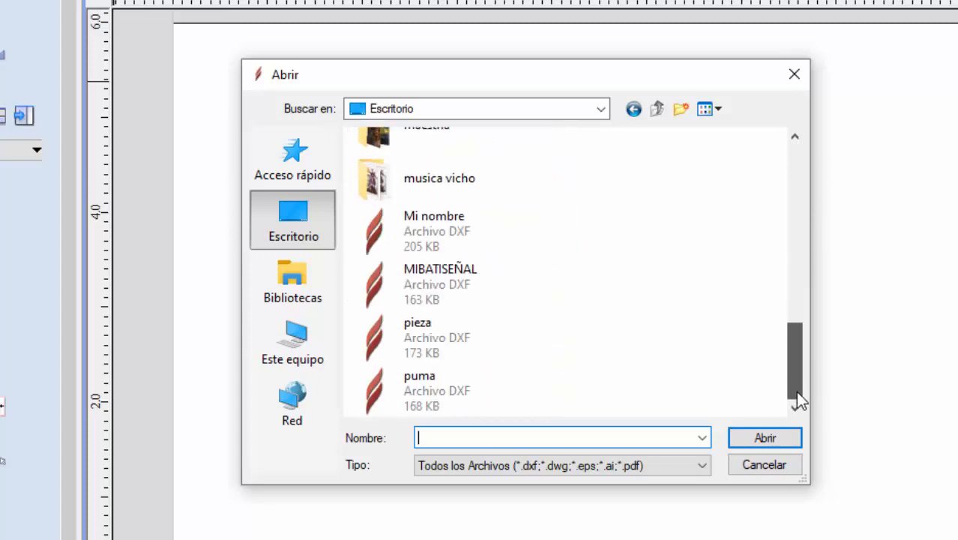
click(438, 335)
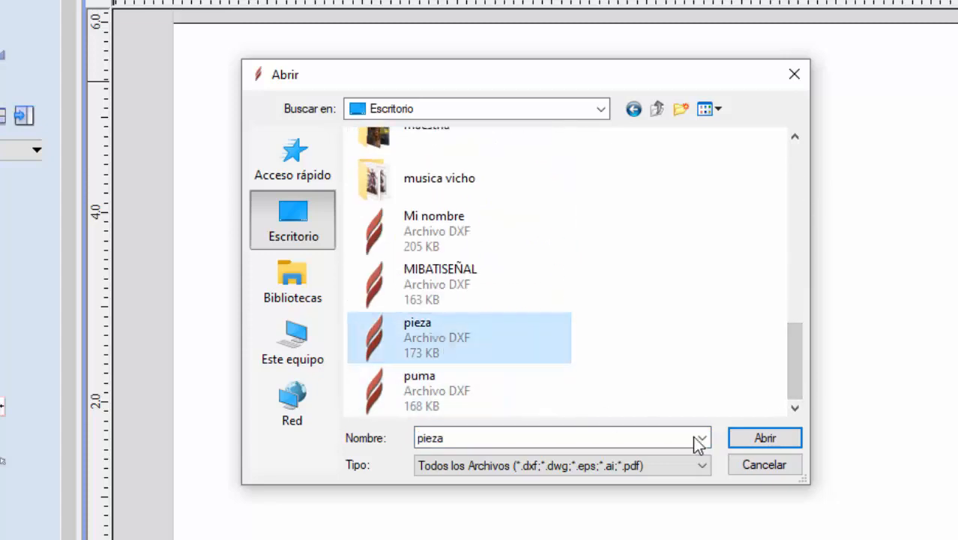
click(763, 440)
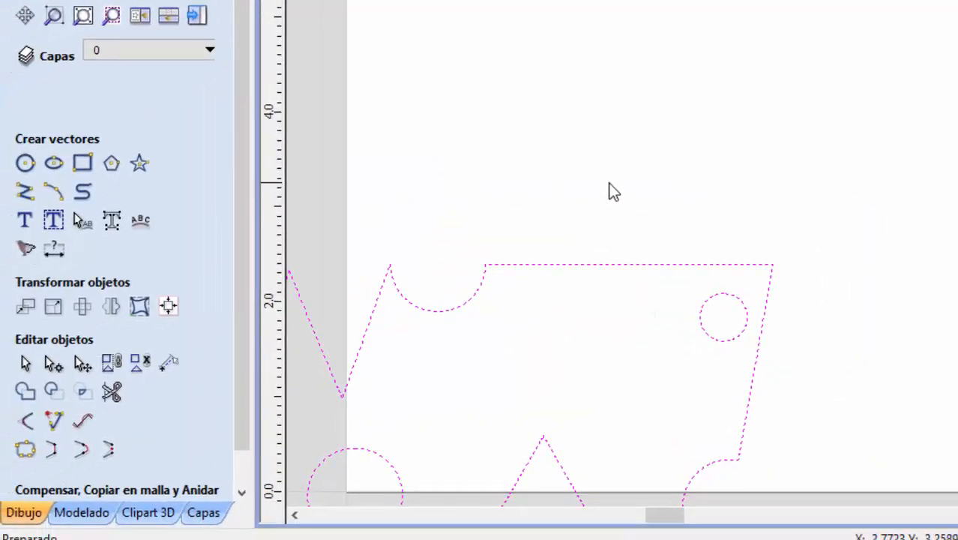
- Move all the imported vectors together onto the material sheet, roughly centred within its edges, and deselect them
scroll(923, 170, down, 1)
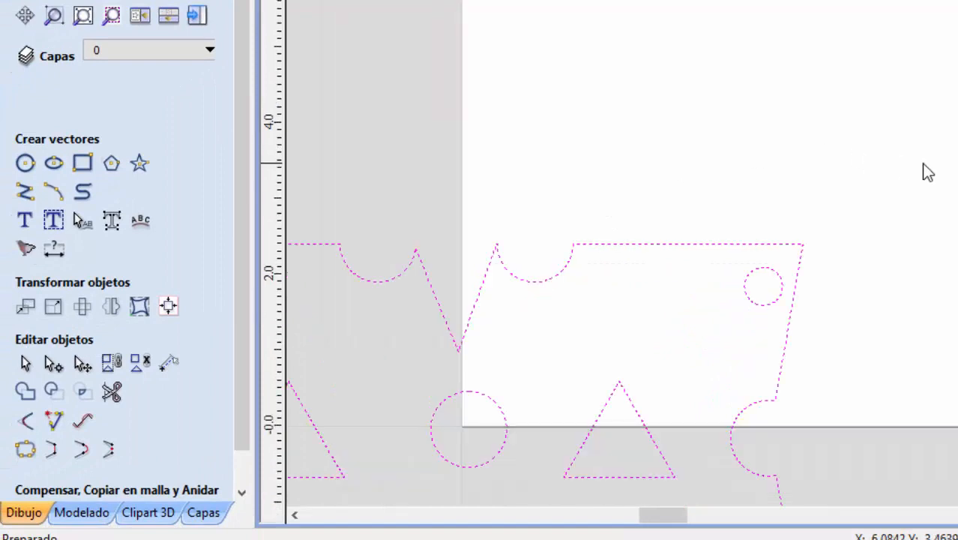
scroll(622, 254, down, 7)
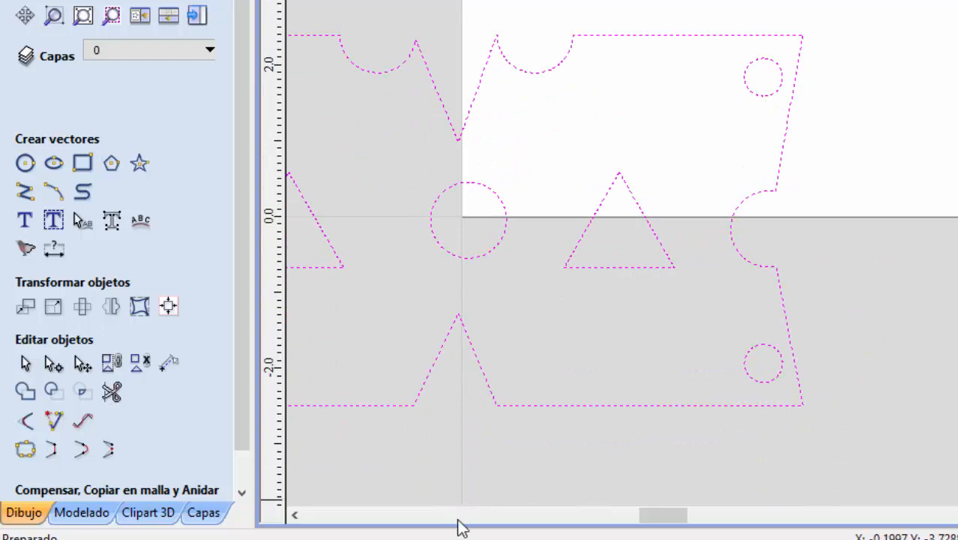
click(293, 514)
click(294, 514)
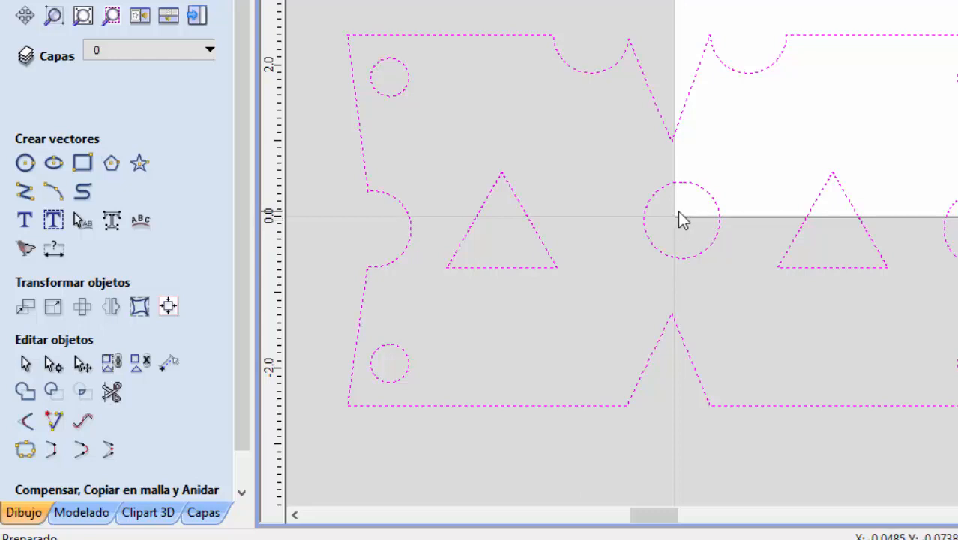
click(83, 366)
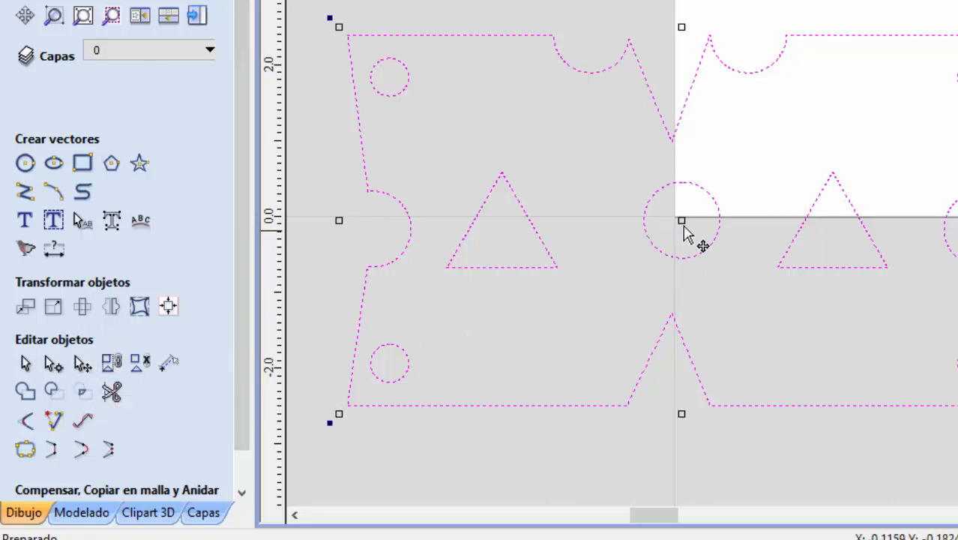
drag(685, 218, 816, 181)
drag(644, 221, 862, 66)
drag(689, 102, 688, 96)
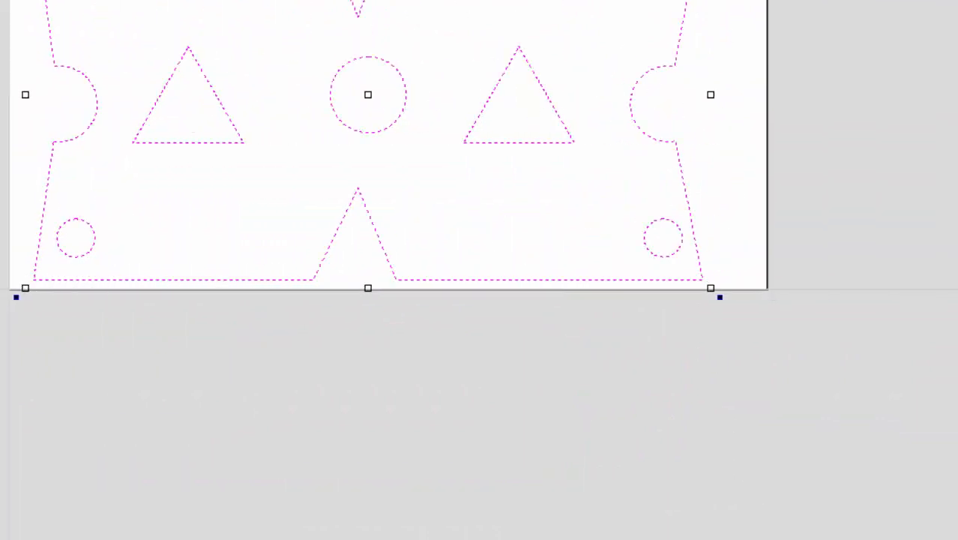
scroll(435, 274, up, 7)
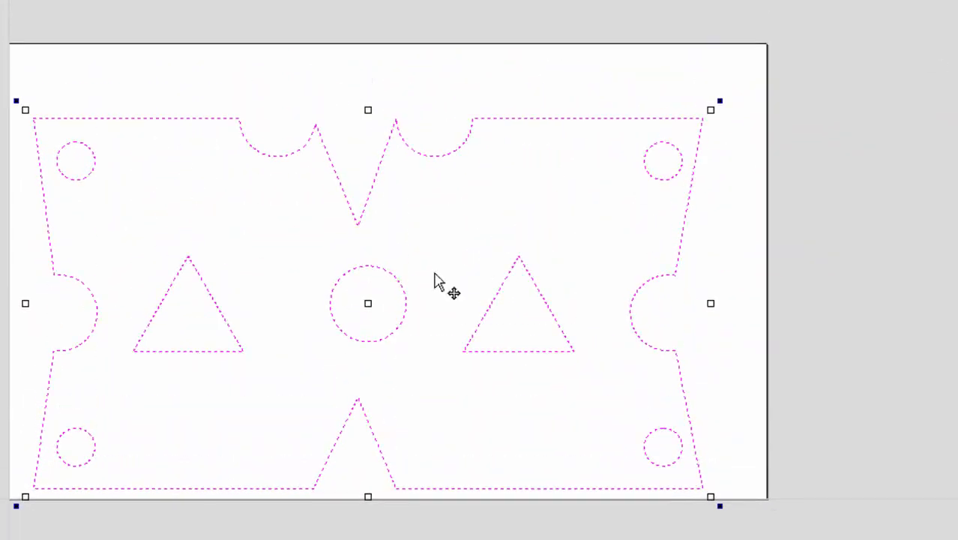
drag(367, 300, 377, 265)
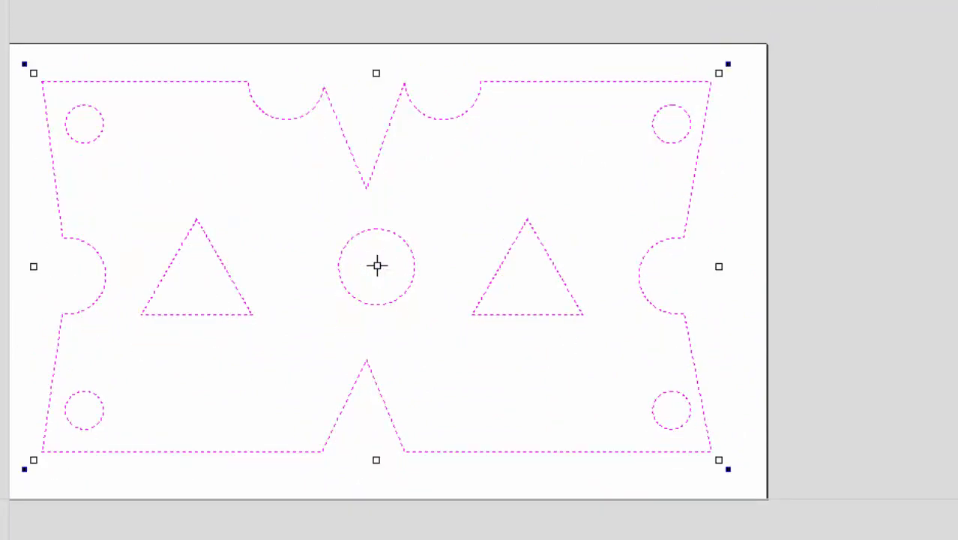
click(734, 329)
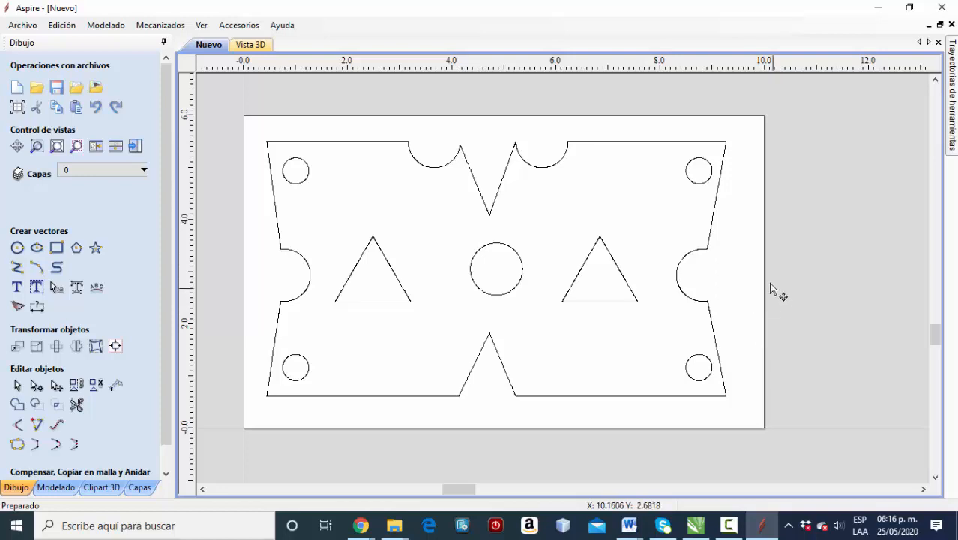
- Examine the plate outline, the corner circles and the central circle by selecting them one at a time
click(268, 394)
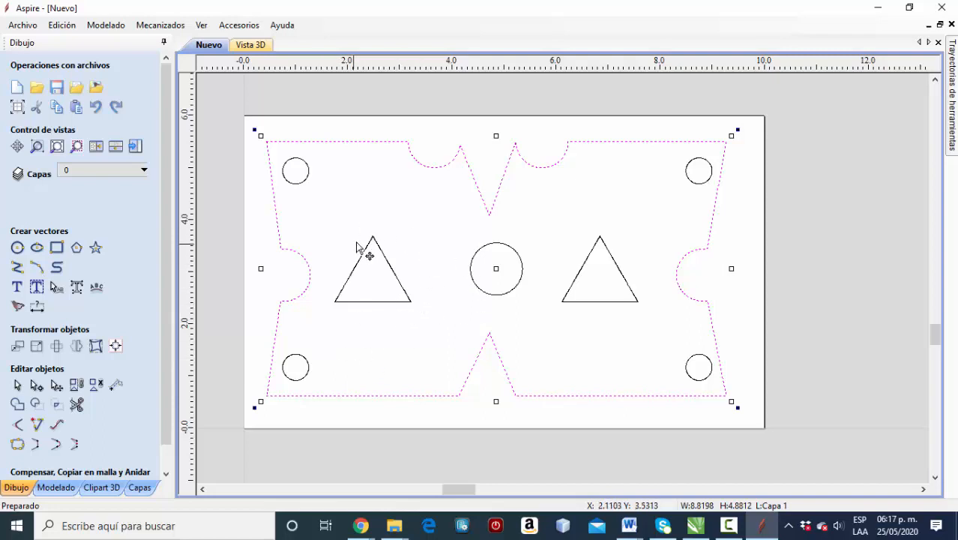
click(304, 182)
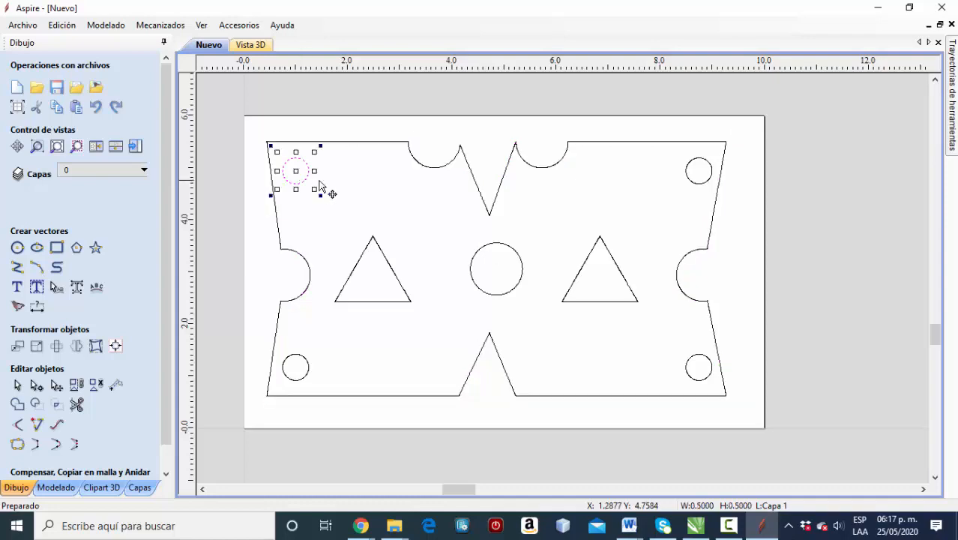
click(690, 184)
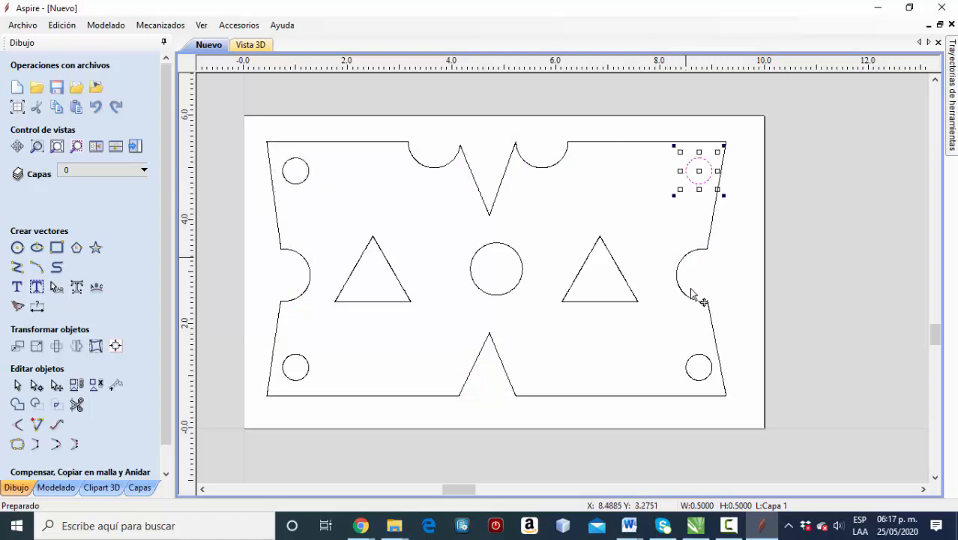
click(685, 373)
click(307, 373)
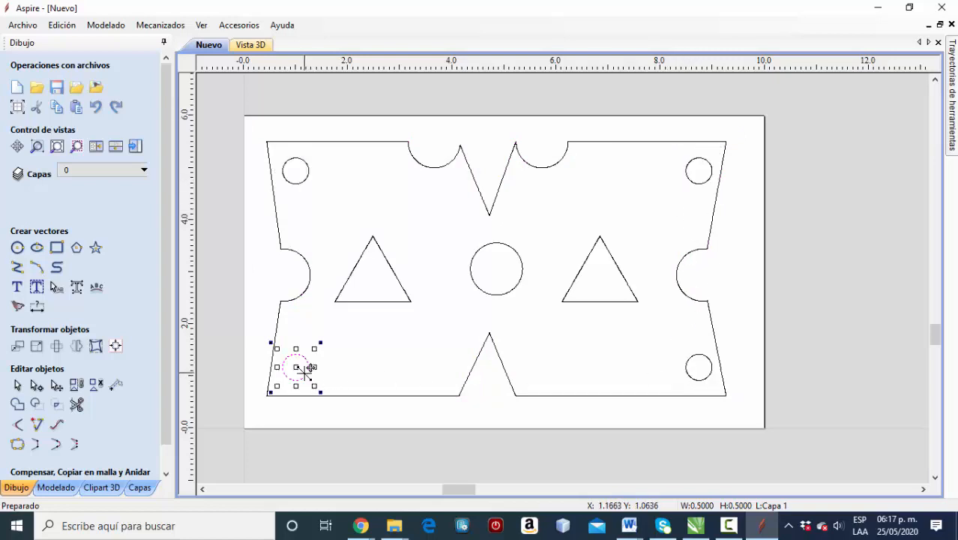
click(307, 177)
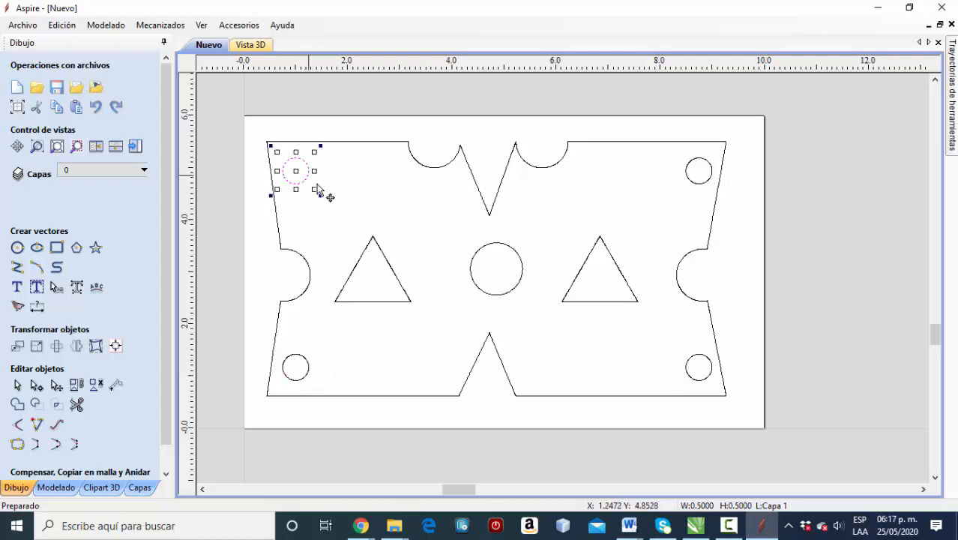
click(496, 249)
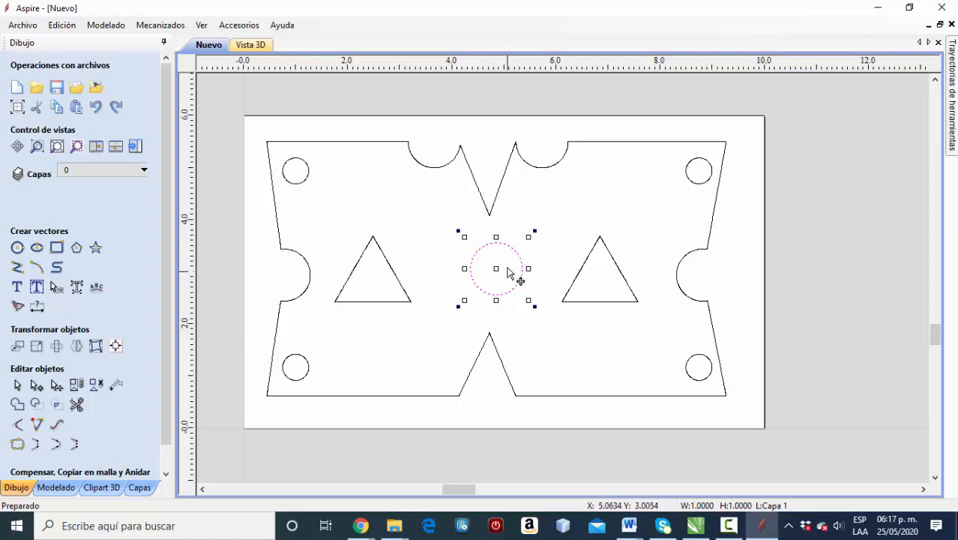
- Select the four corner circles and the central circle together
click(308, 180)
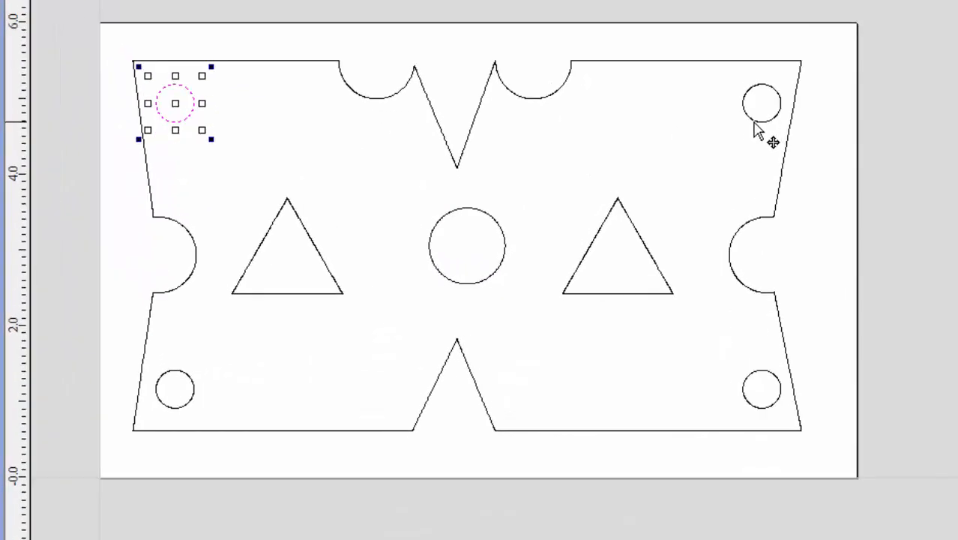
shift+click(755, 124)
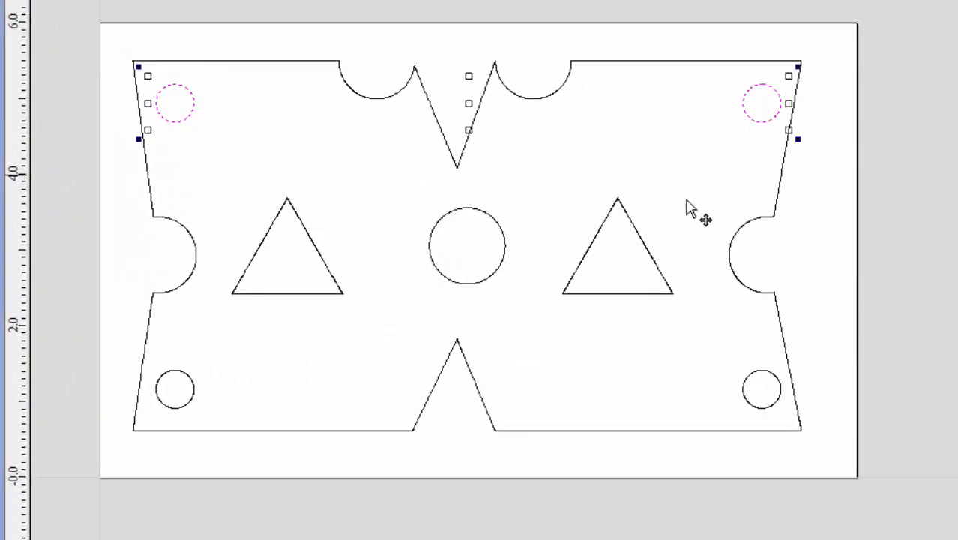
shift+click(754, 378)
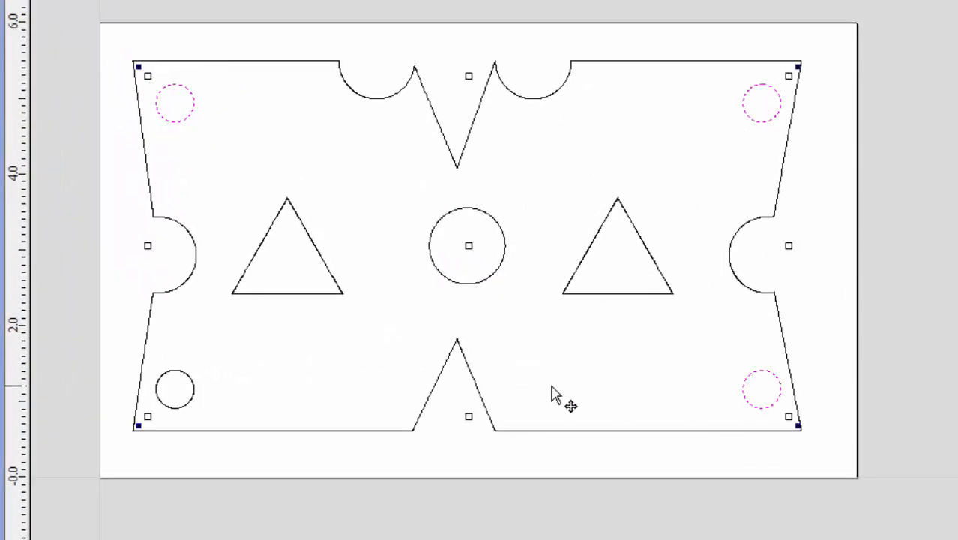
shift+click(191, 382)
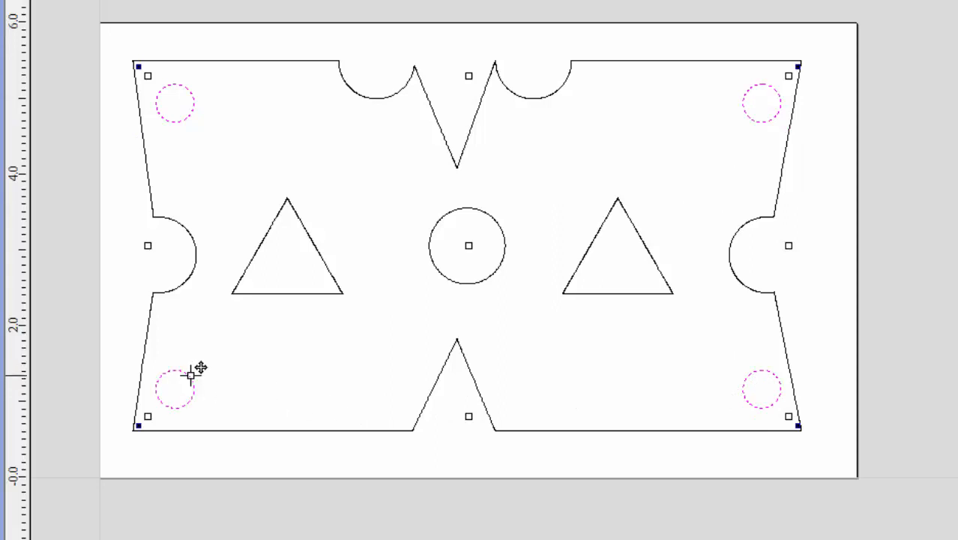
shift+click(440, 272)
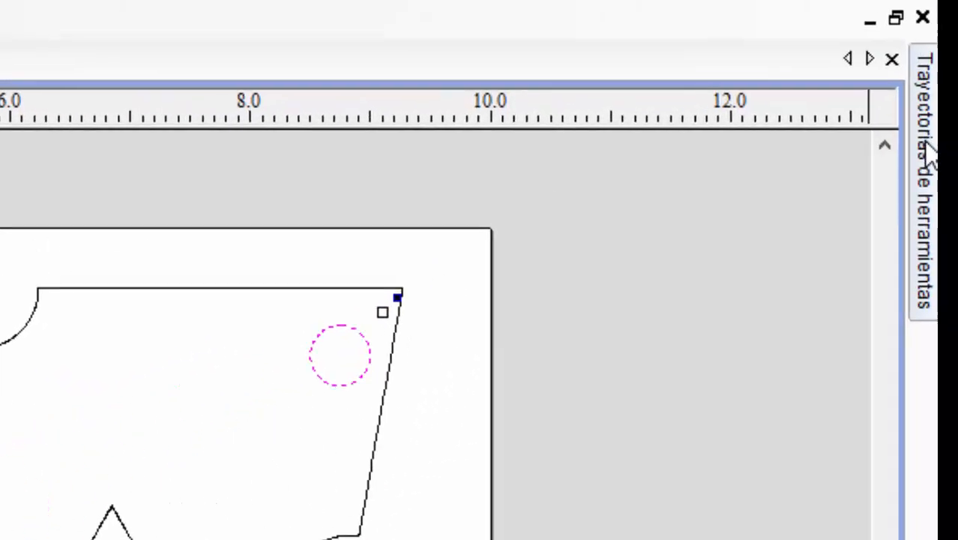
- Start a 2D profile toolpath for the selected circles with a start depth of 0.0 and a final depth of .5 inches
mouse_move(928, 163)
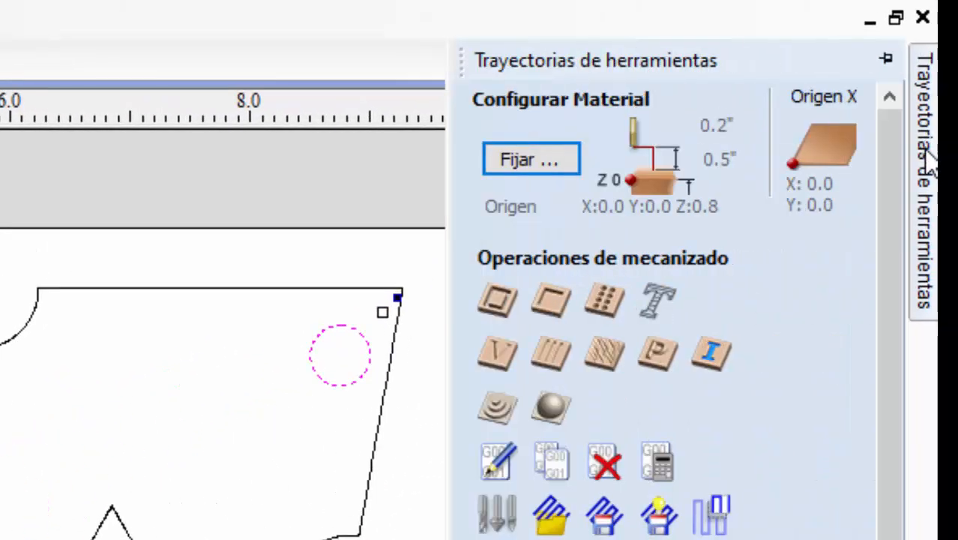
click(886, 60)
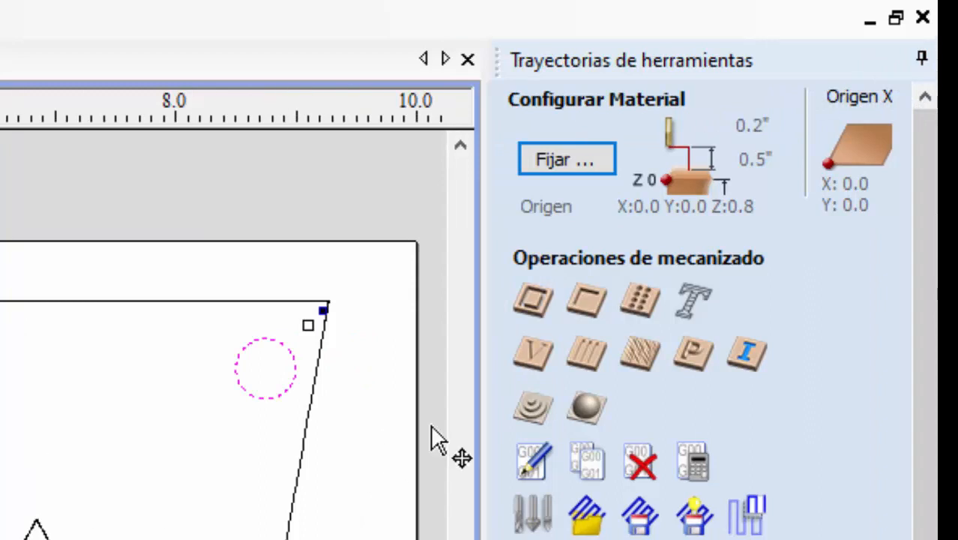
click(537, 307)
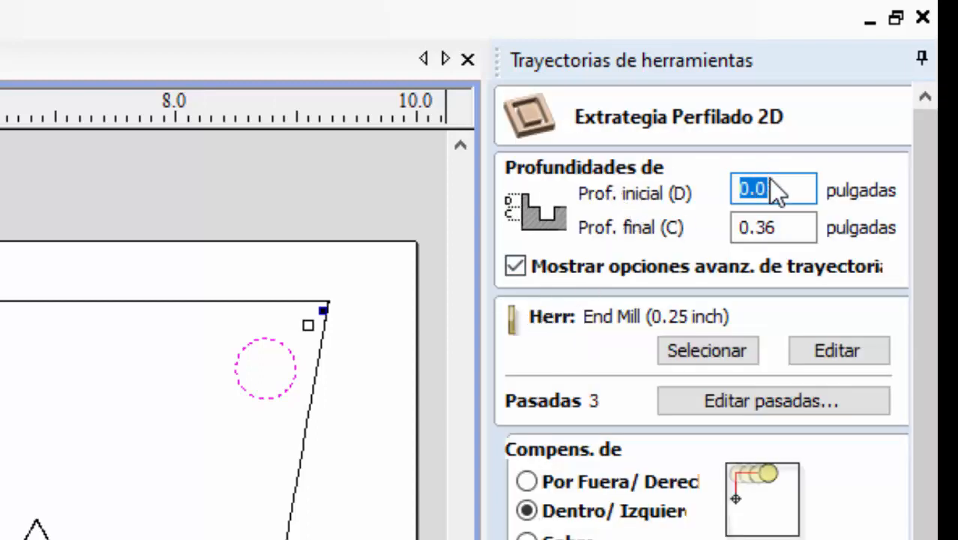
drag(765, 187, 736, 188)
drag(795, 225, 736, 227)
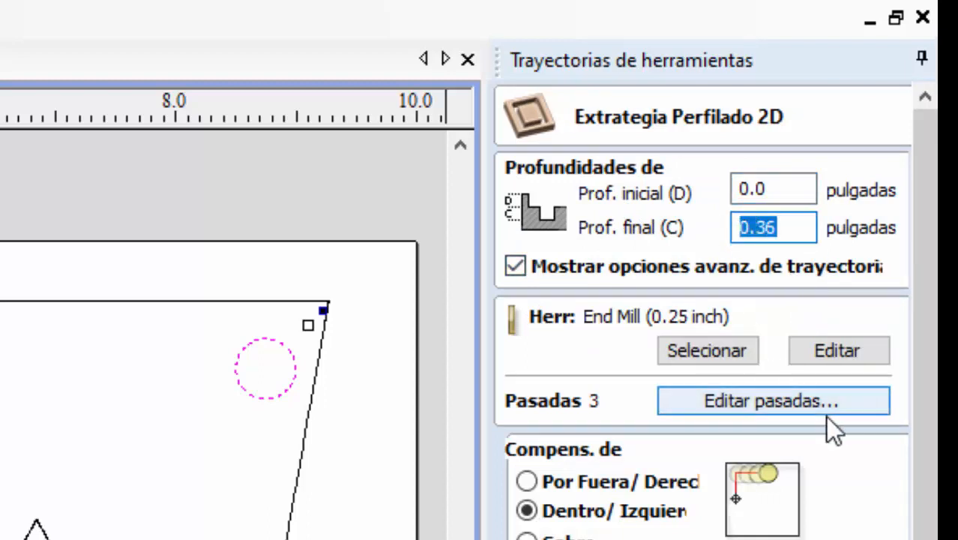
text(.)
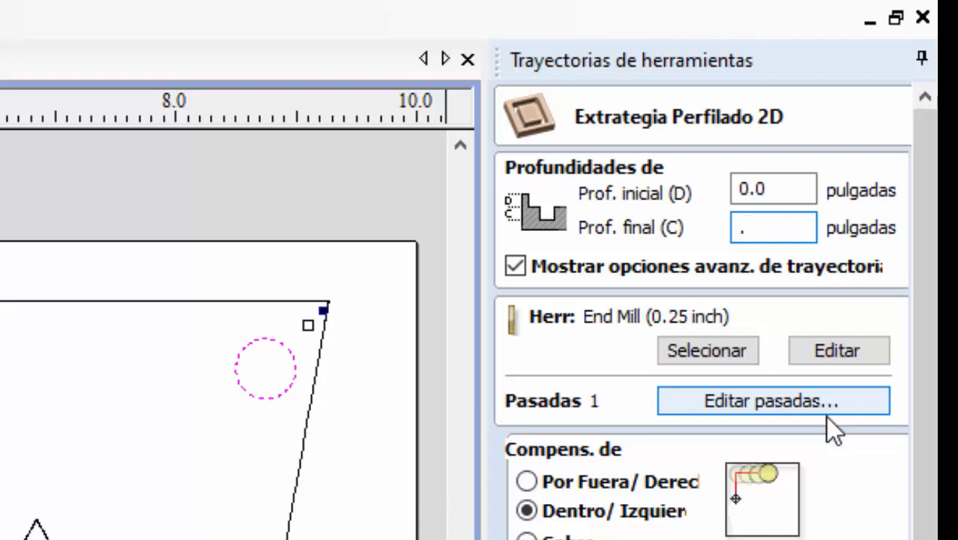
text(5)
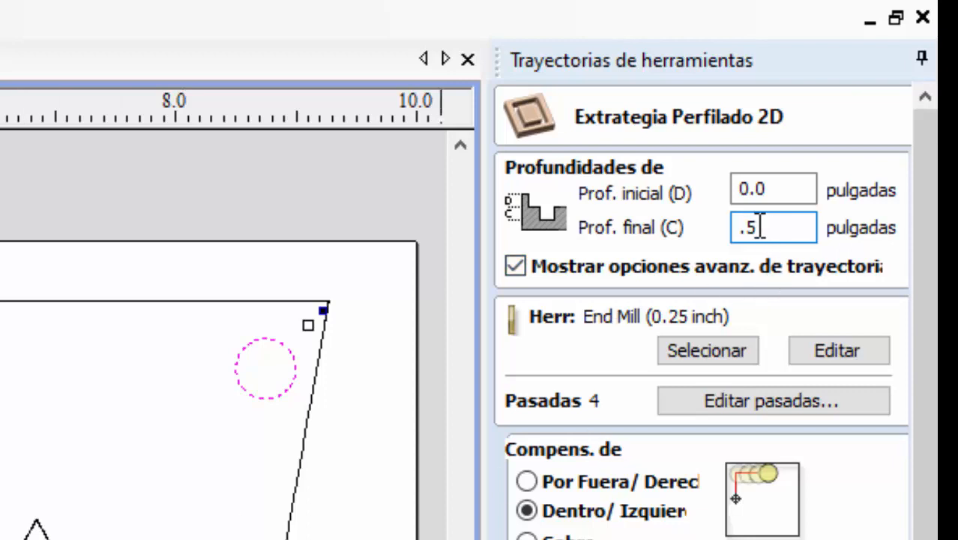
drag(755, 225, 734, 233)
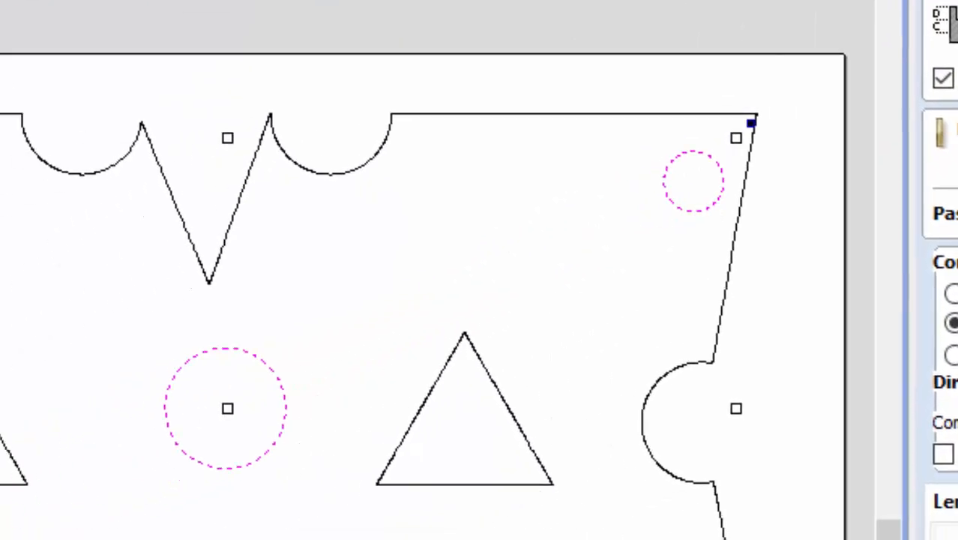
- Examine the end mill, ball nose, V-bit and form tool entries in the tool database
click(708, 350)
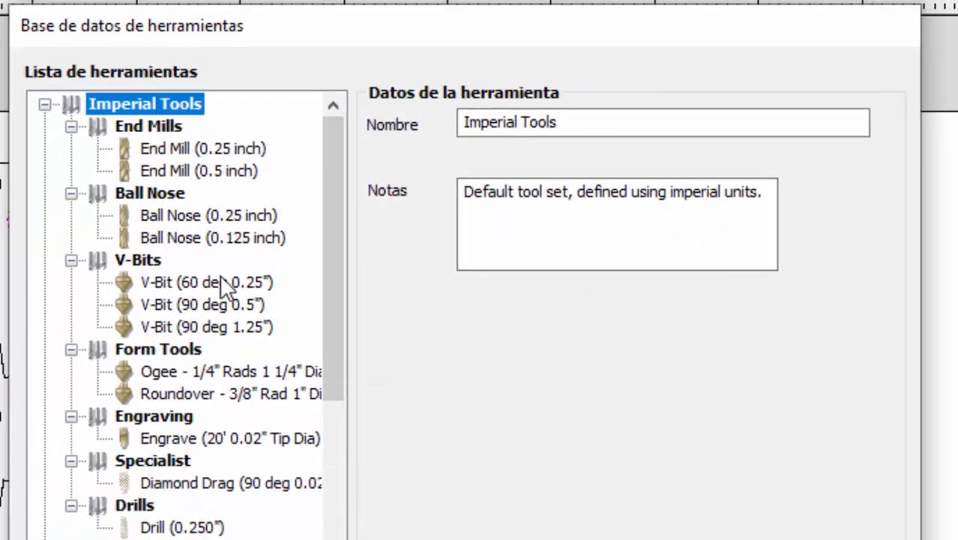
click(176, 149)
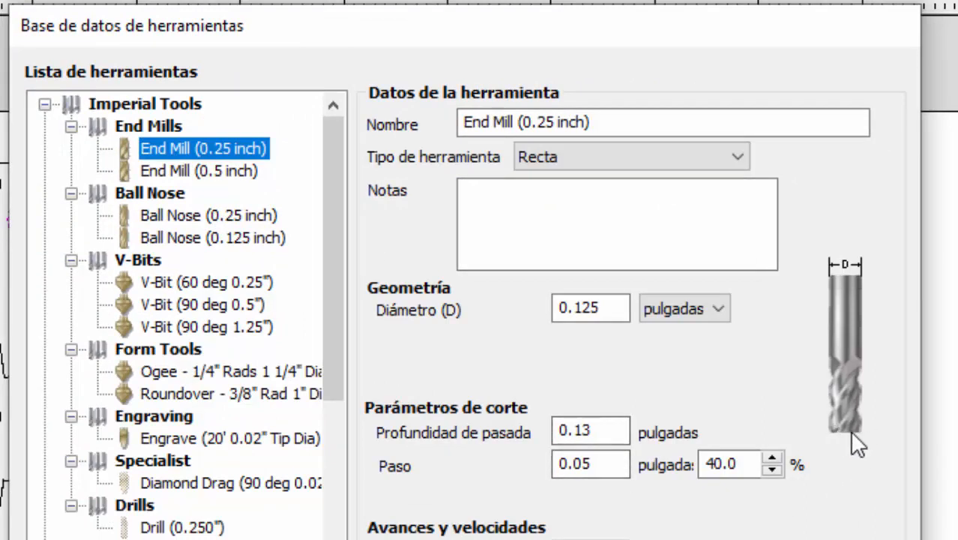
click(197, 173)
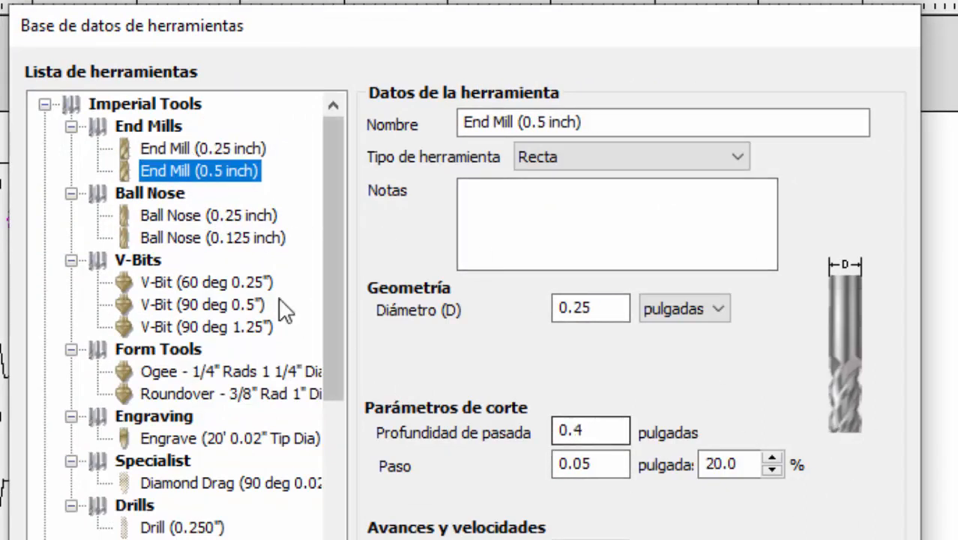
click(225, 216)
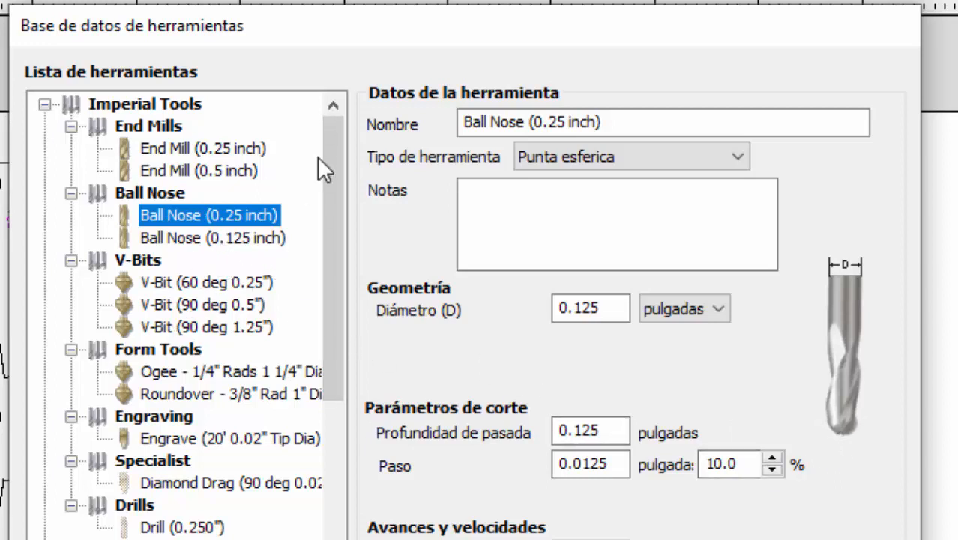
click(190, 279)
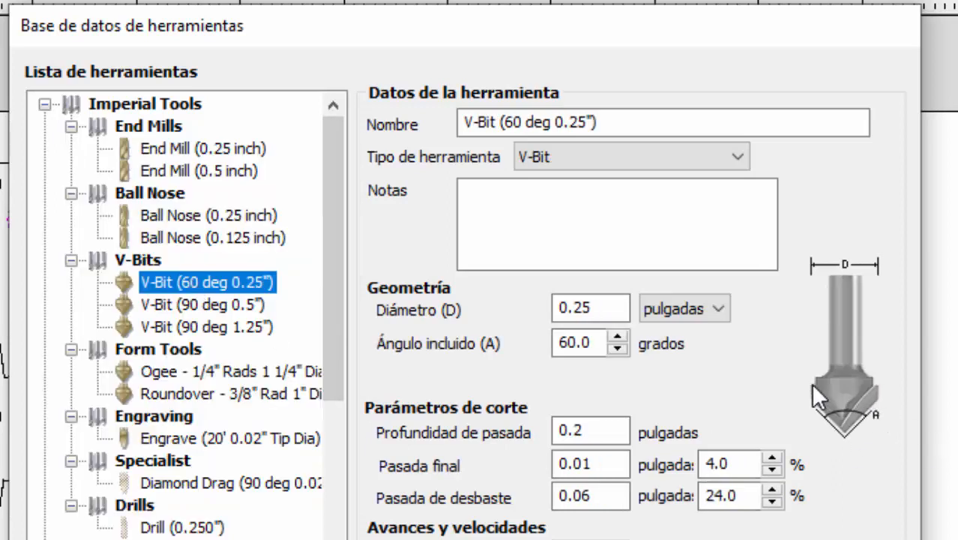
click(174, 371)
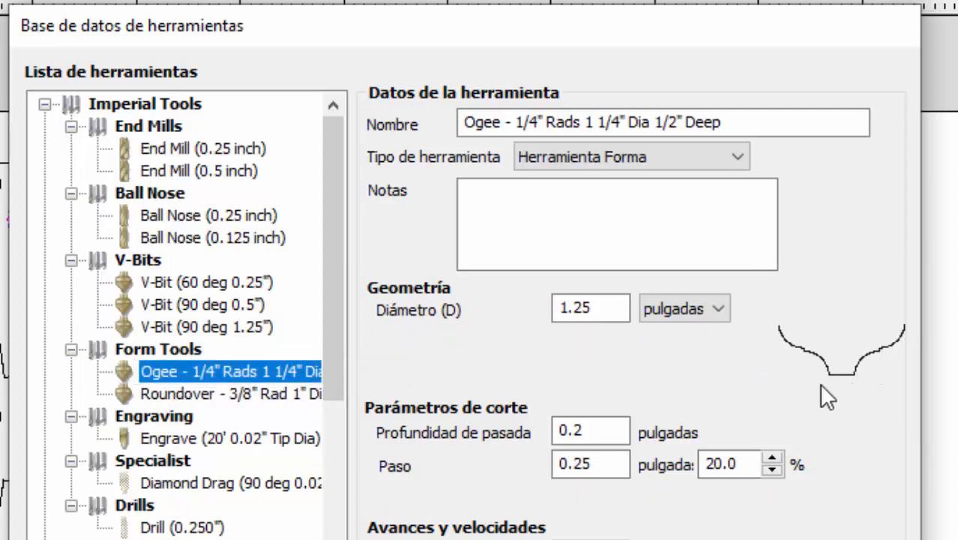
click(243, 394)
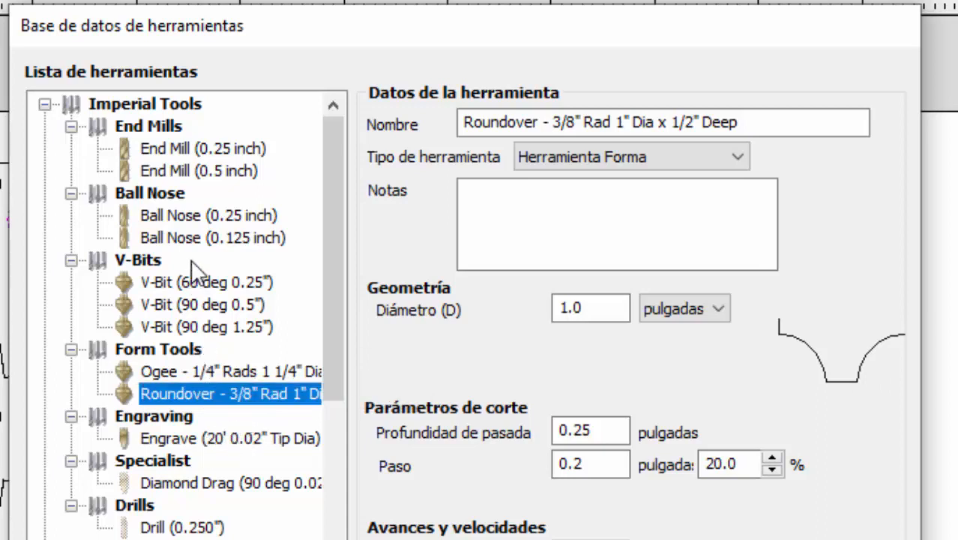
- Choose End Mill (0.25 inch) as the profile toolpath's cutter, checking its diameter and pass depth before accepting it
click(181, 146)
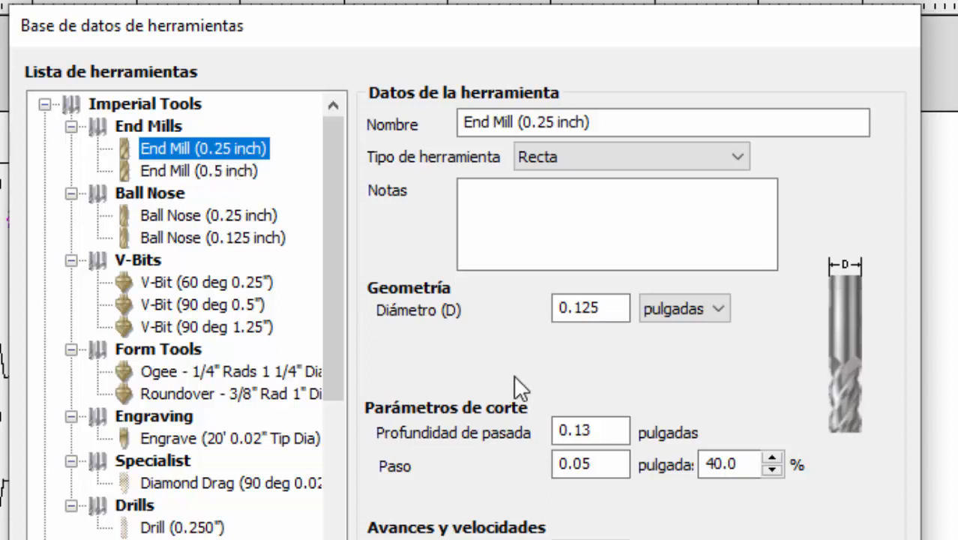
click(591, 313)
drag(618, 308, 552, 304)
click(608, 308)
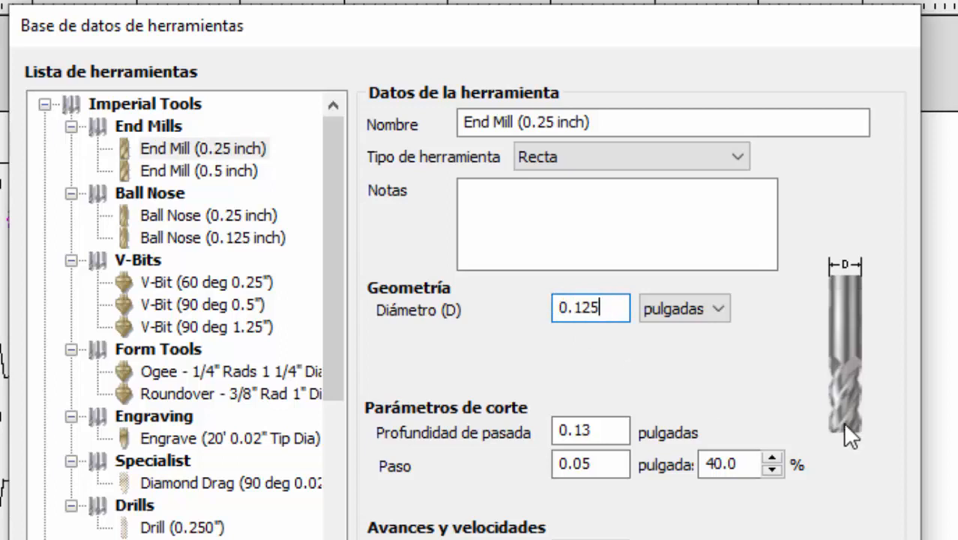
drag(604, 306, 552, 311)
click(611, 308)
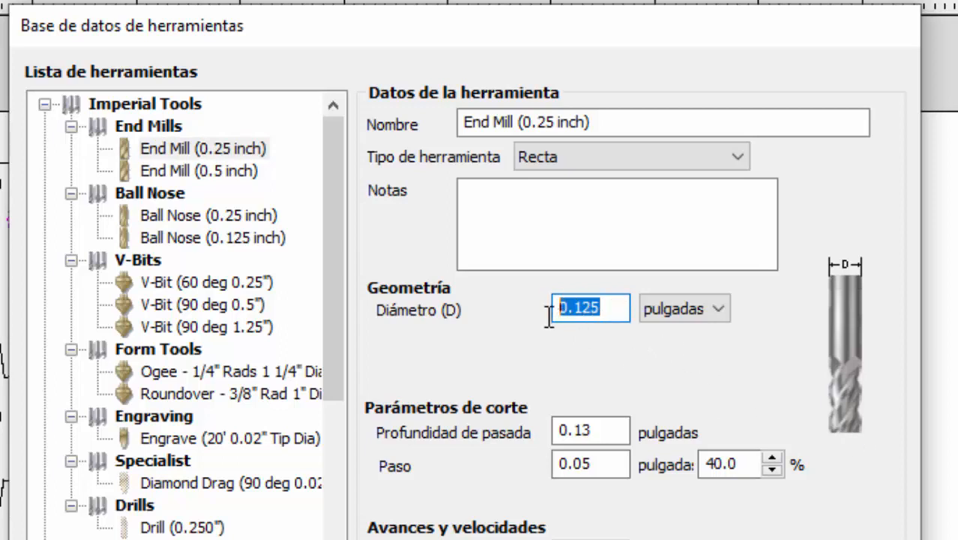
click(615, 310)
drag(614, 310, 554, 308)
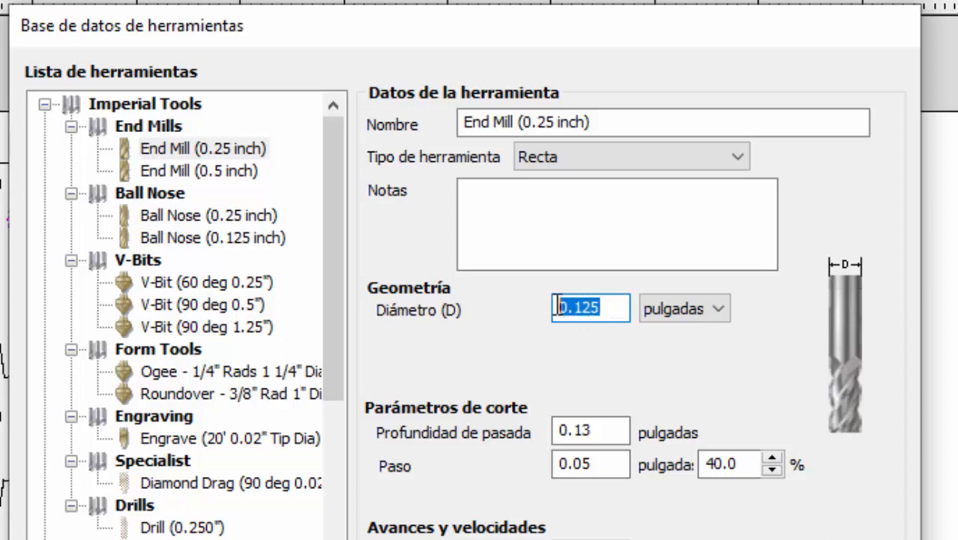
click(615, 309)
drag(614, 309, 555, 308)
click(612, 430)
drag(612, 430, 571, 430)
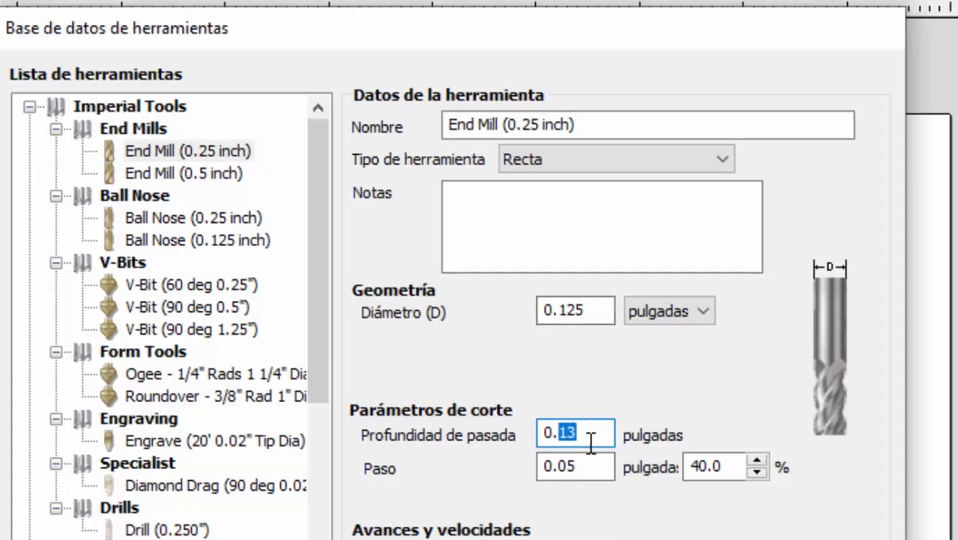
click(604, 436)
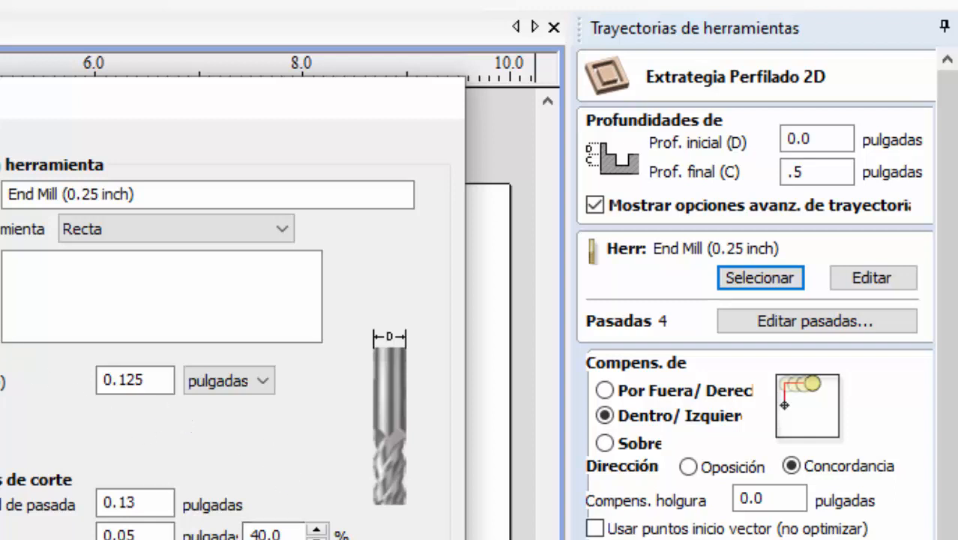
click(164, 380)
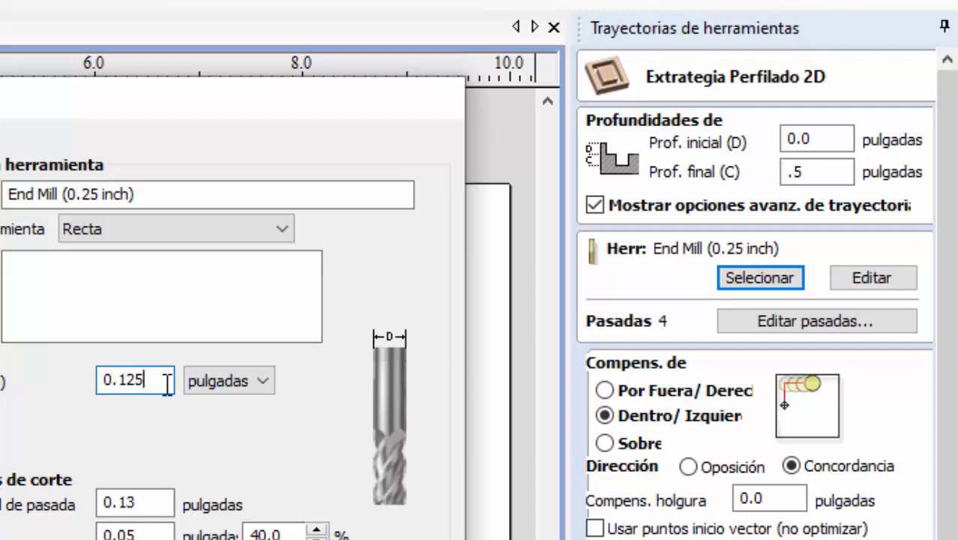
drag(165, 380, 103, 379)
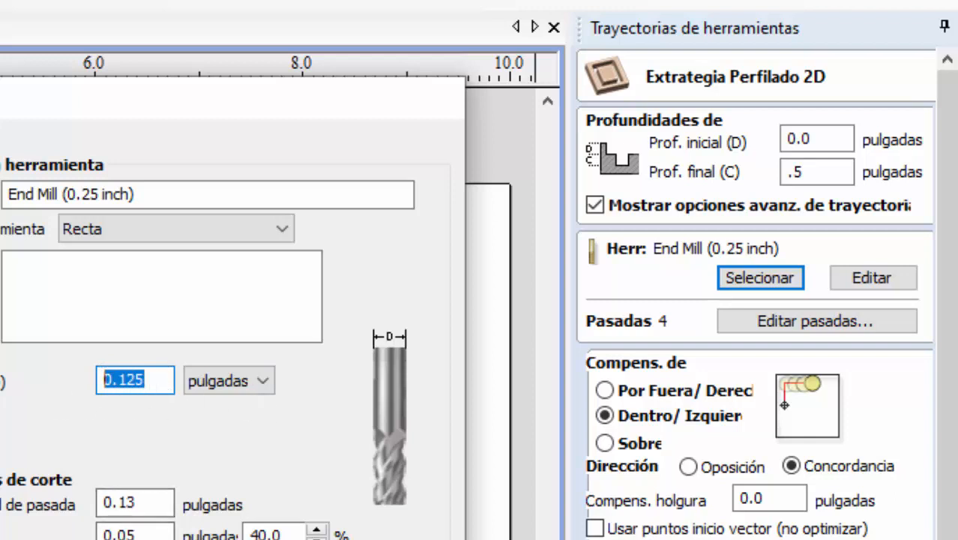
click(251, 538)
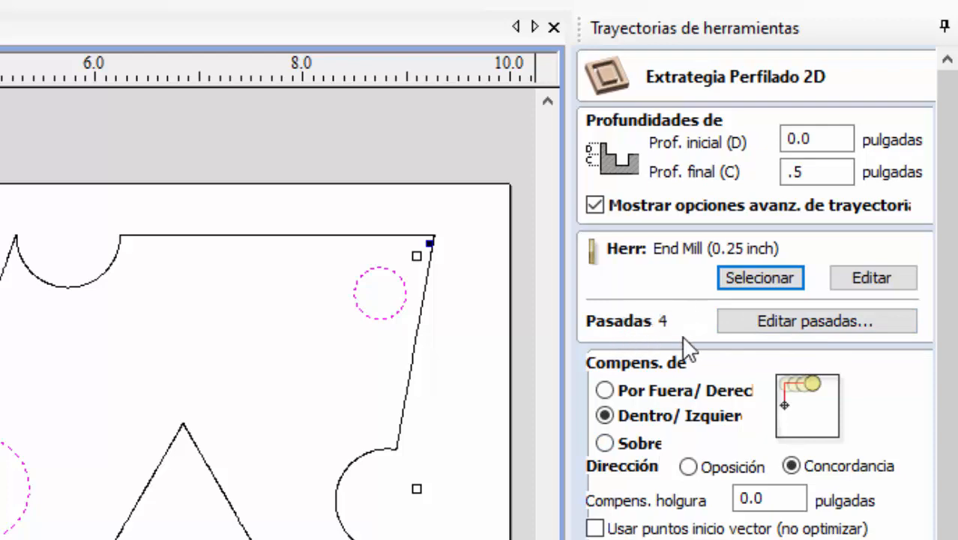
- Clear the intermediate pass depths and redefine the cut as three passes at 0.1667, 0.3333 and 0.5 inches
click(809, 319)
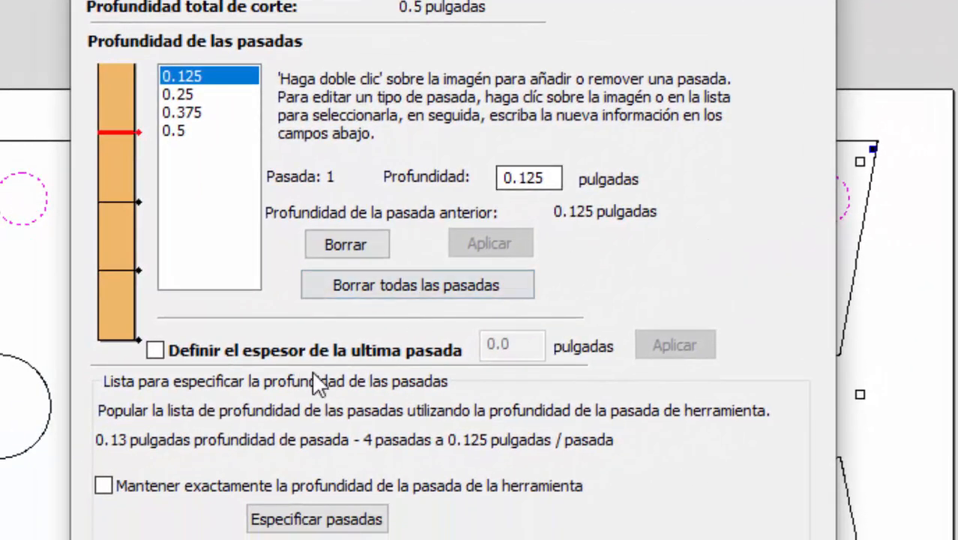
click(199, 111)
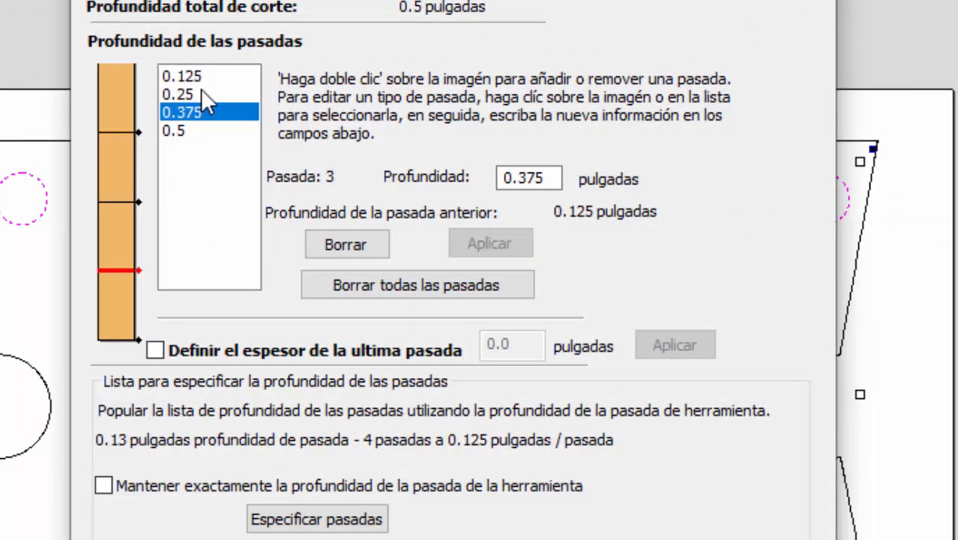
click(198, 75)
click(347, 241)
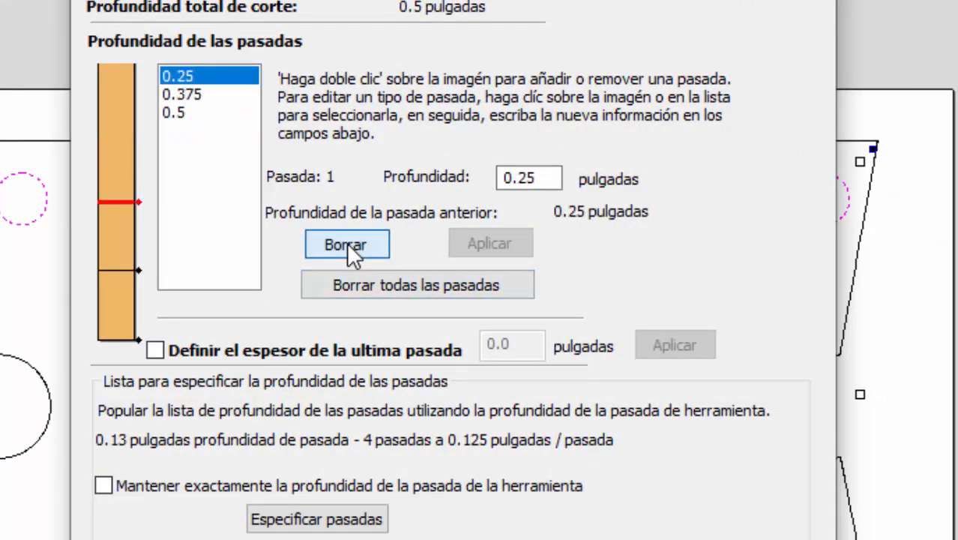
click(348, 241)
click(349, 237)
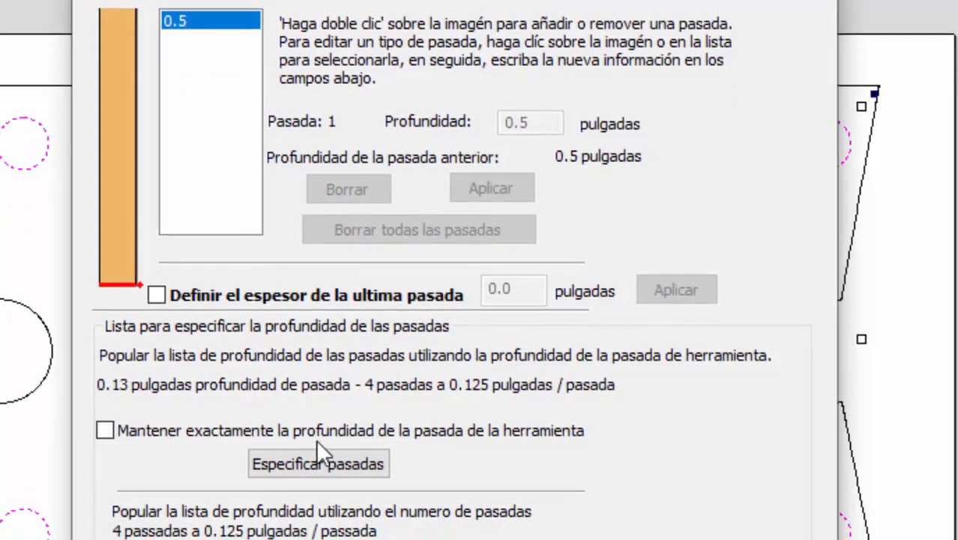
click(348, 472)
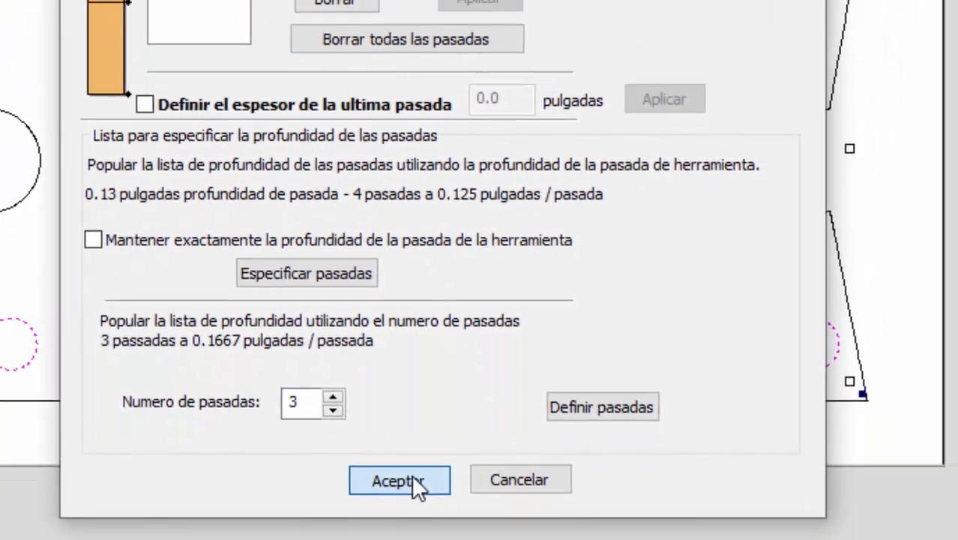
click(411, 474)
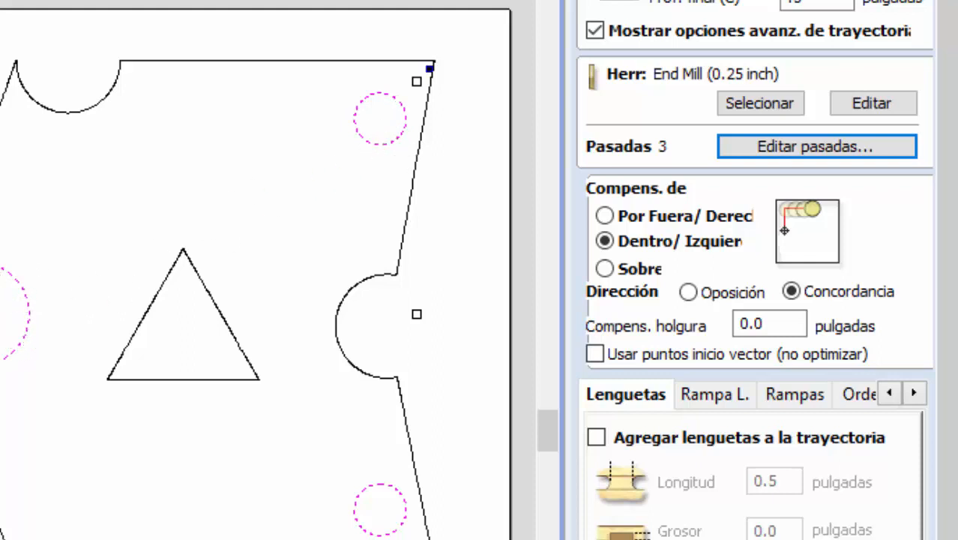
- Compare the outside, inside and on-vector compensation options and set the profile toolpath to cut inside the vectors (Dentro)
click(605, 216)
click(605, 240)
click(605, 268)
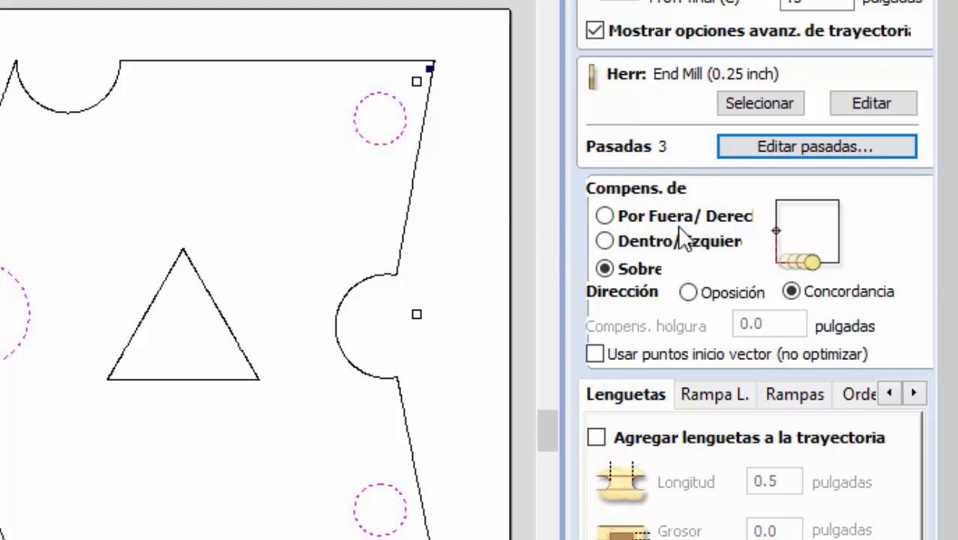
click(609, 238)
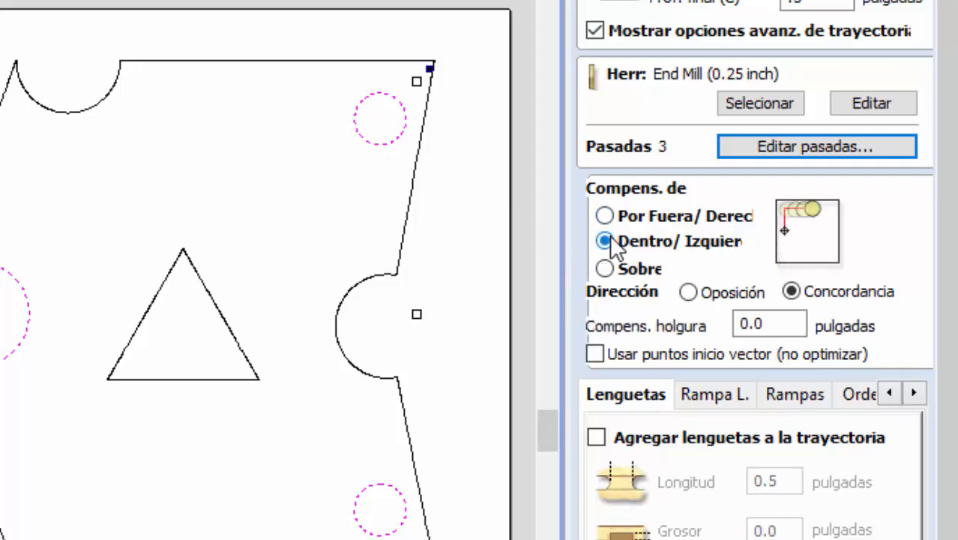
- Name the inside profile toolpath for the five circles "agujeros" and calculate it
scroll(671, 270, down, 3)
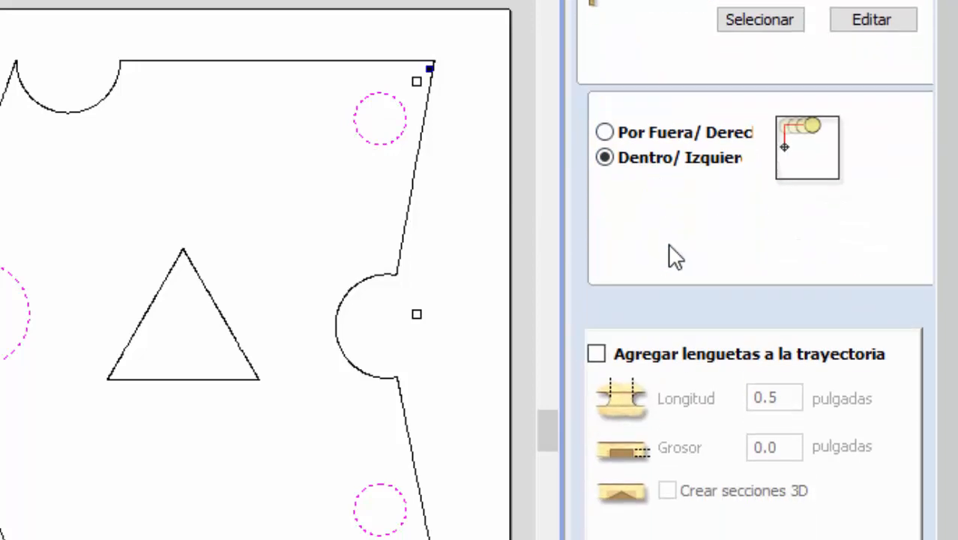
scroll(686, 276, down, 1)
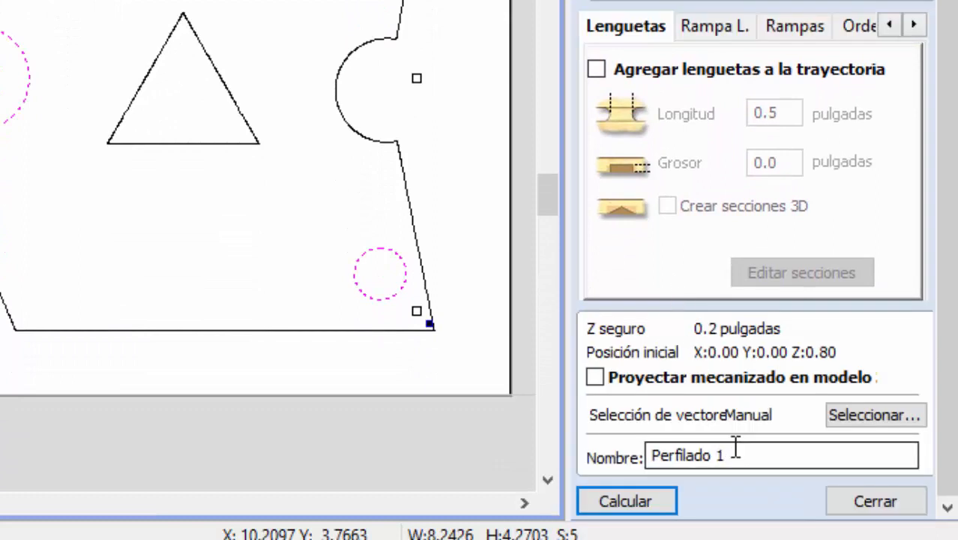
click(735, 450)
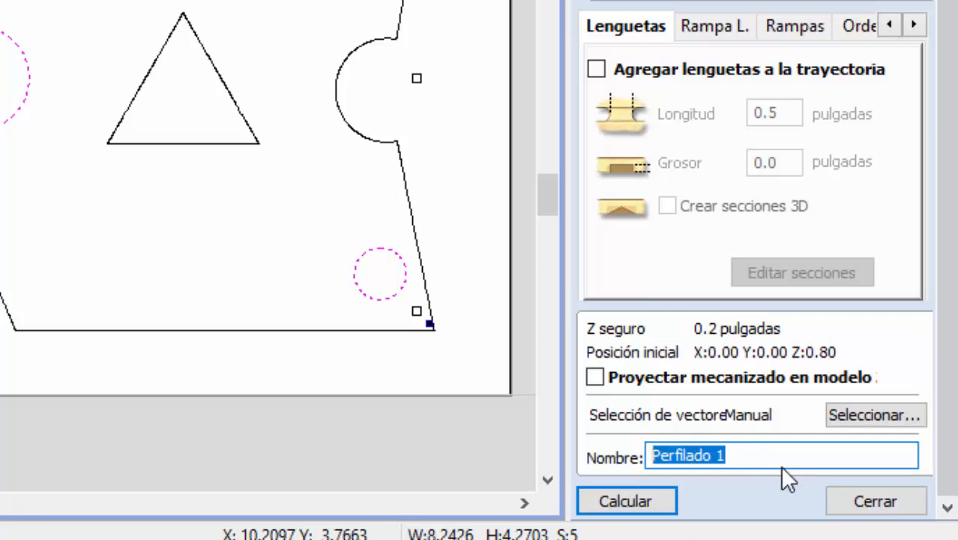
text(ag)
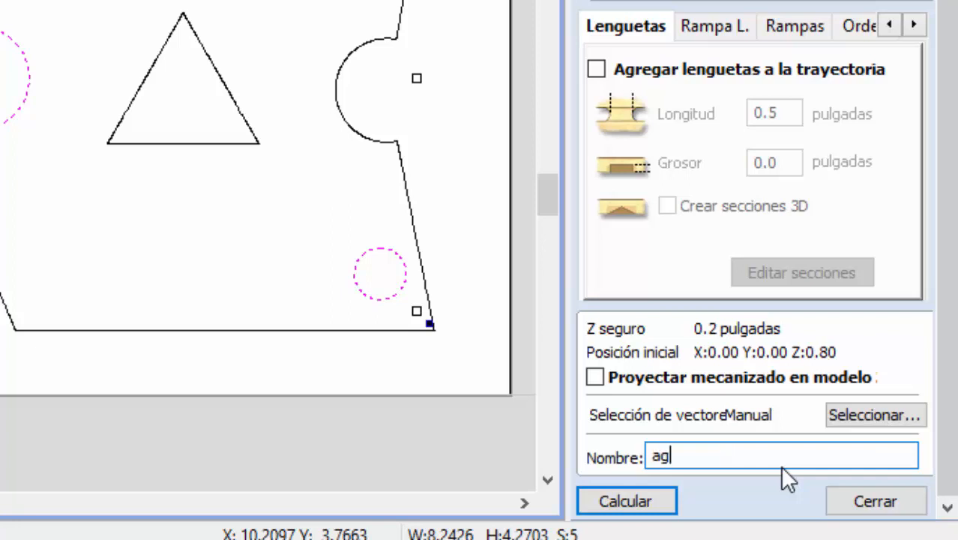
text(ujeros)
click(640, 499)
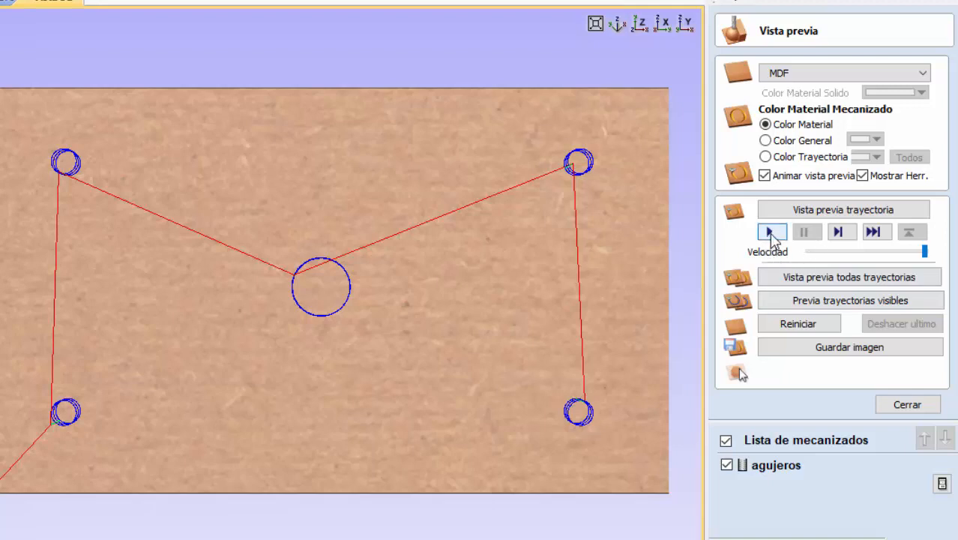
- Simulate the agujeros toolpath, replay it from a reset preview at a slower speed, and inspect the cut holes from an angle
click(770, 232)
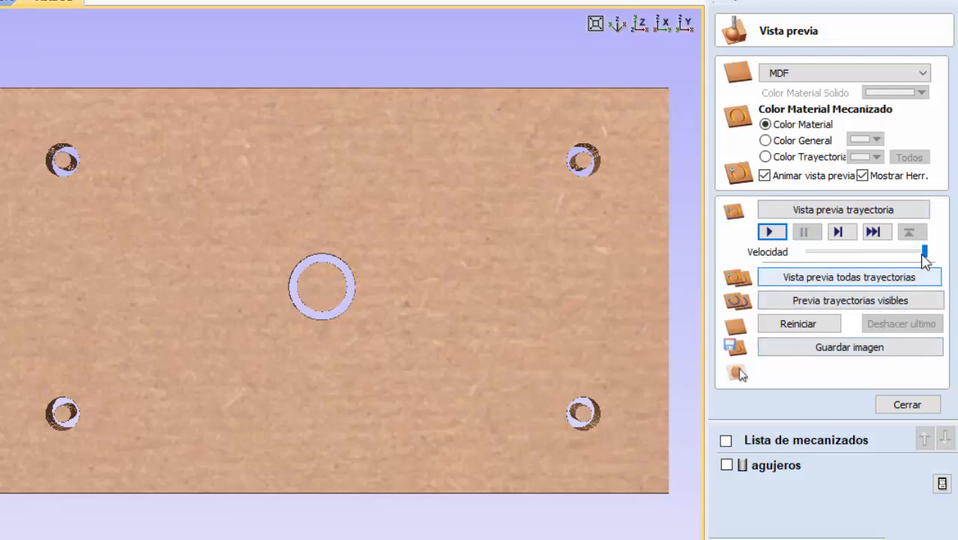
drag(924, 252, 871, 253)
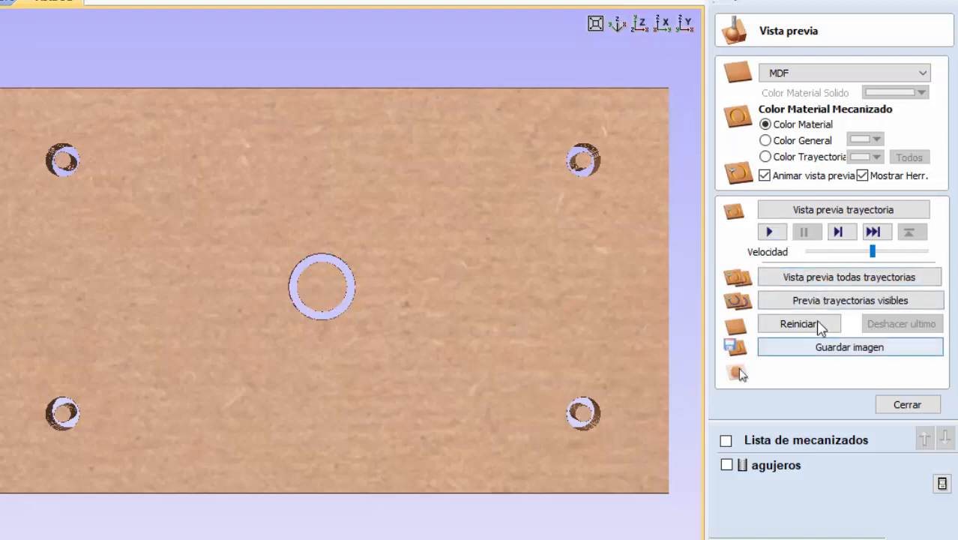
click(811, 325)
click(772, 232)
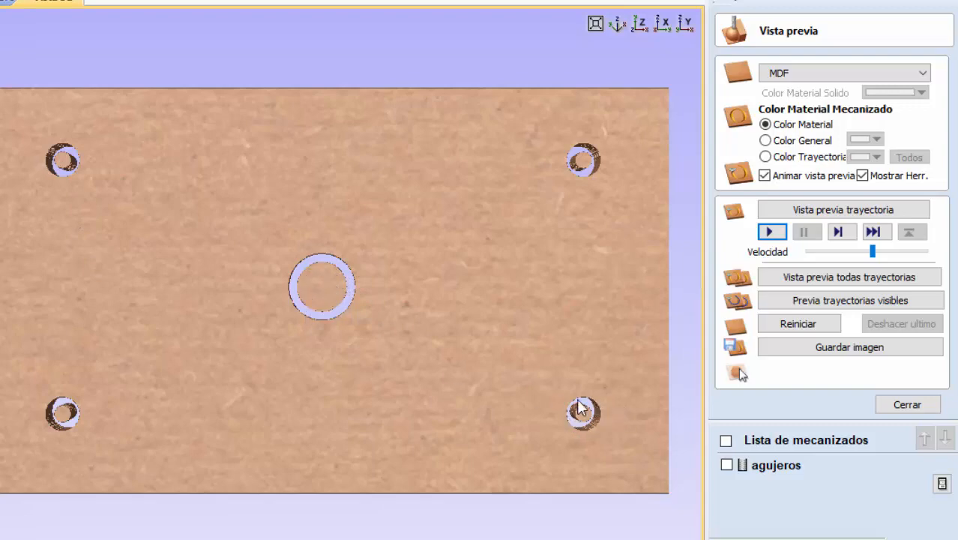
drag(344, 391, 376, 240)
drag(356, 408, 271, 363)
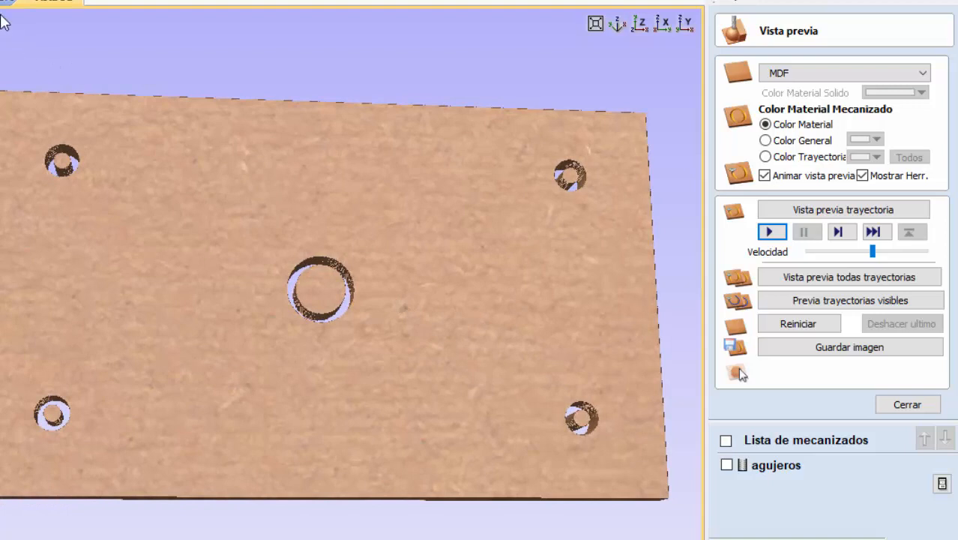
- Return to the 2D view, select both triangles and close the toolpath preview
click(4, 3)
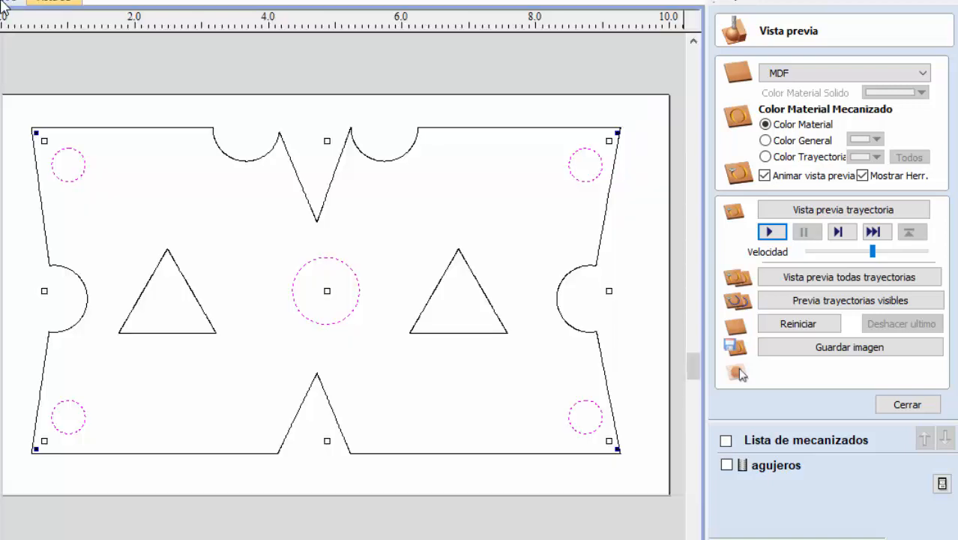
click(194, 304)
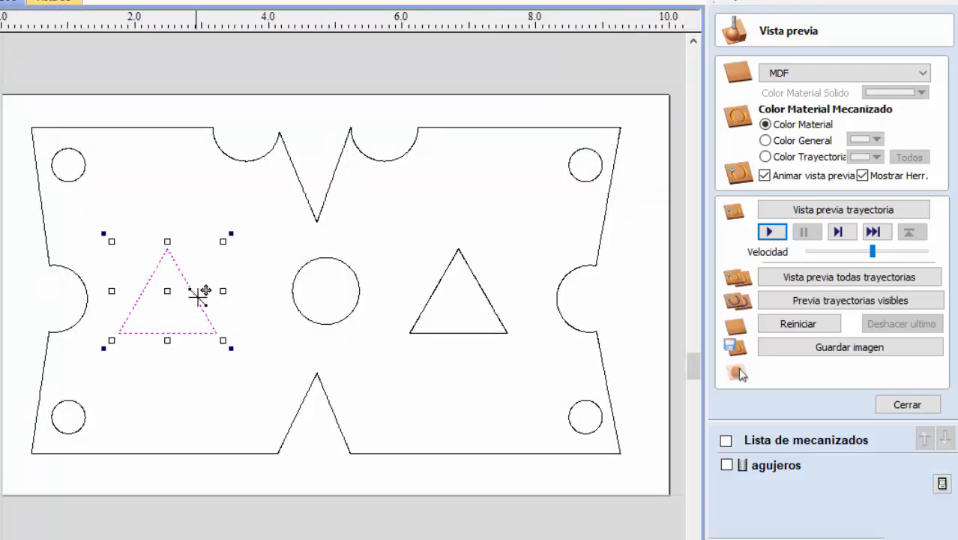
shift+click(438, 294)
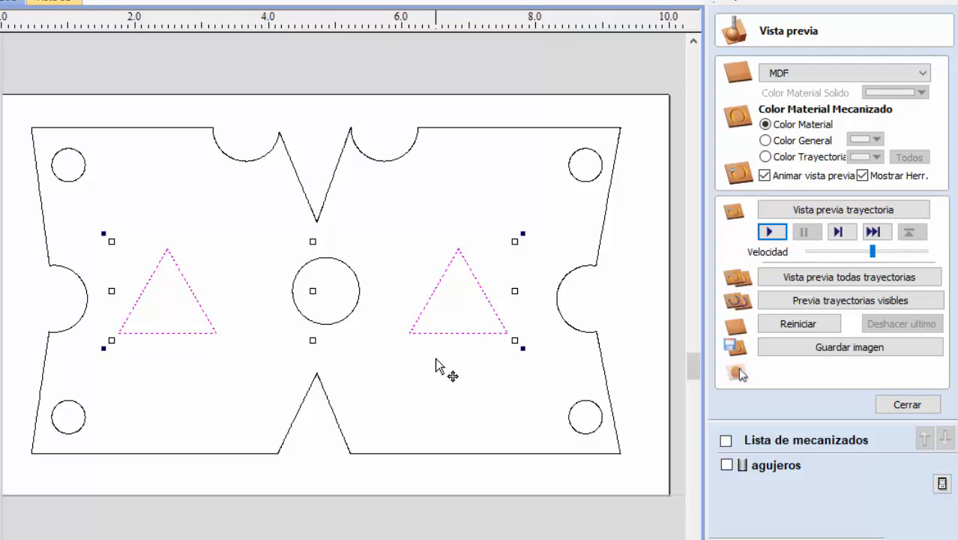
click(910, 407)
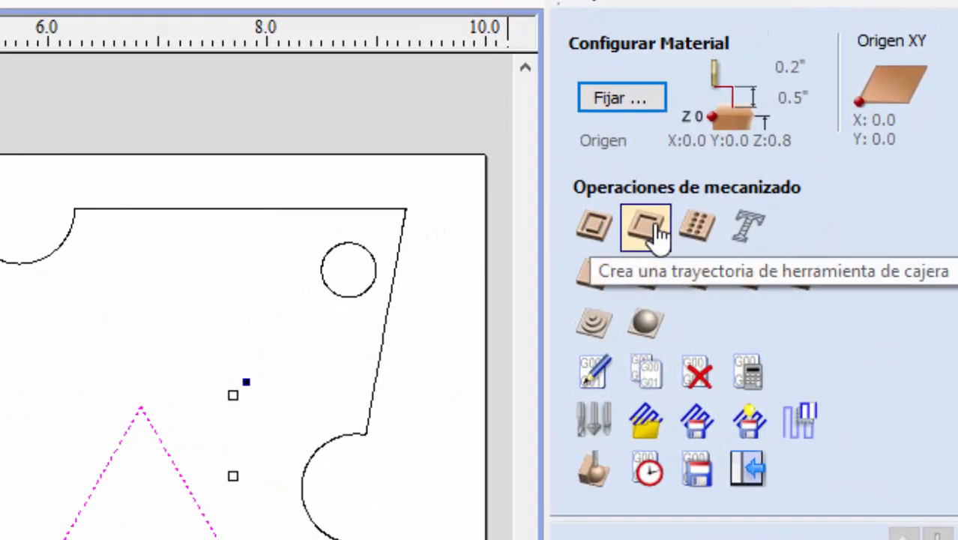
- Start a pocket toolpath for the triangles and set its final depth to .25 inches
click(657, 231)
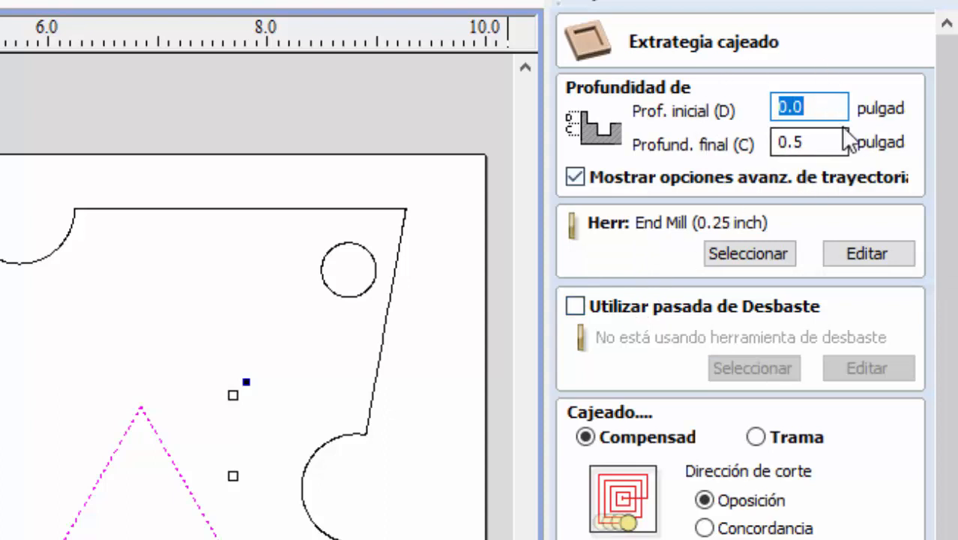
click(819, 107)
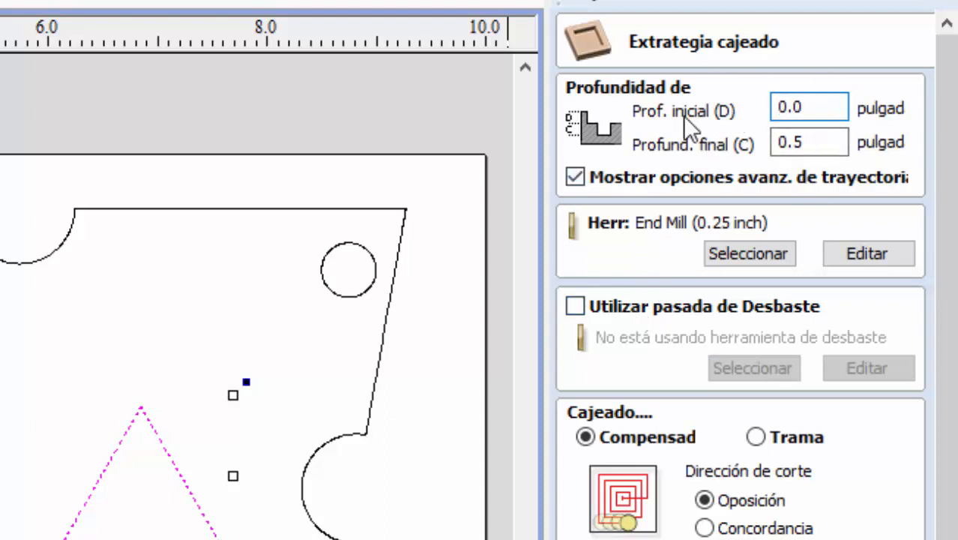
click(819, 146)
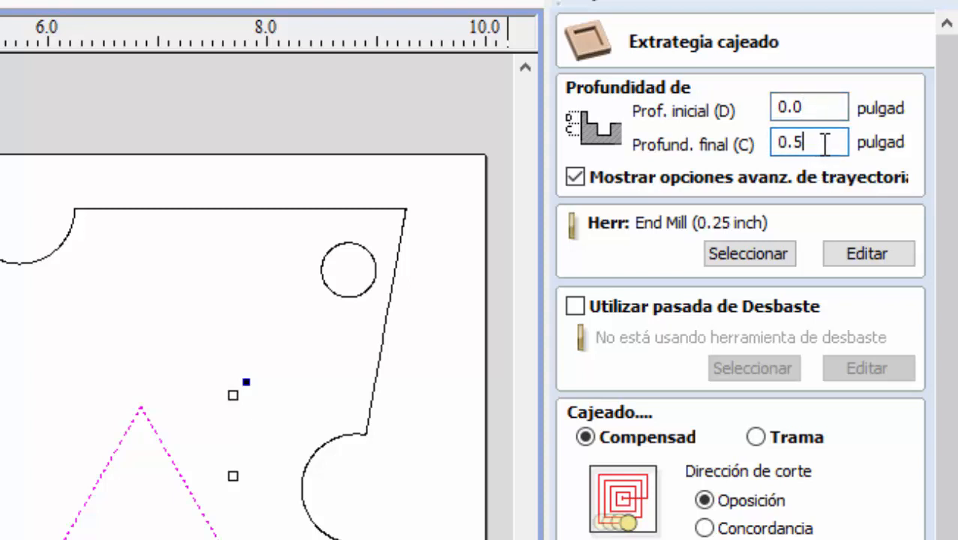
drag(823, 144, 770, 142)
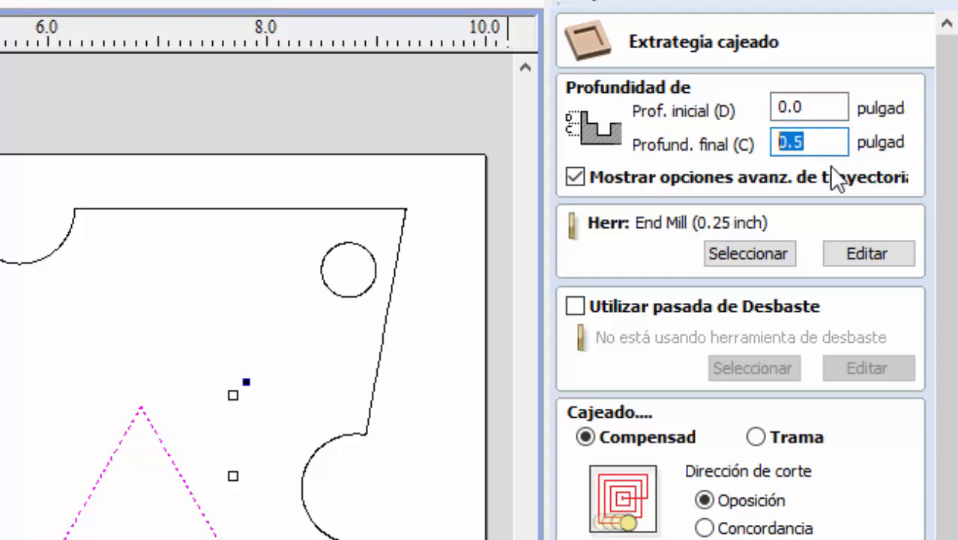
text(.25)
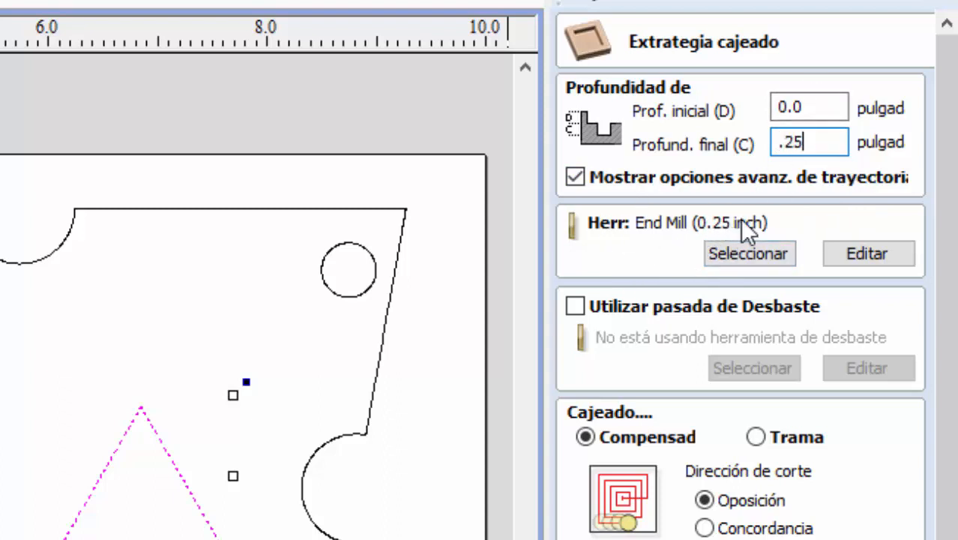
- Compare the end mills' diameters in the tool database and keep End Mill (0.25 inch) as the pocket's cutter
click(750, 255)
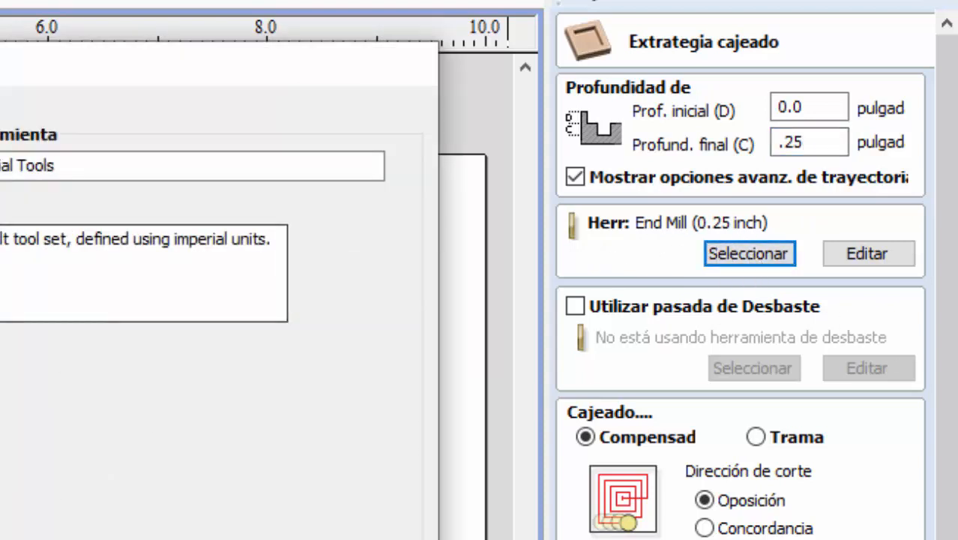
click(233, 178)
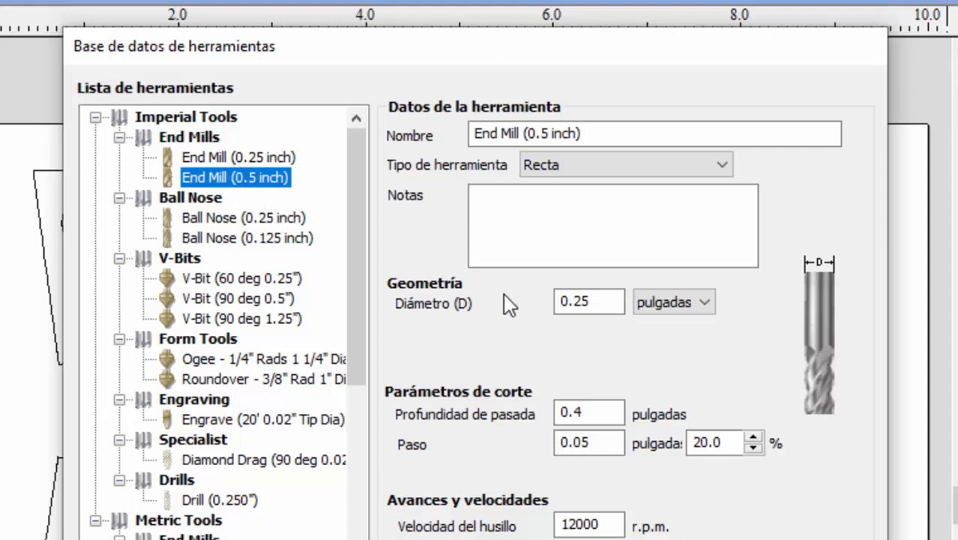
drag(594, 308, 547, 298)
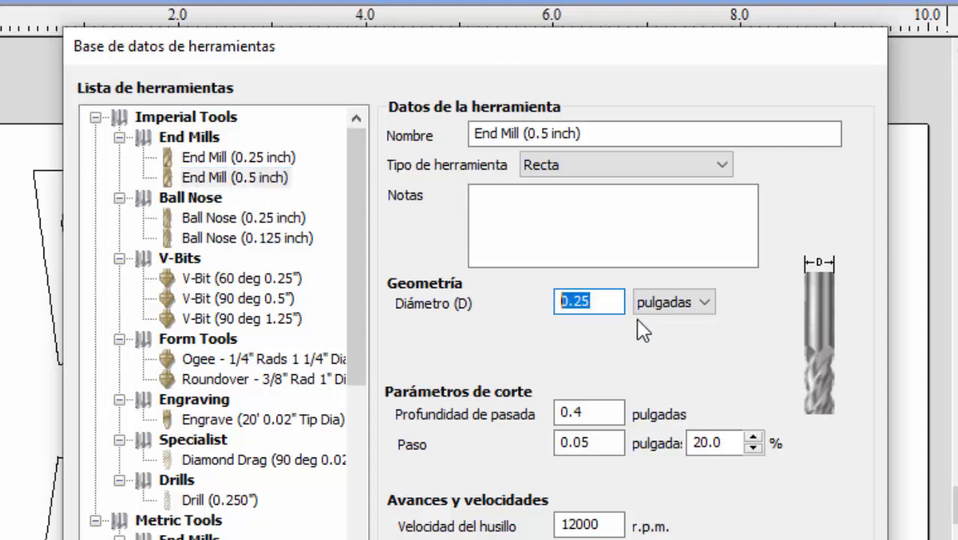
click(579, 307)
click(255, 159)
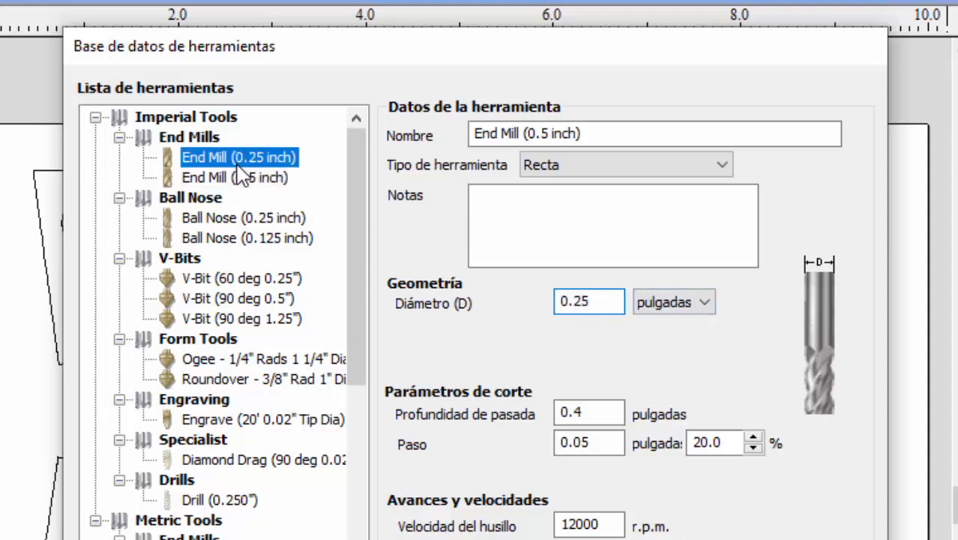
click(568, 302)
double_click(568, 302)
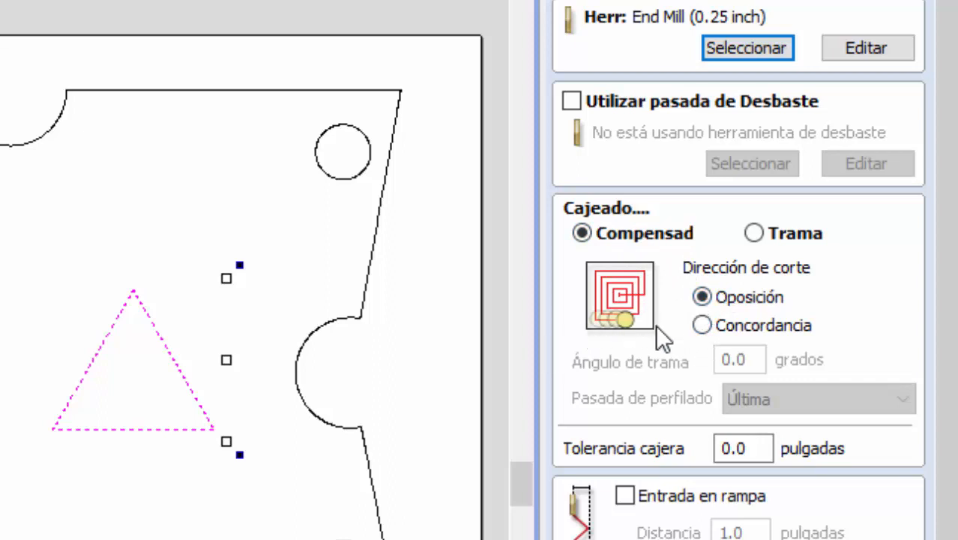
- Compare both cut directions for the offset and raster (Trama) strategies, and set the pocket to offset (Compensad) with Concordancia direction
click(702, 325)
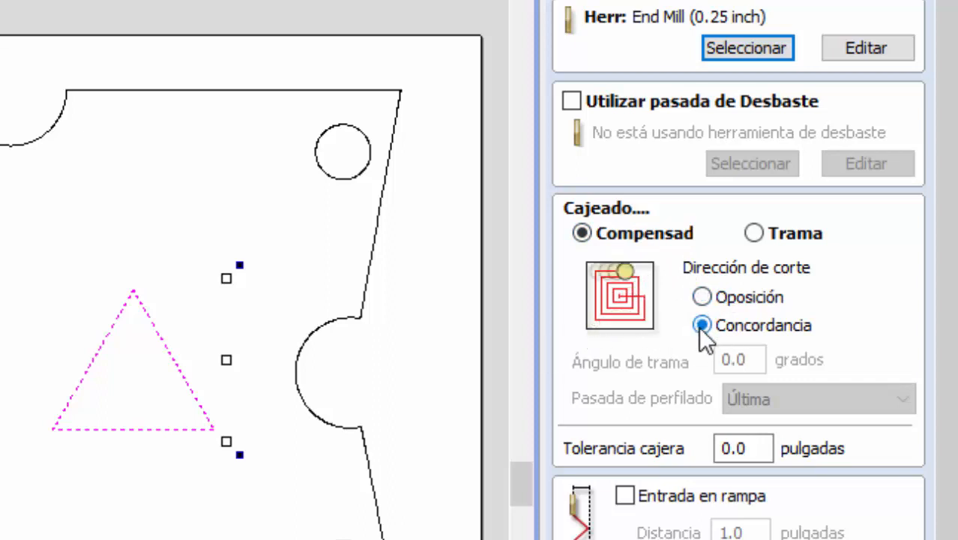
click(702, 297)
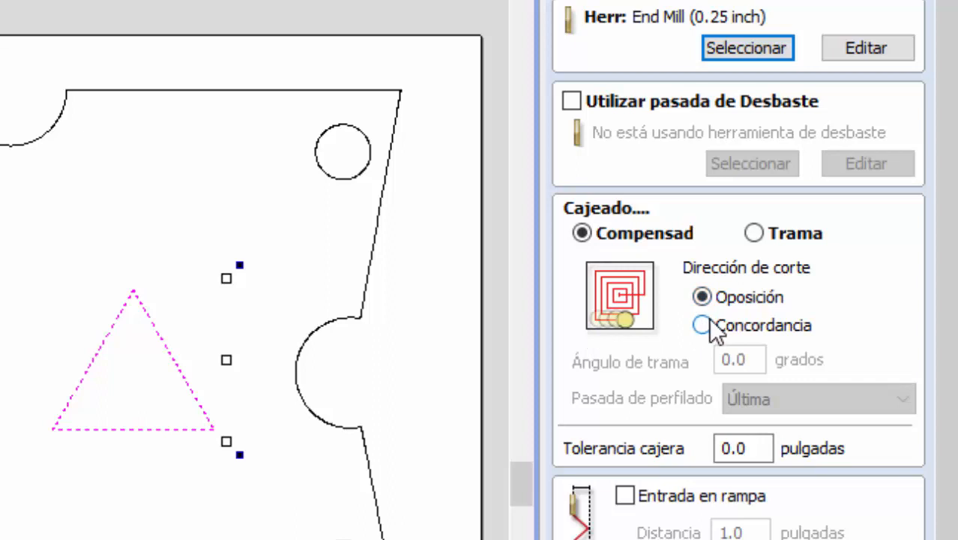
click(701, 325)
click(703, 298)
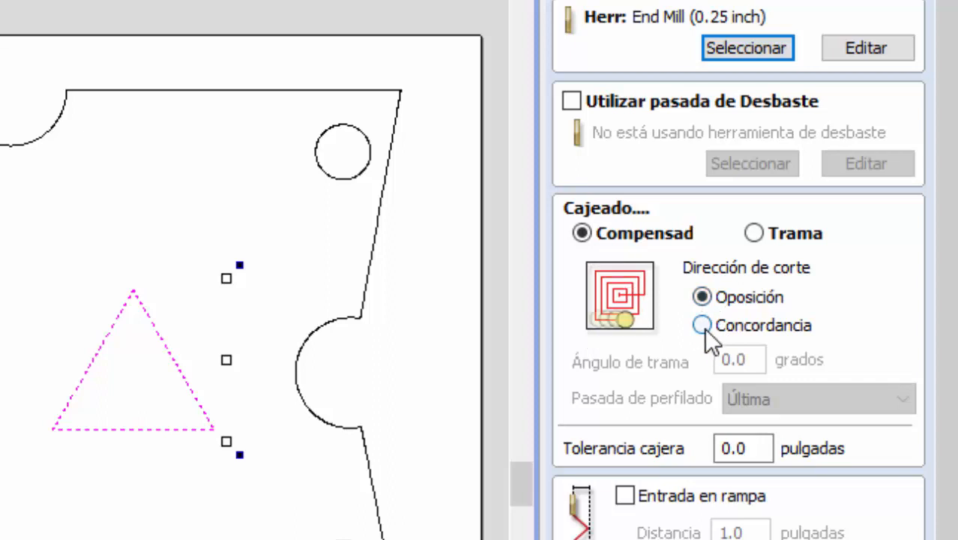
click(702, 325)
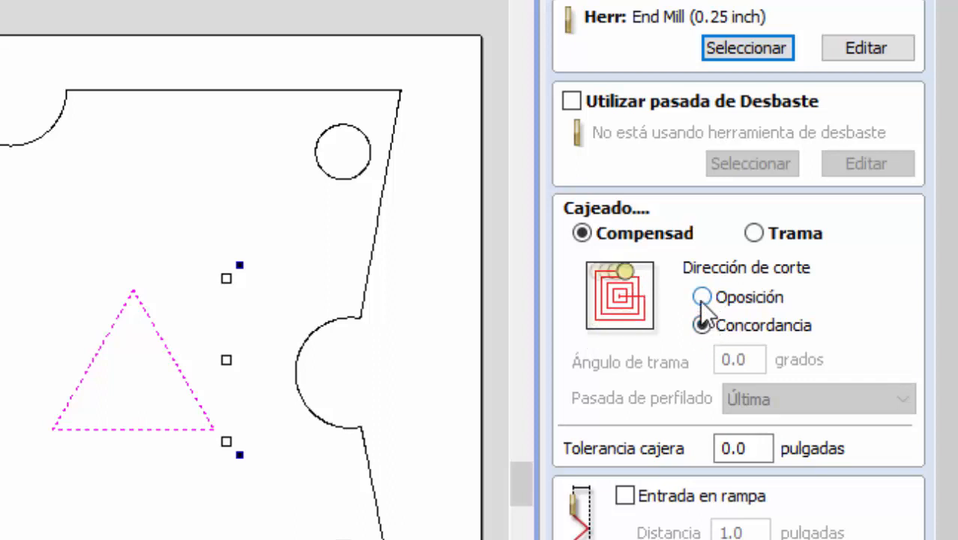
click(702, 298)
click(701, 325)
click(703, 297)
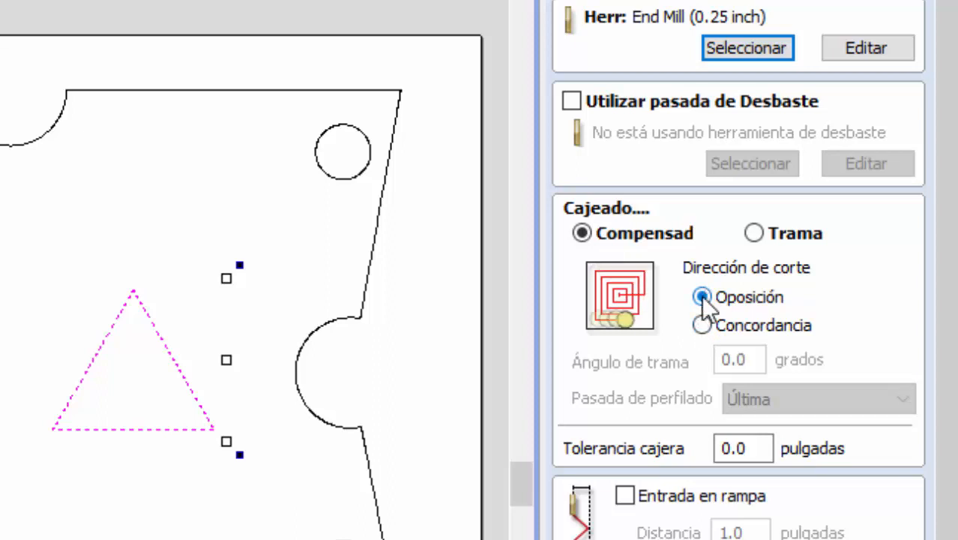
click(701, 325)
click(757, 234)
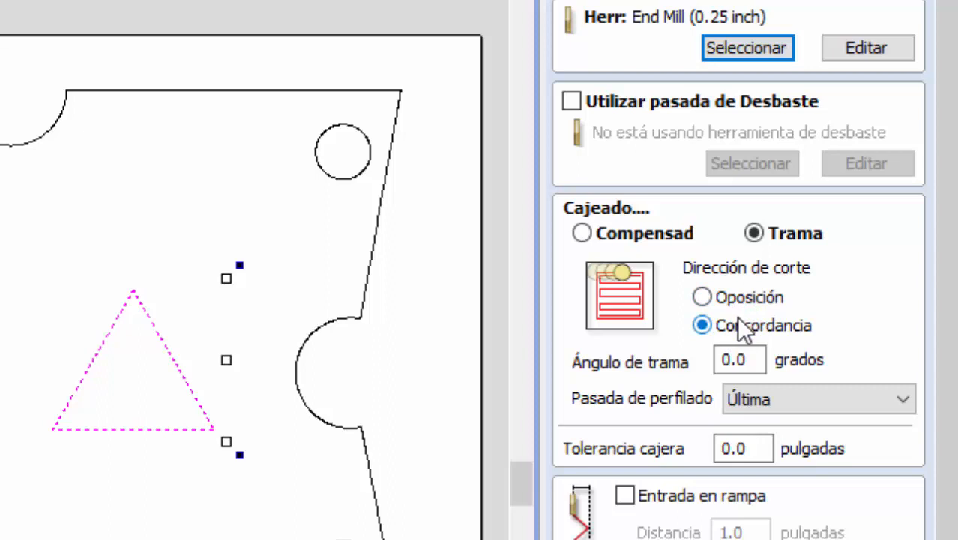
click(702, 298)
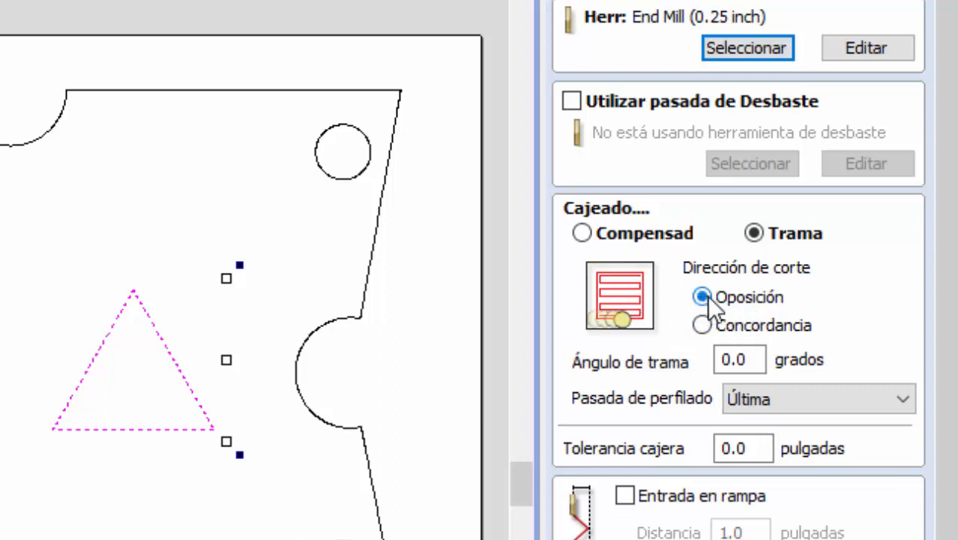
click(703, 327)
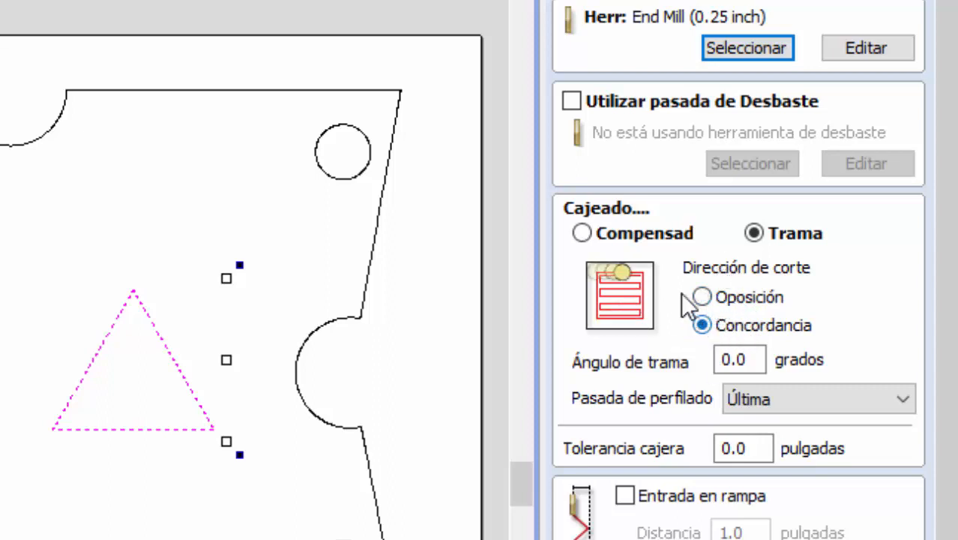
click(606, 236)
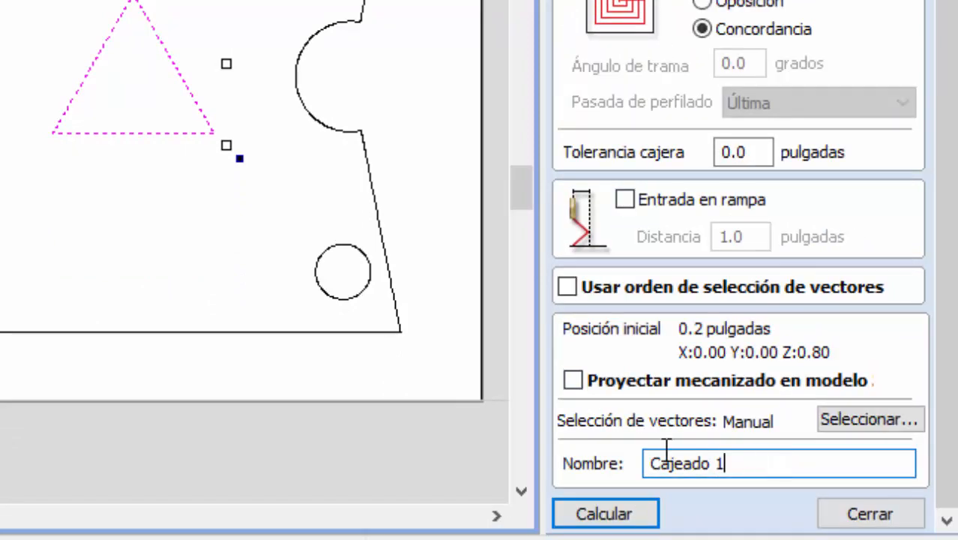
- Name the pocket toolpath "triangulos" and calculate it
drag(651, 462, 768, 463)
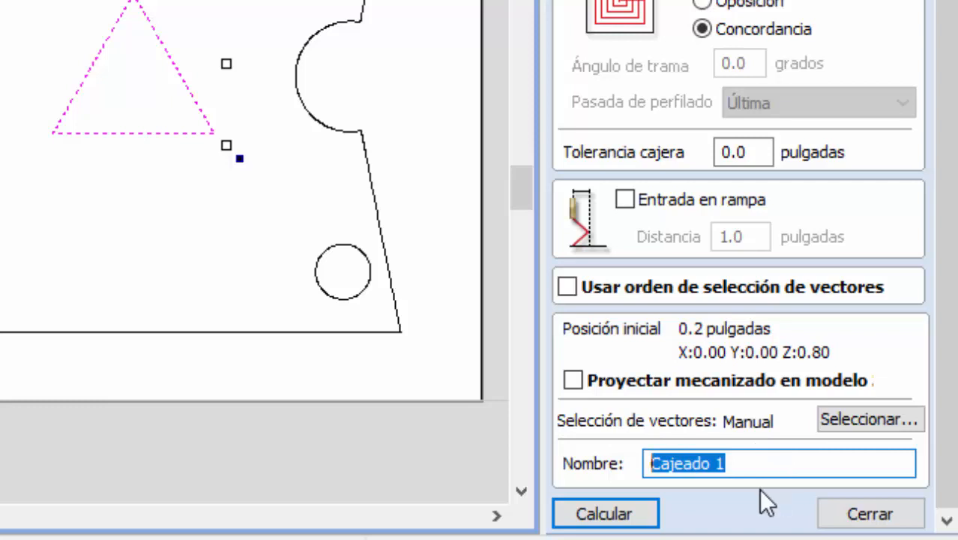
text(tri)
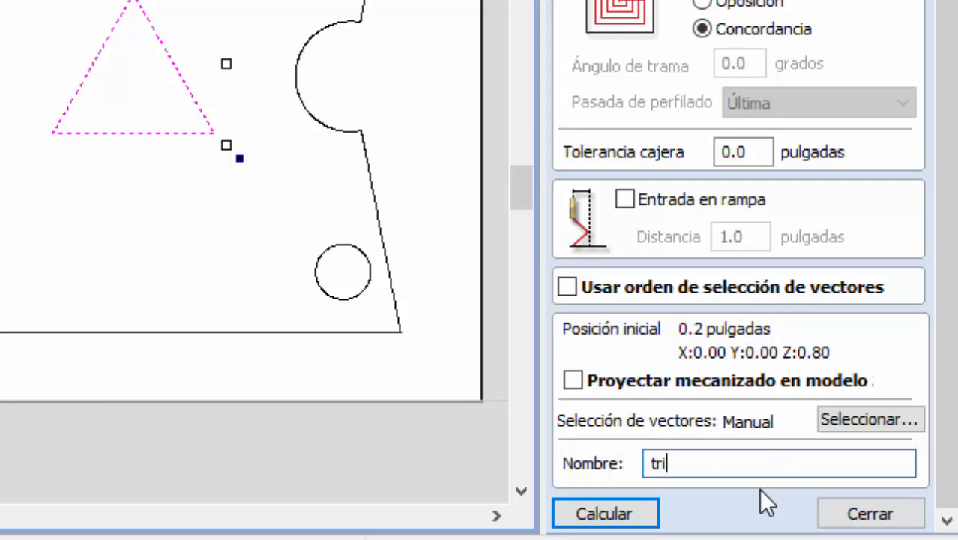
text(angulos)
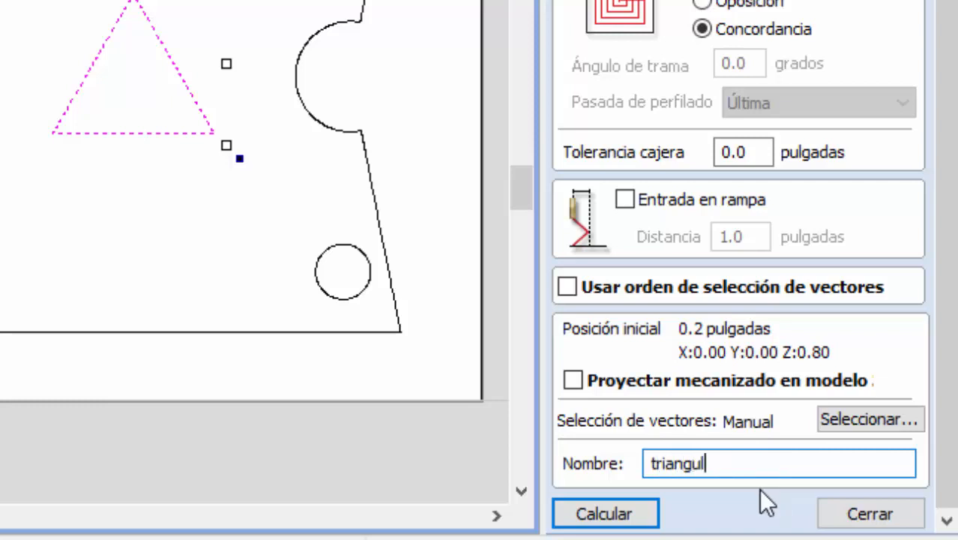
click(627, 515)
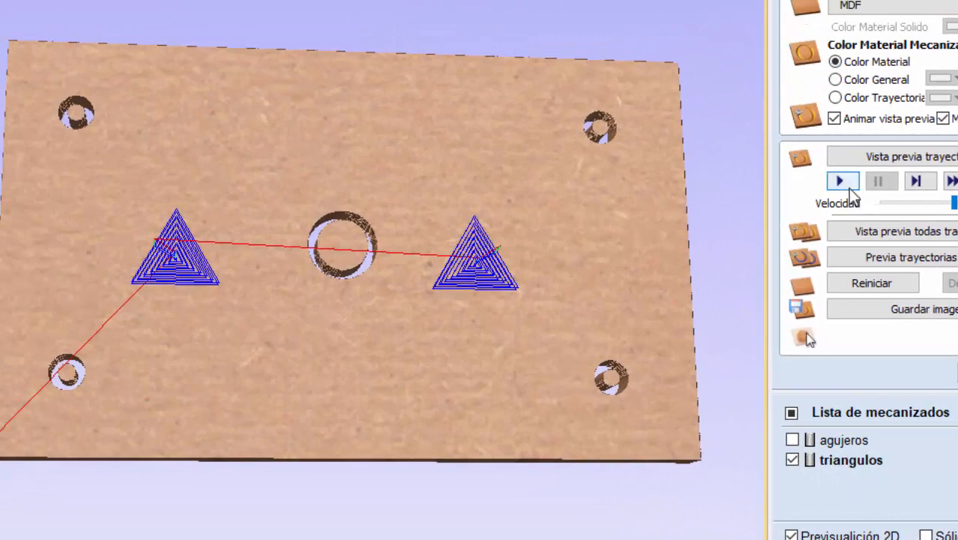
- Run the machining preview of the triangle pockets and inspect the cut board from several angles
click(842, 182)
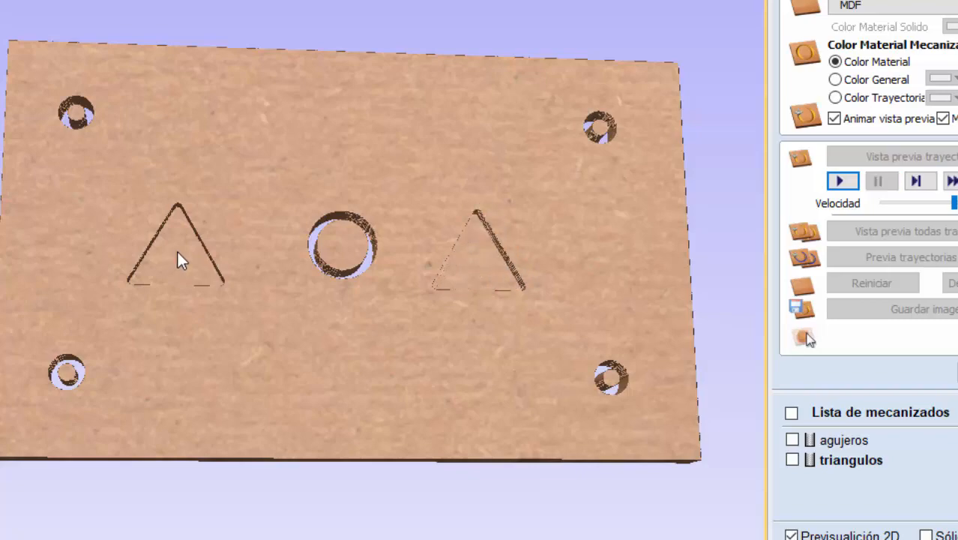
drag(228, 335, 407, 290)
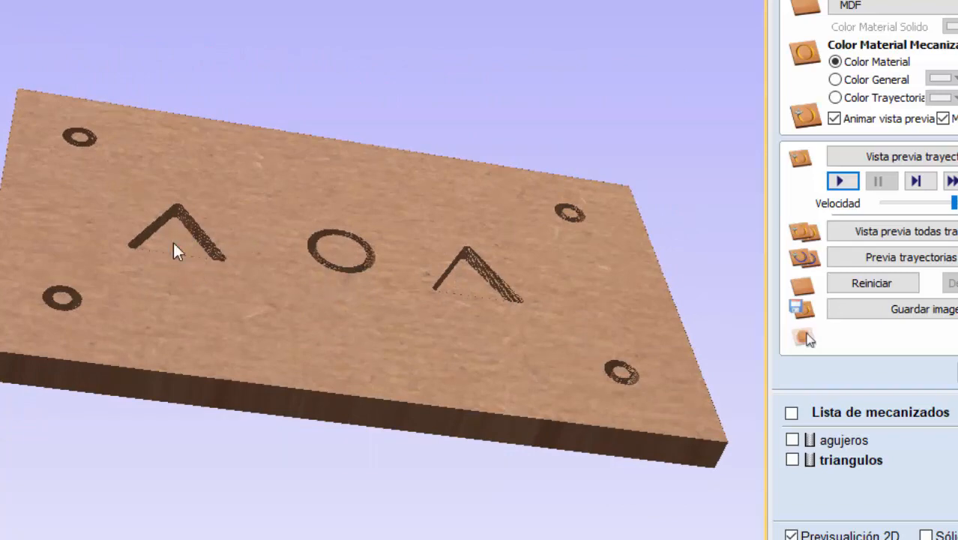
drag(408, 267, 270, 282)
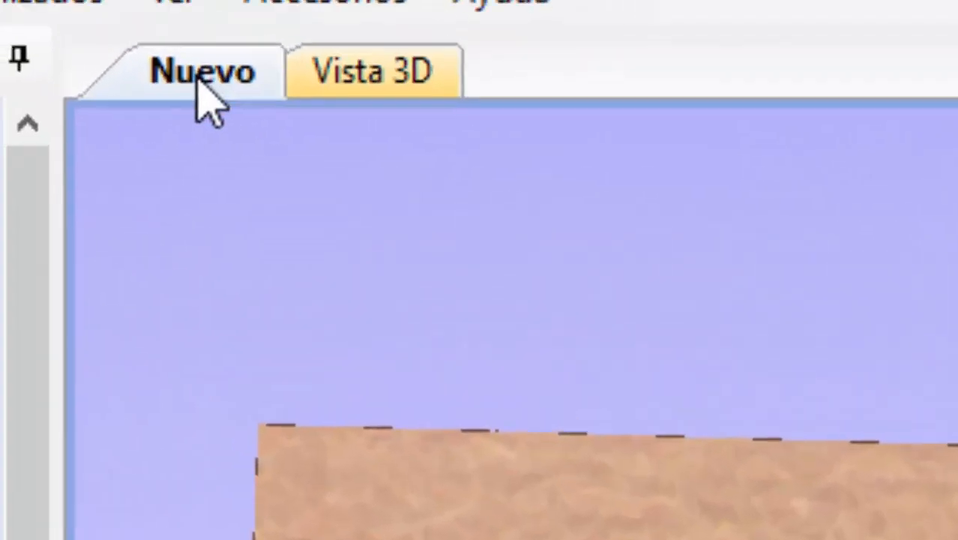
- Select the plate's outer outline in the 2D view and start a 2D profile toolpath for it, keeping depths of 0.0 to 0.5 inches
click(204, 71)
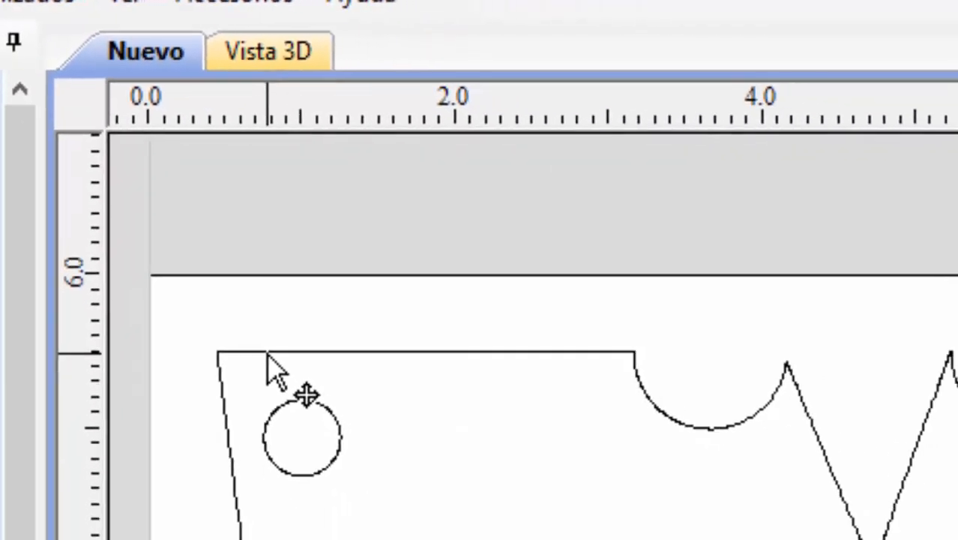
click(267, 352)
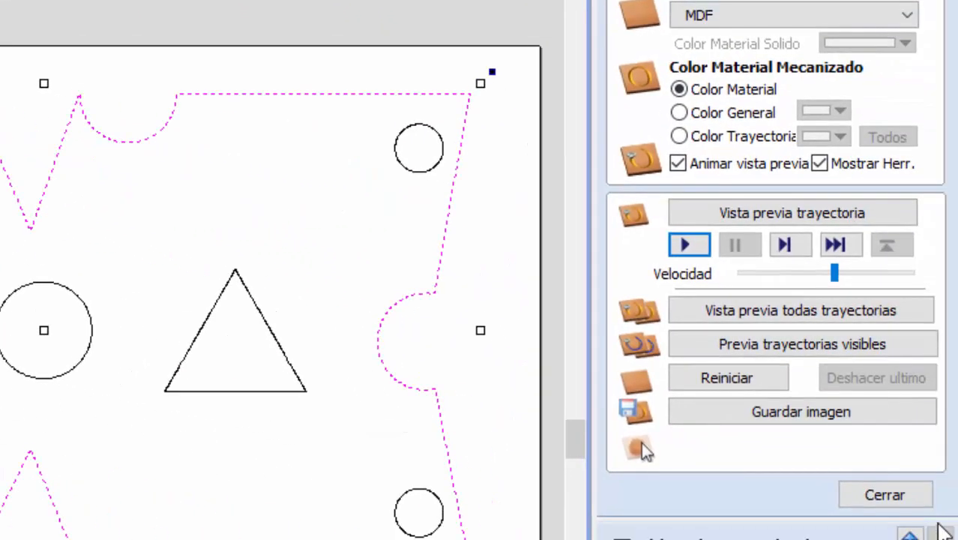
click(892, 496)
click(622, 254)
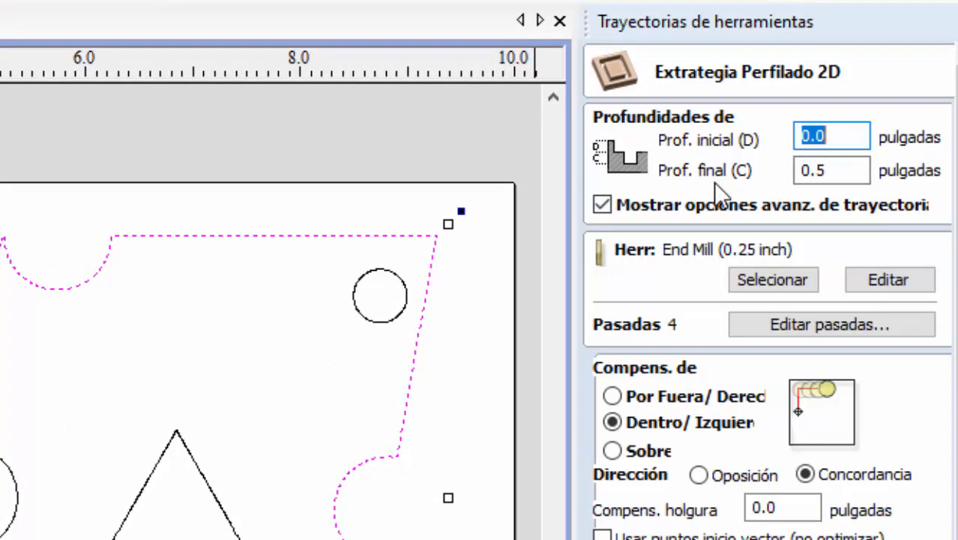
click(845, 138)
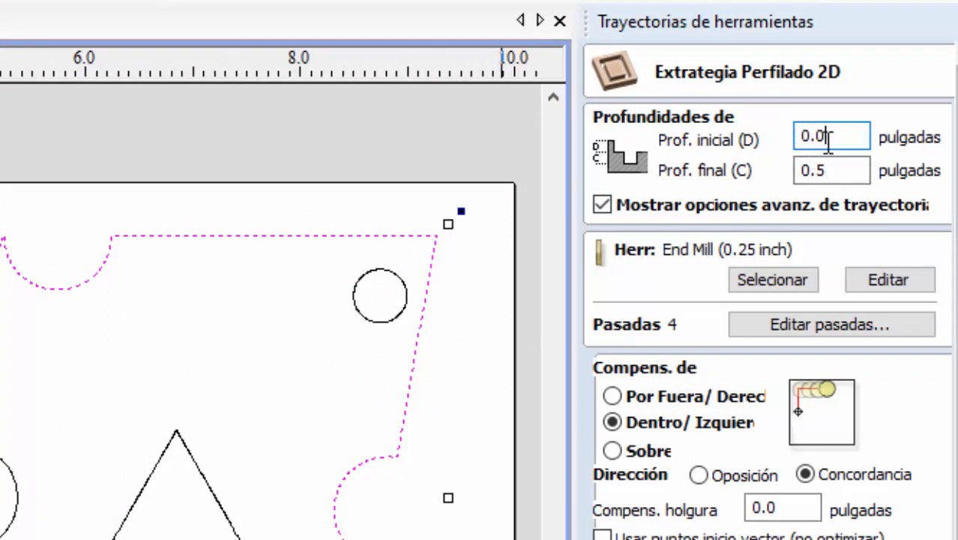
click(838, 169)
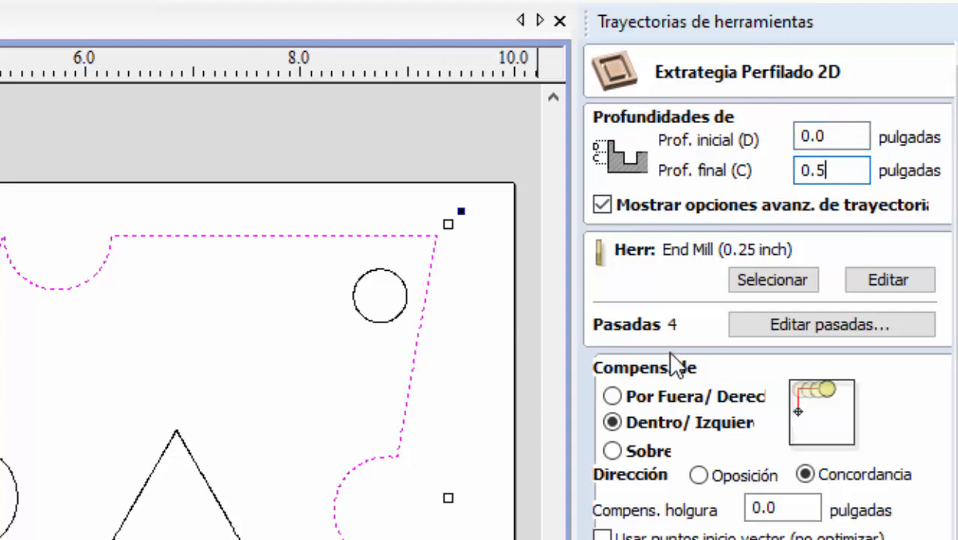
- Choose End Mill (0.25 inch) as the profile's cutter and set the compensation to the outside (Por Fuera)
click(772, 283)
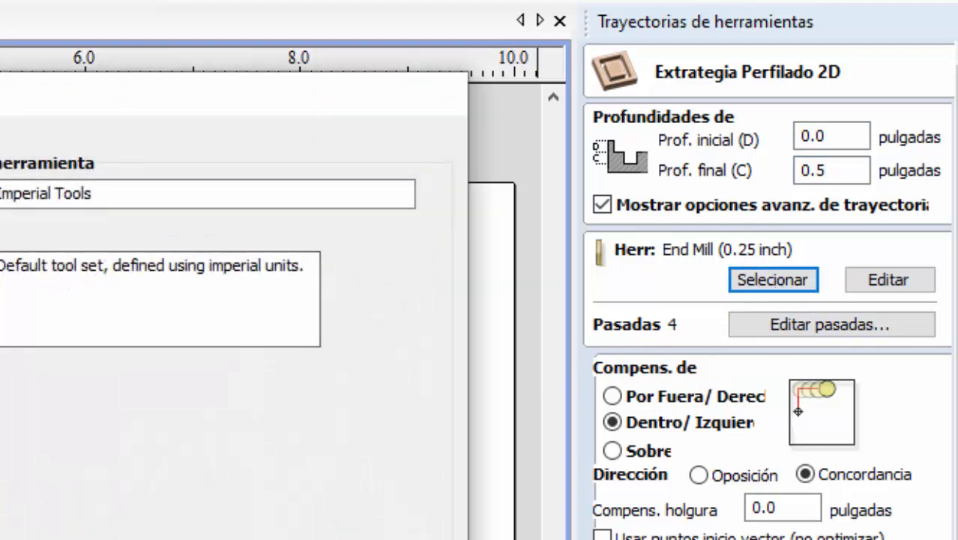
click(0, 262)
click(112, 386)
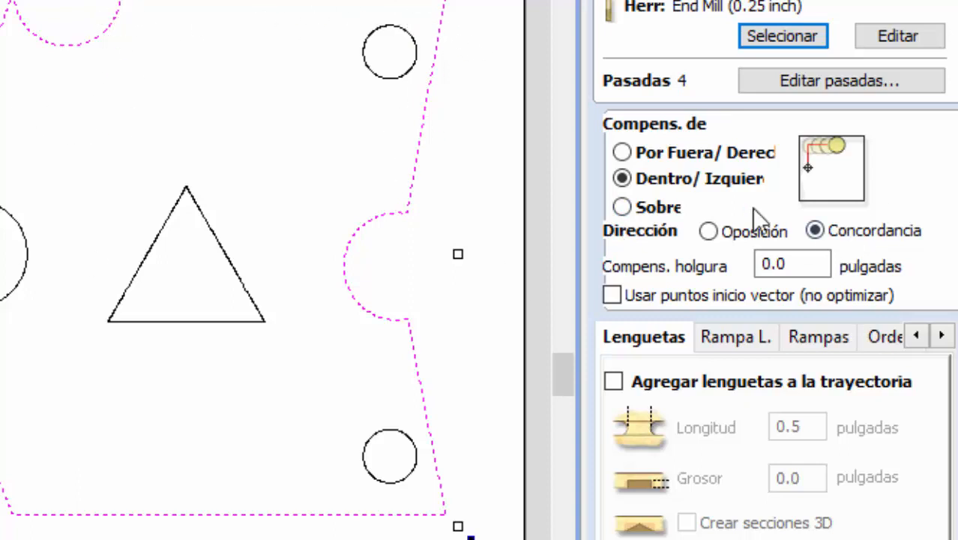
click(623, 152)
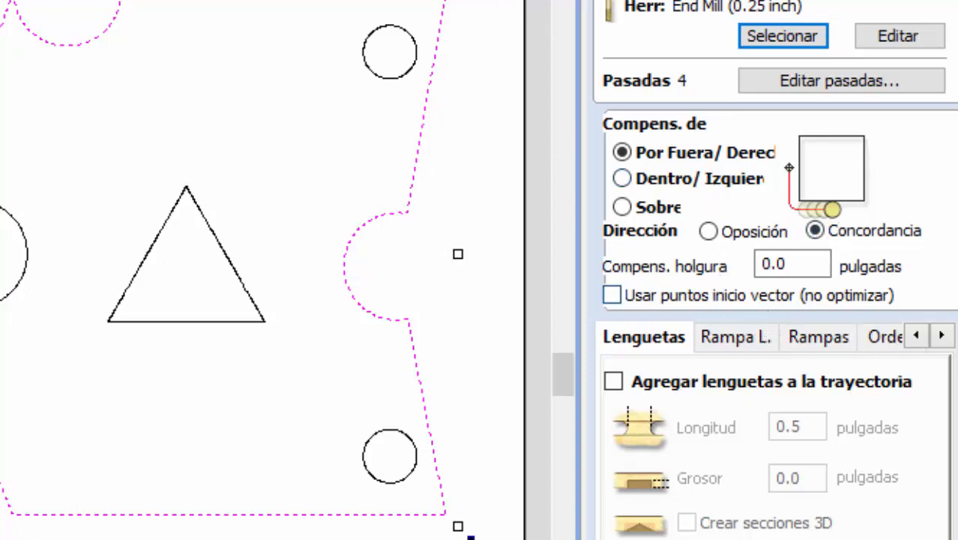
- Add tabs (lenguetas) to the profile toolpath with a thickness of .10 inches
scroll(609, 407, down, 3)
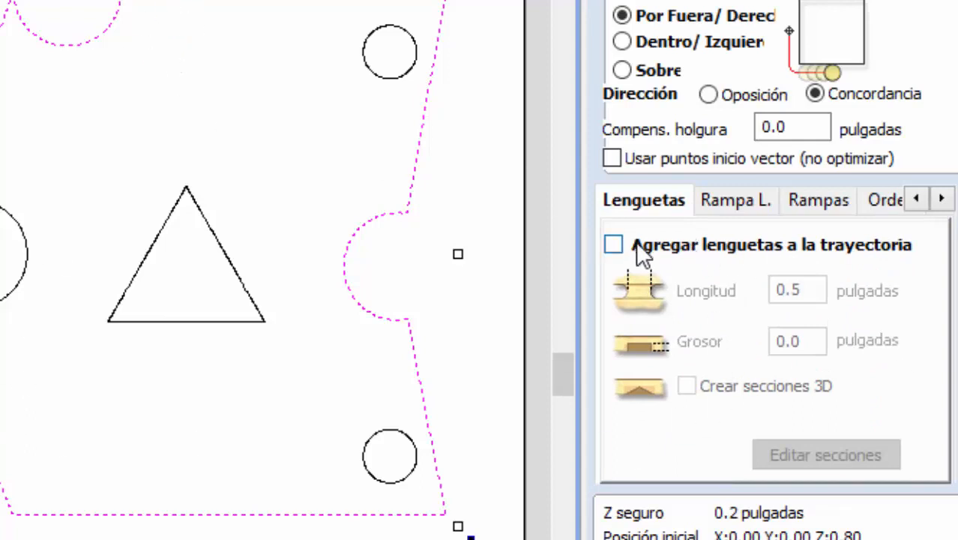
click(615, 247)
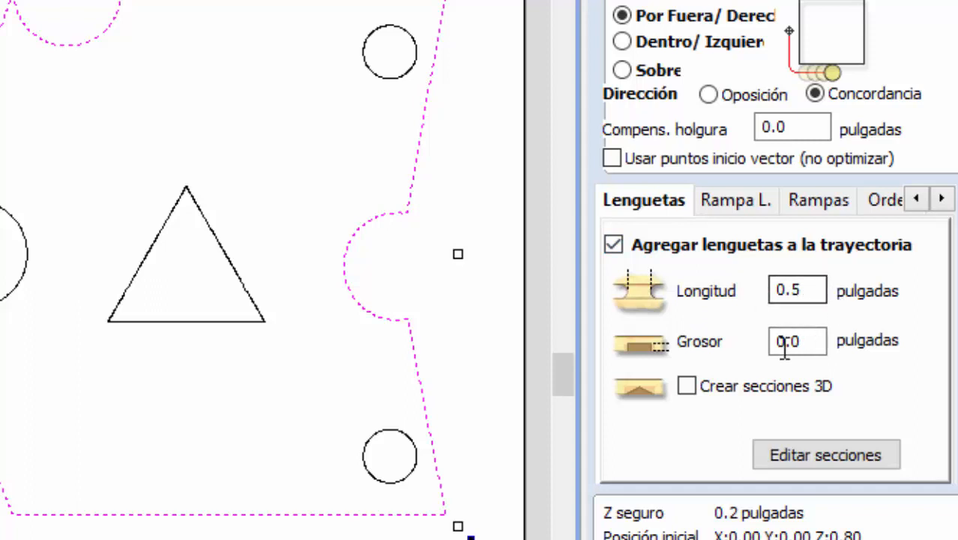
click(810, 342)
drag(811, 342, 757, 346)
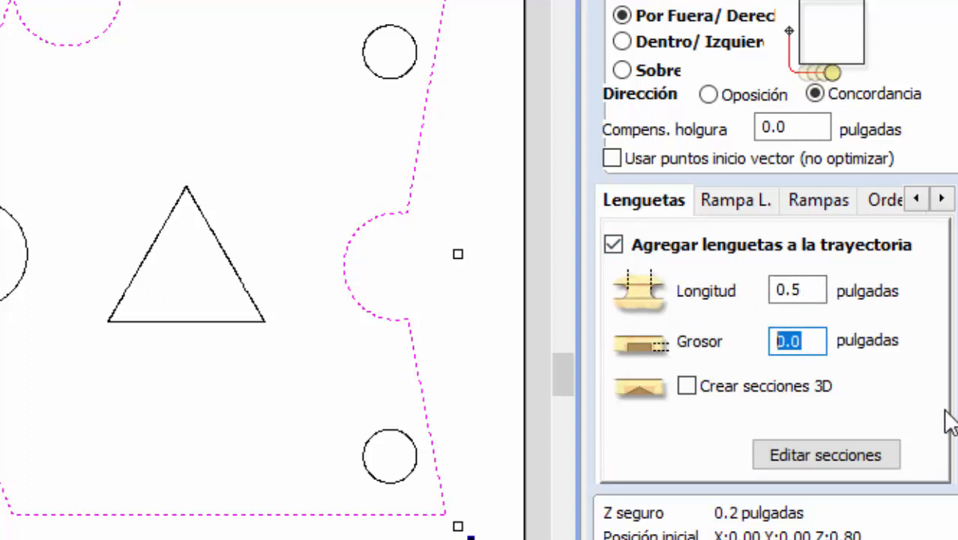
text(.10)
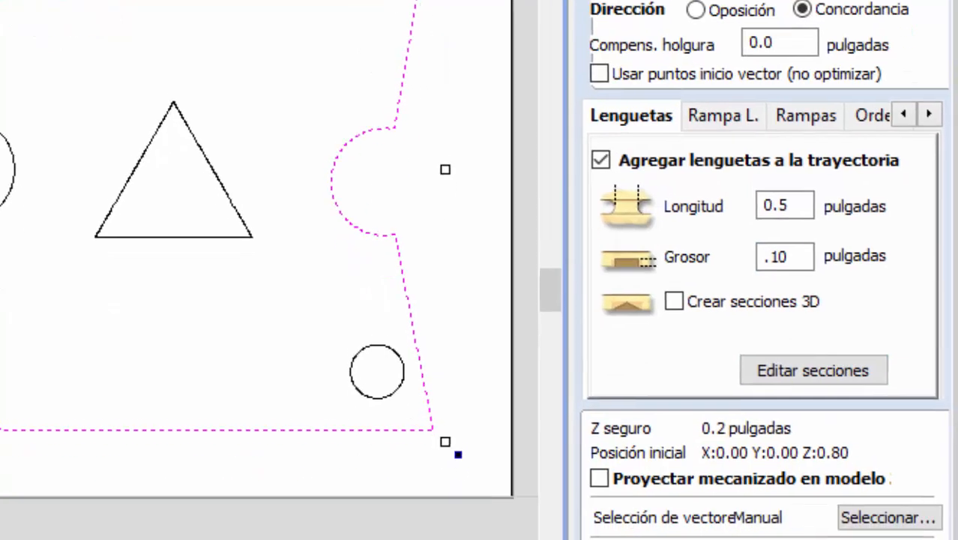
- Name the outline's profile toolpath "pieza" and calculate it without any tabs placed
click(789, 452)
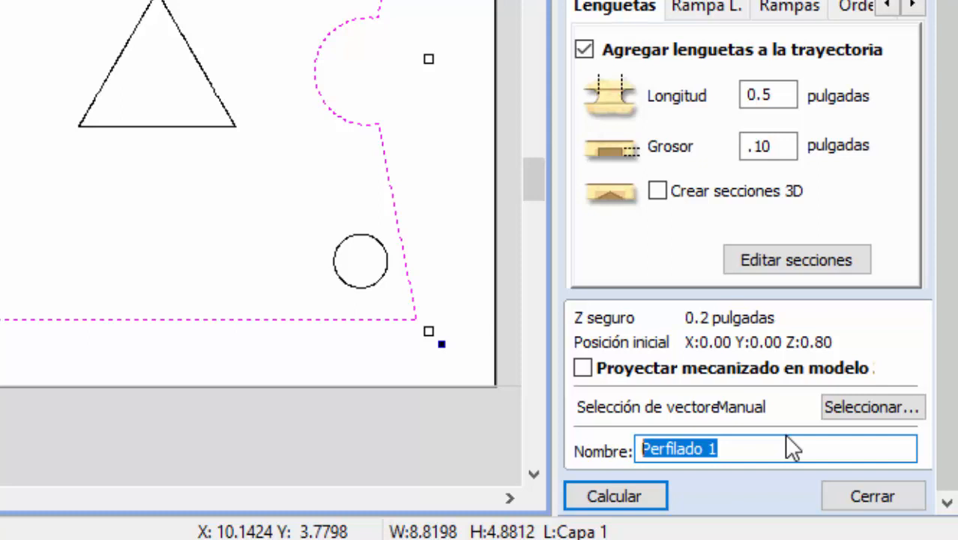
text(pieza)
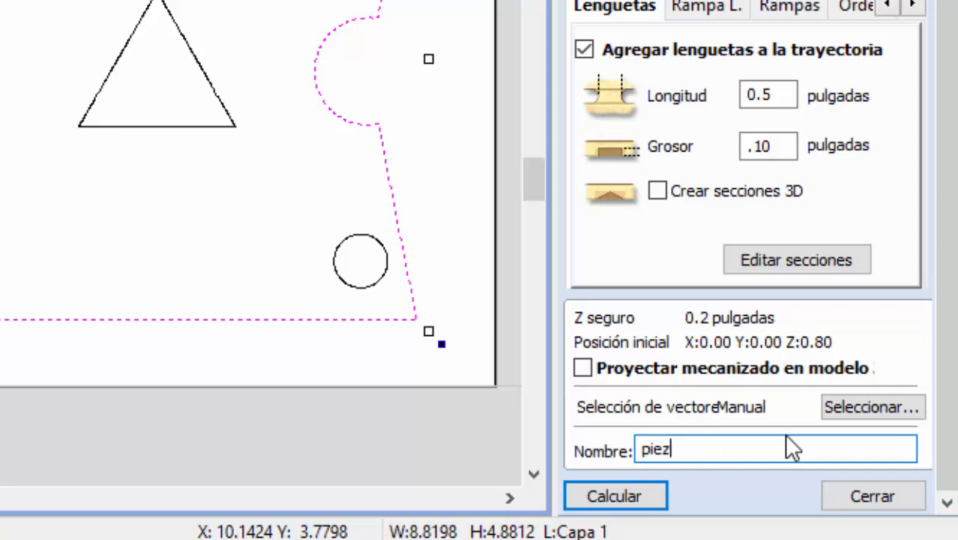
click(641, 499)
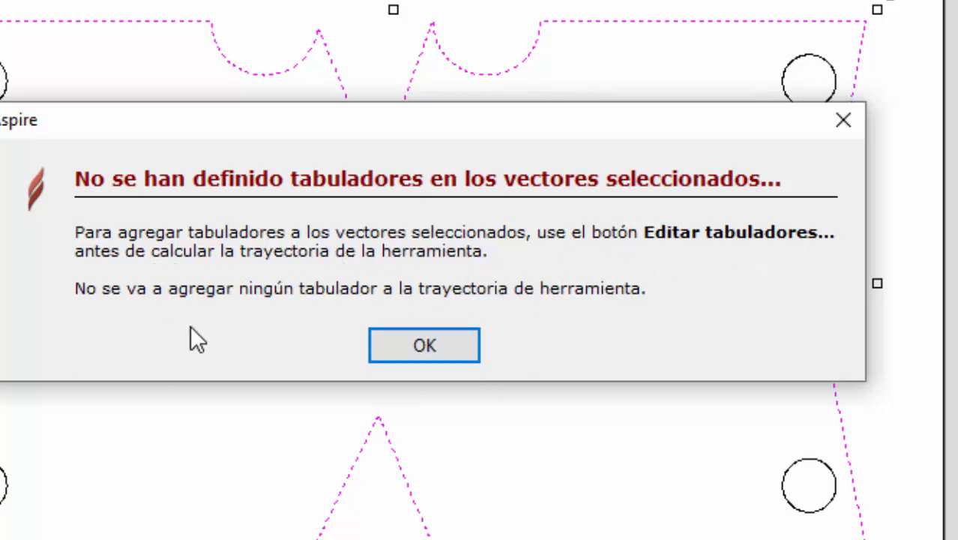
click(418, 351)
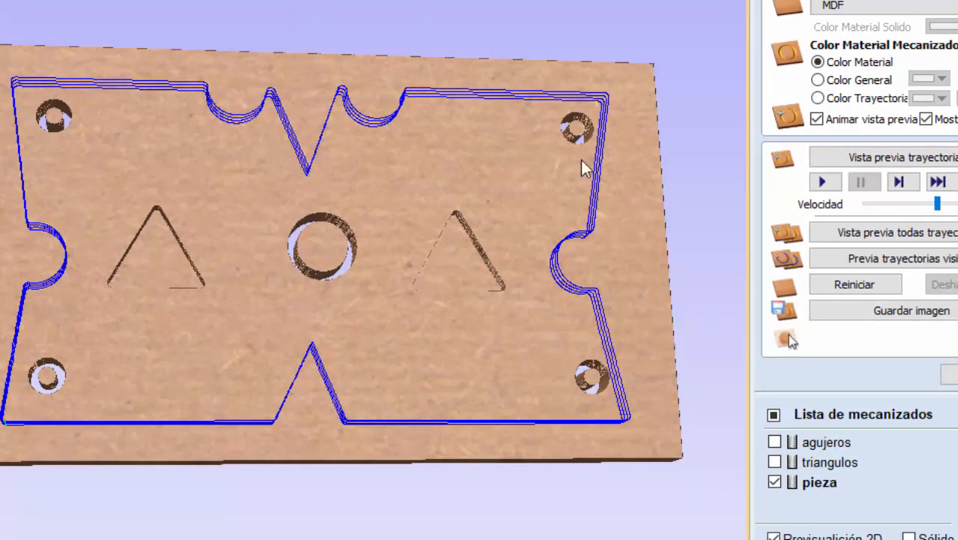
- Run the machining preview of the pieza toolpath and inspect the cut plate from several angles
click(824, 185)
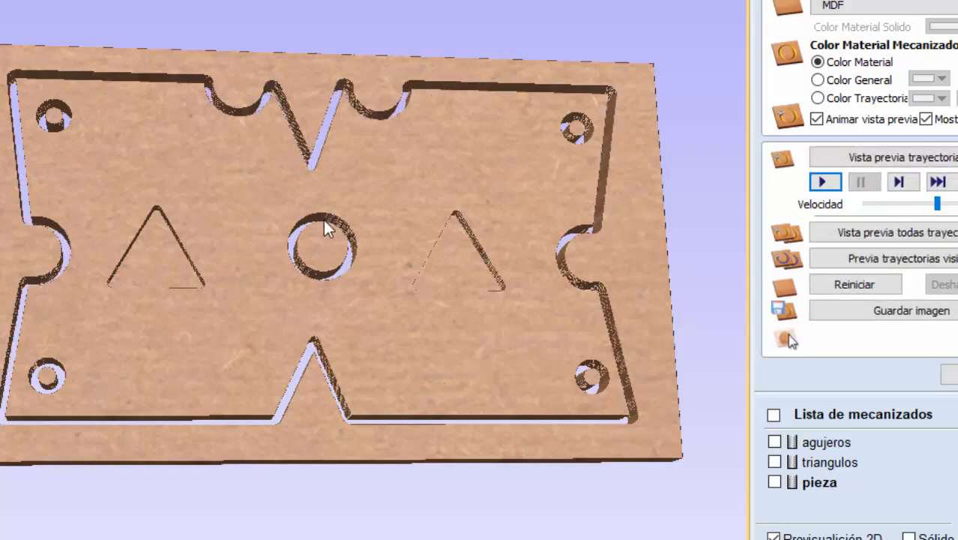
drag(364, 359, 444, 241)
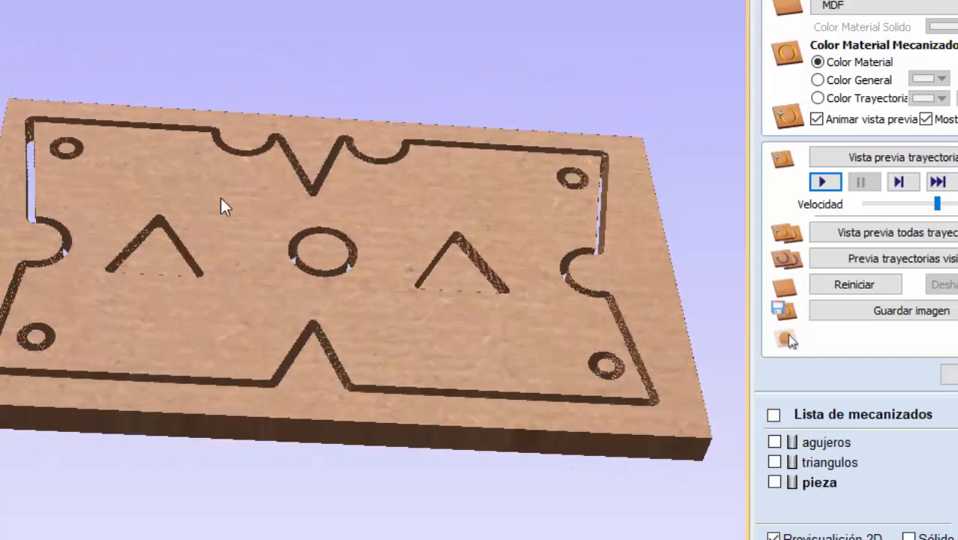
drag(223, 205, 433, 251)
drag(314, 296, 294, 274)
drag(204, 258, 20, 232)
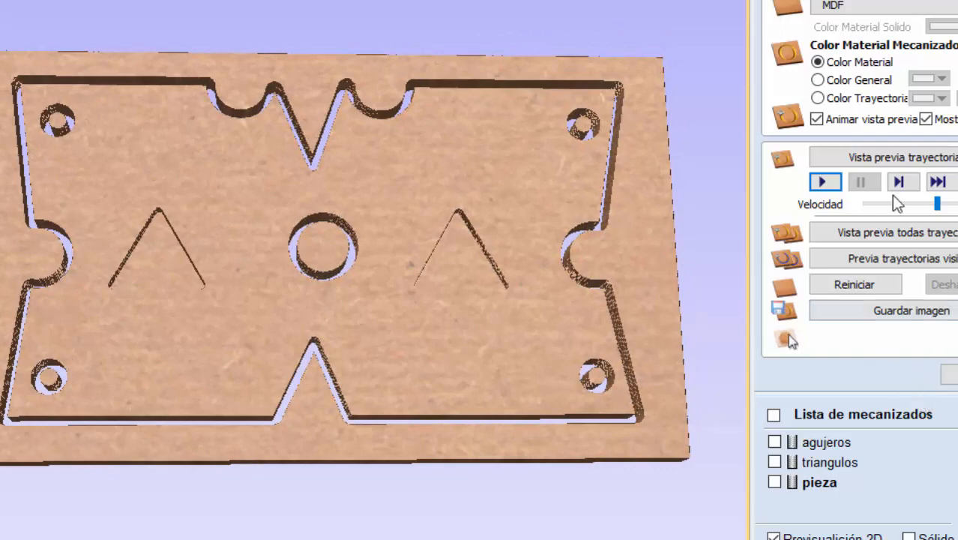
- Reset the preview material and replay the pieza cut, pausing it and displaying the agujeros, triangulos and pieza toolpaths
click(864, 289)
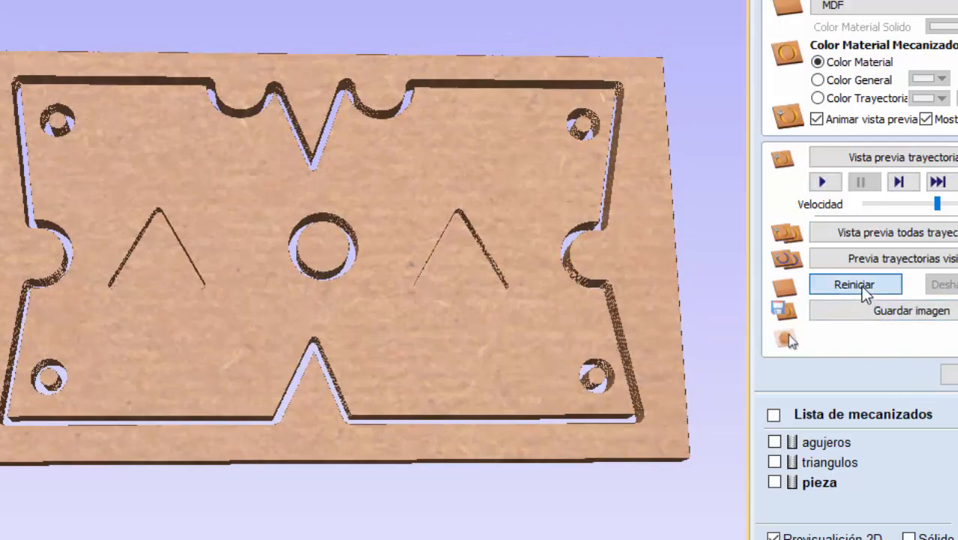
click(823, 183)
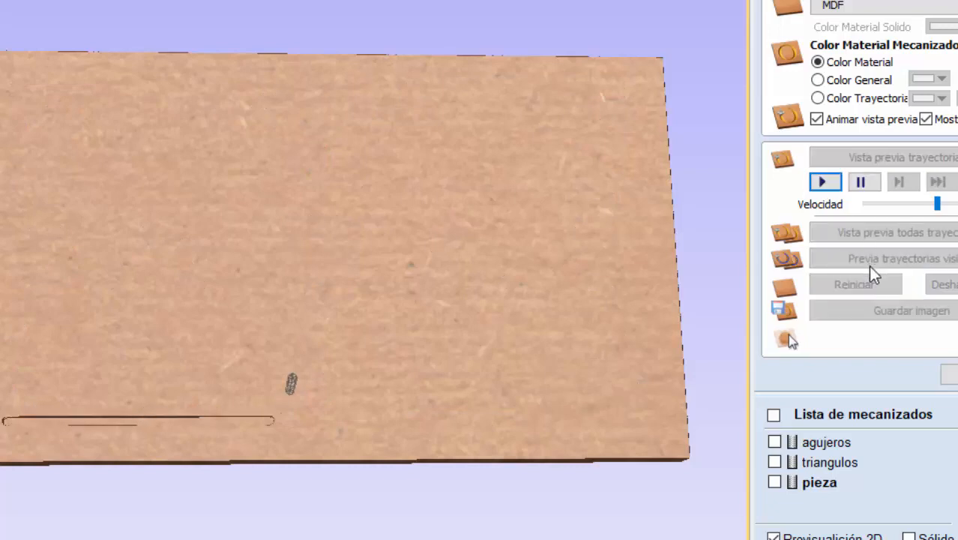
click(862, 183)
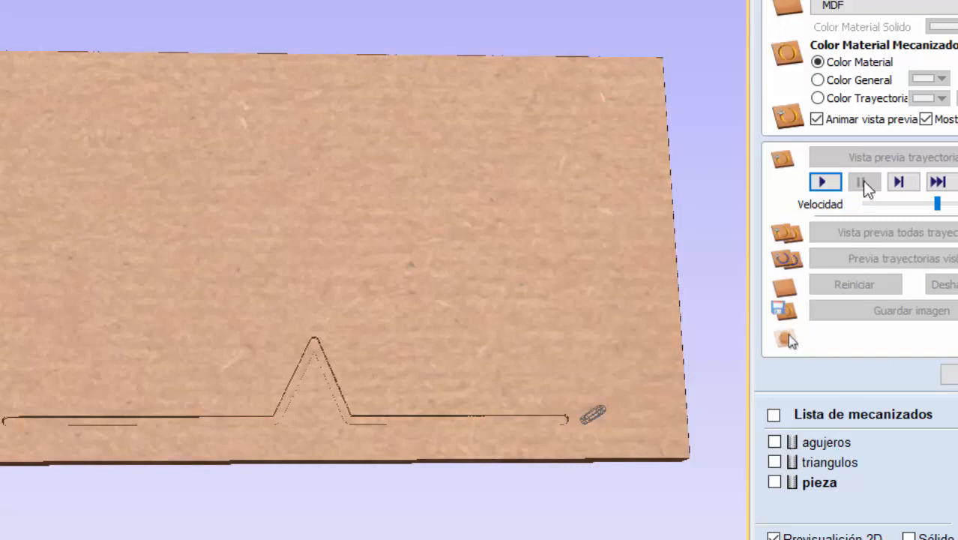
click(823, 182)
click(774, 442)
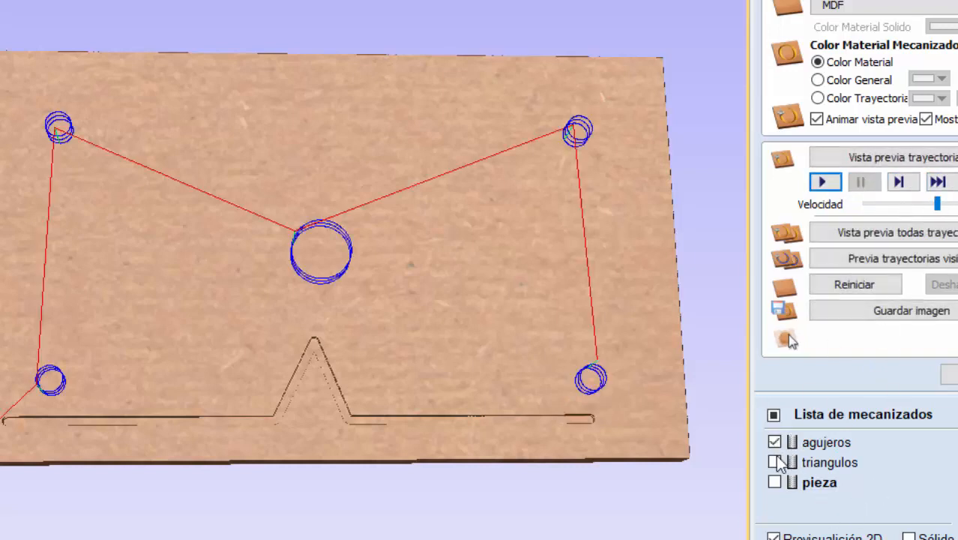
click(774, 462)
click(774, 482)
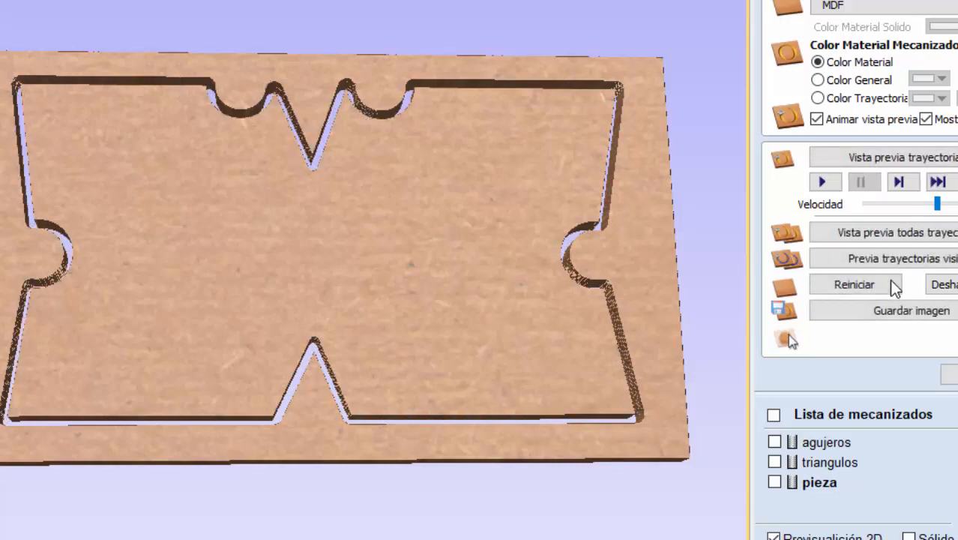
- Preview the agujeros and triangulos toolpaths one after the other on the cut plate and close the preview
click(817, 444)
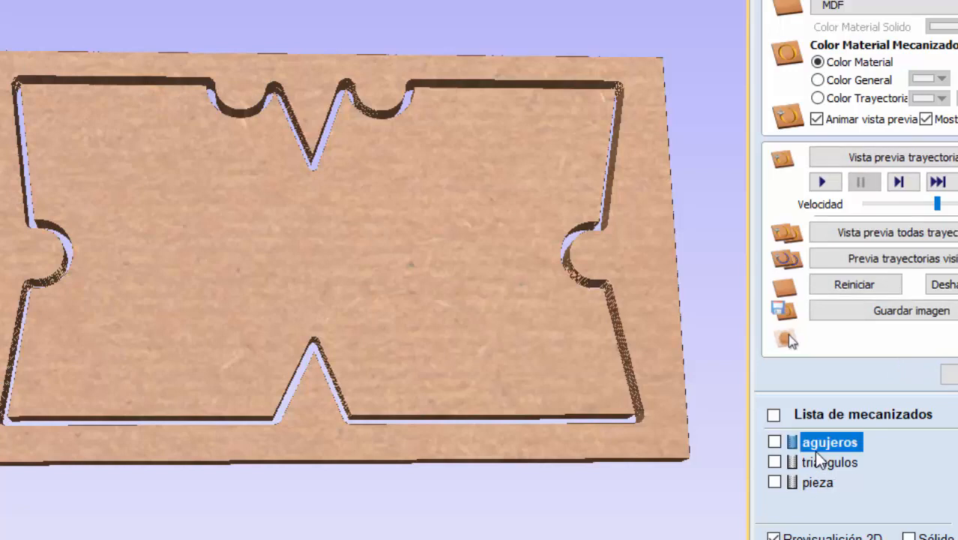
click(822, 181)
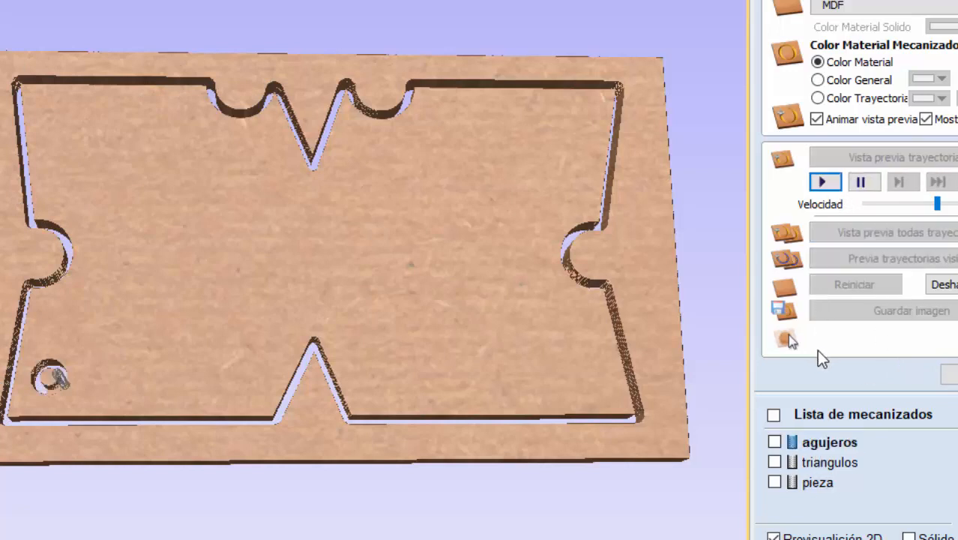
click(828, 468)
click(822, 183)
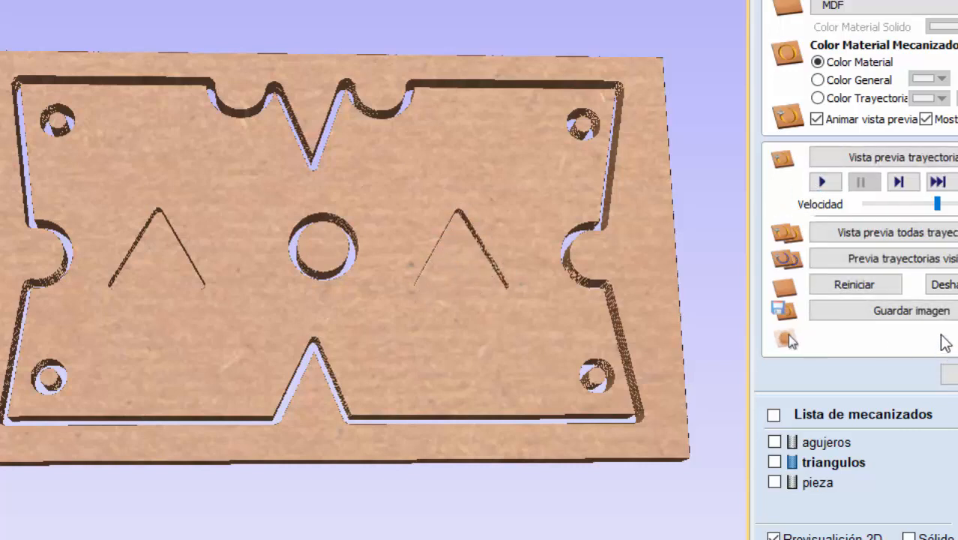
click(949, 375)
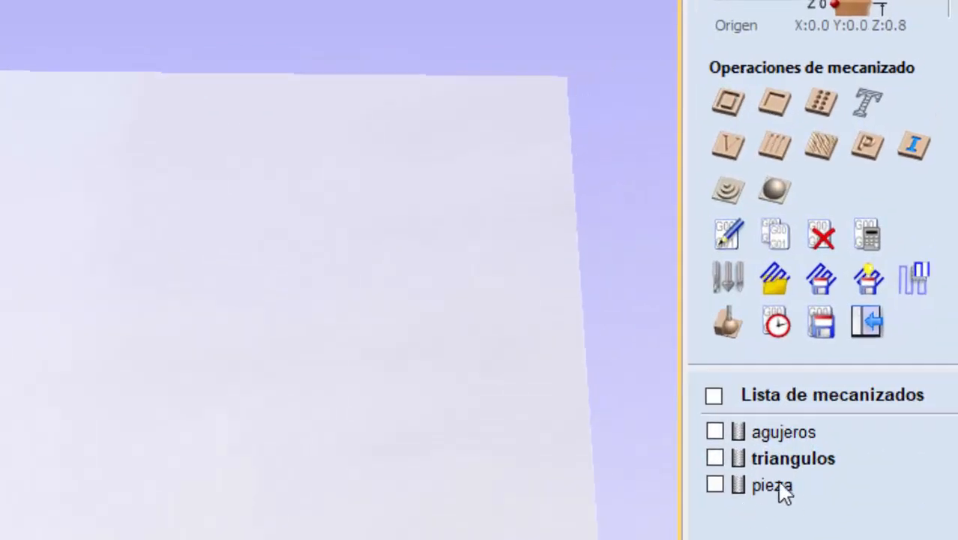
- Start saving the toolpaths and include agujeros, triangulos and pieza in the output file
mouse_move(772, 455)
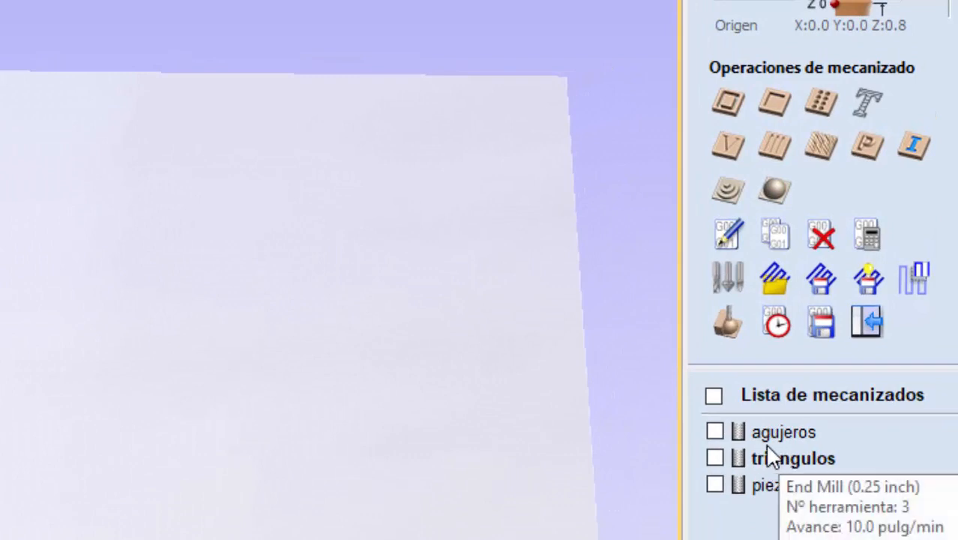
mouse_move(774, 475)
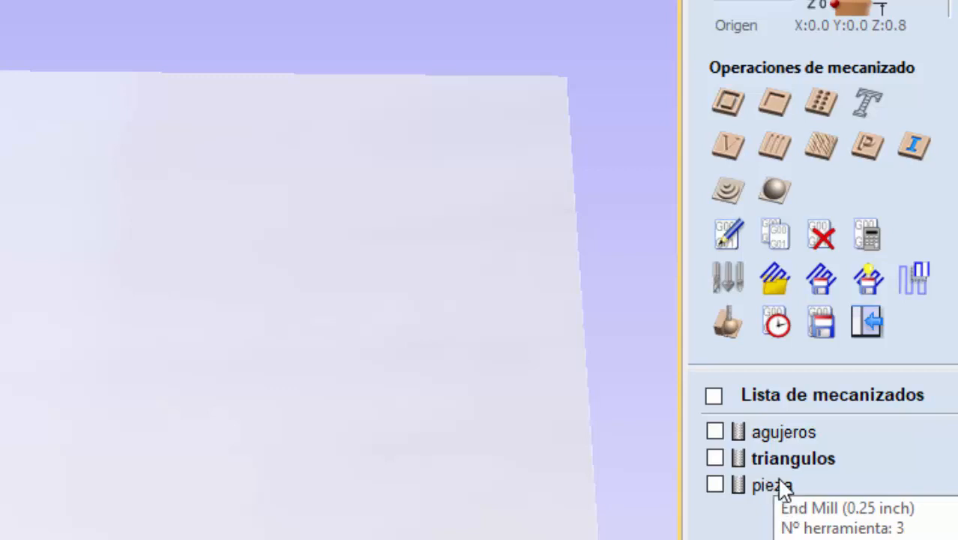
click(823, 330)
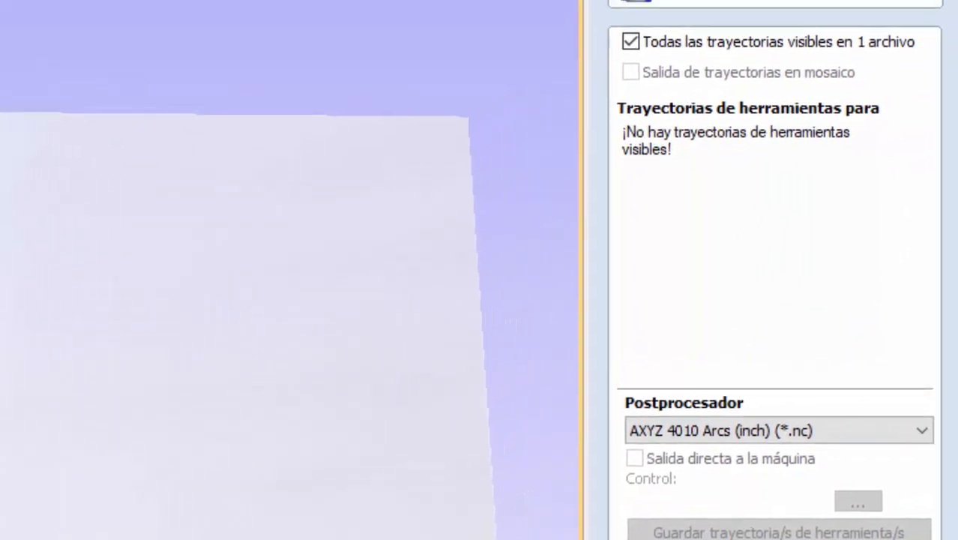
click(616, 524)
click(616, 428)
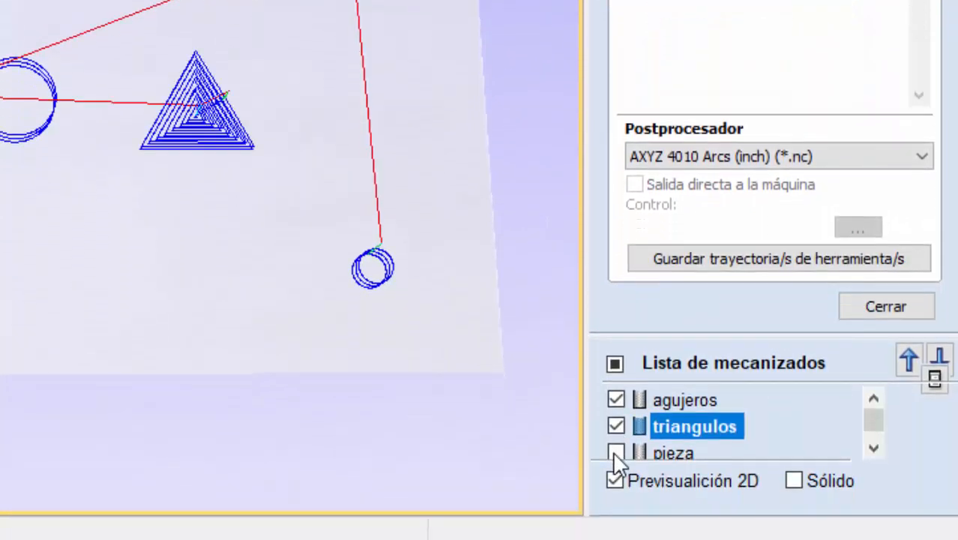
click(615, 453)
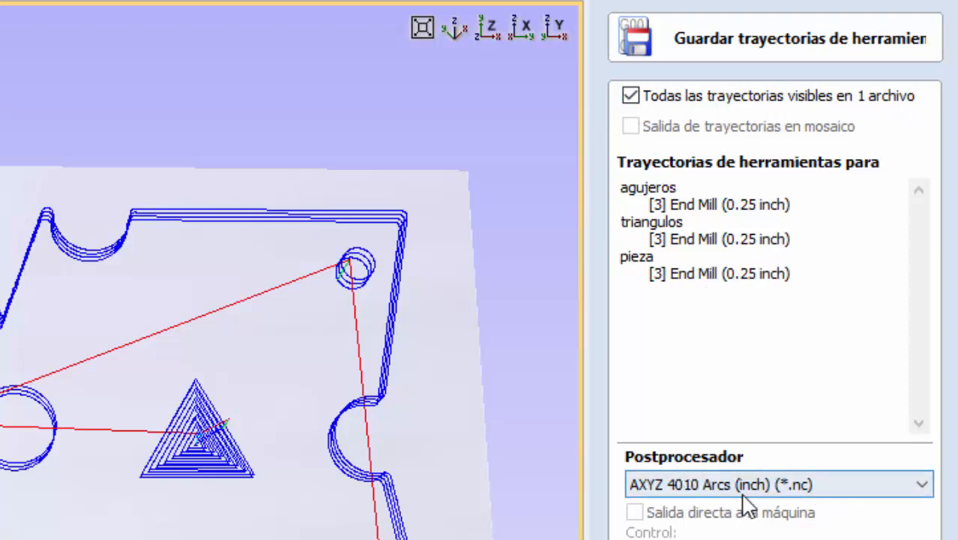
- Look through the available postprocessors and choose AXYZ 4010 Arcs (inch) (*.nc) for the toolpath output
click(768, 483)
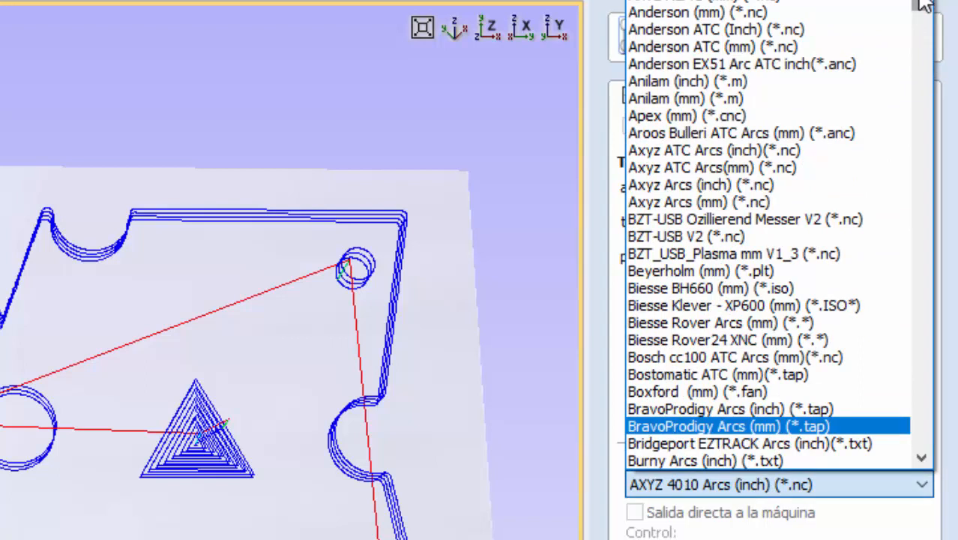
drag(922, 1, 935, 50)
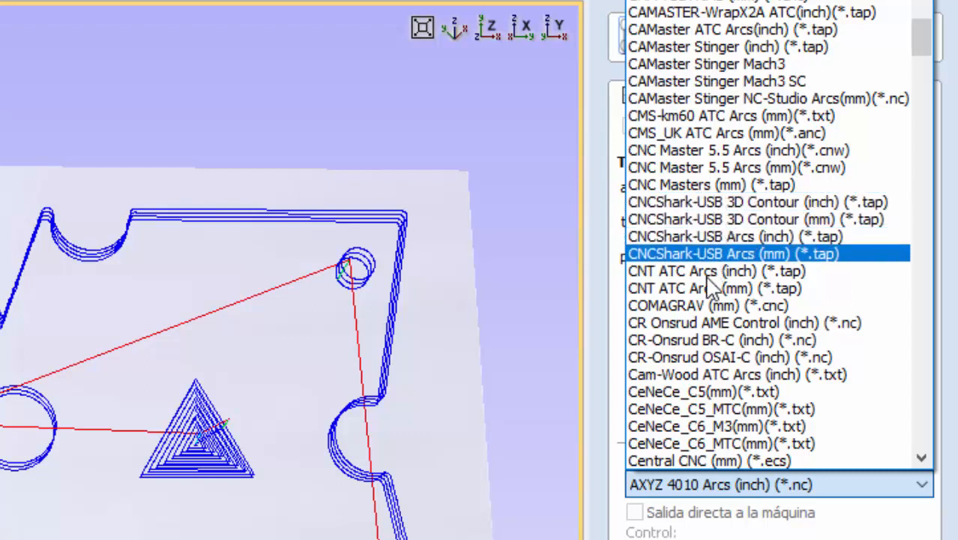
scroll(753, 322, down, 1)
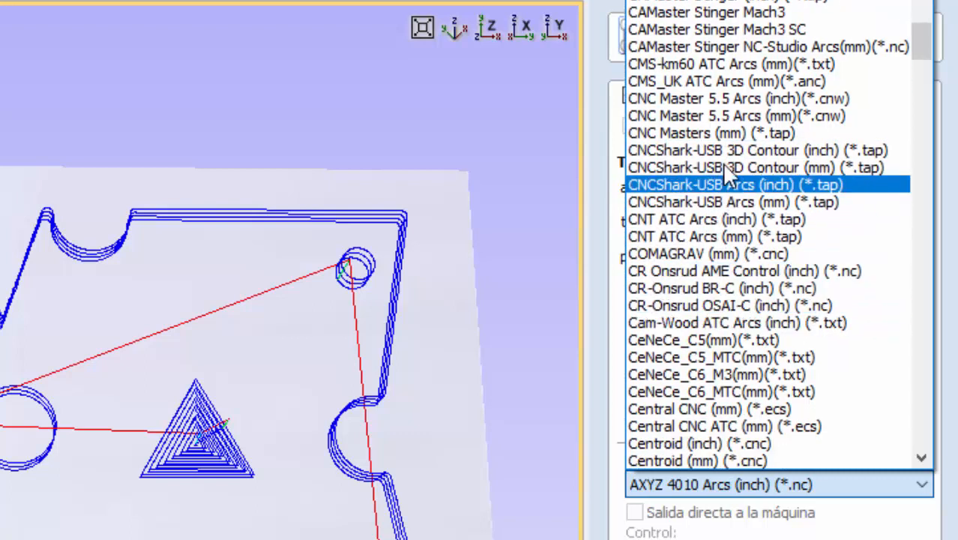
scroll(707, 180, down, 3)
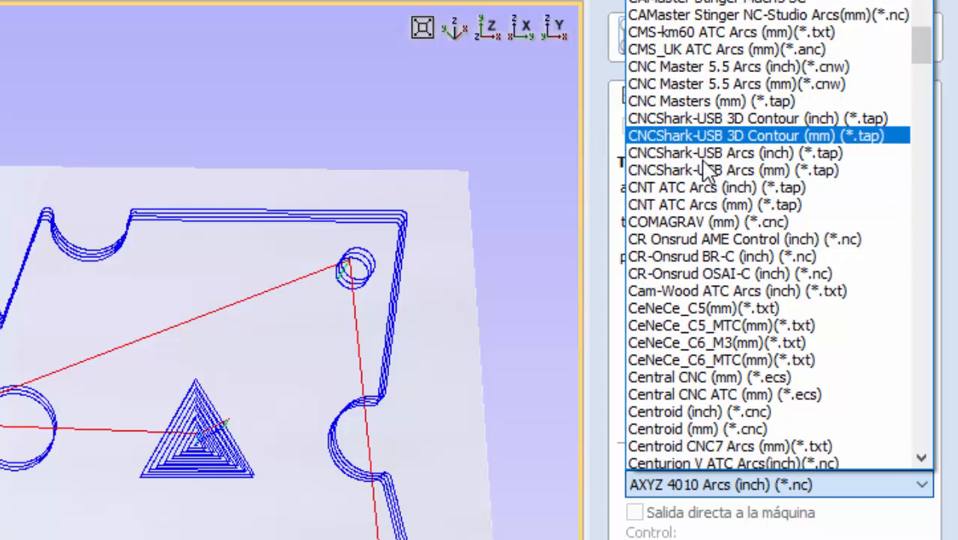
scroll(705, 174, down, 2)
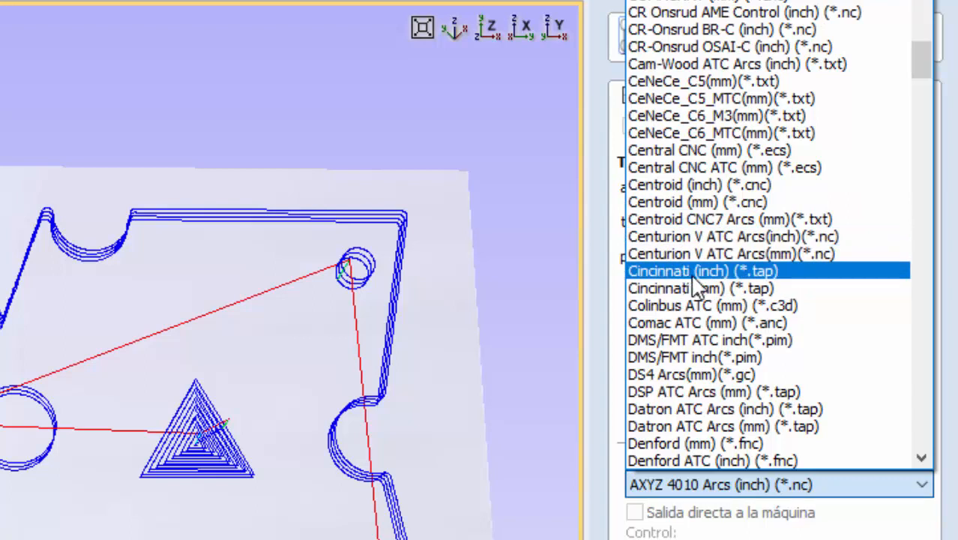
scroll(694, 279, up, 20)
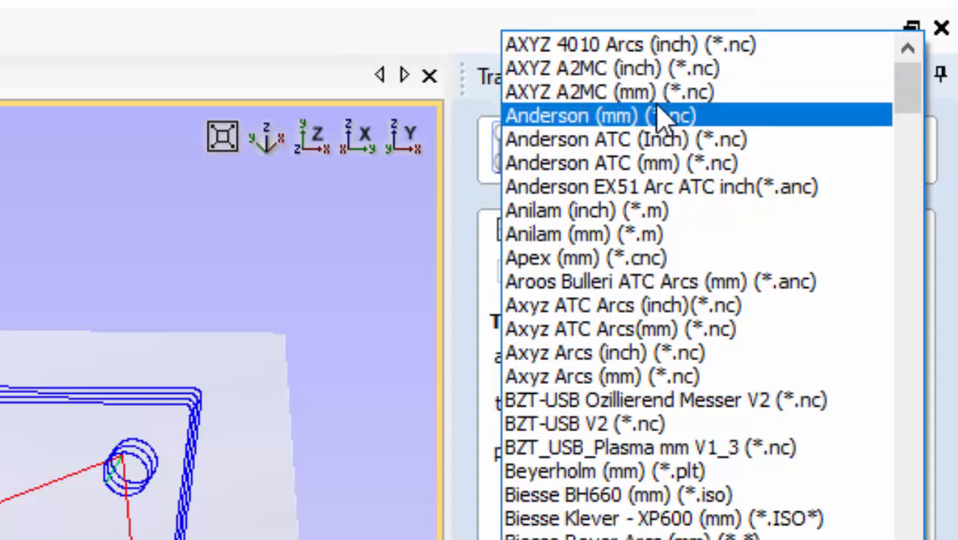
click(630, 45)
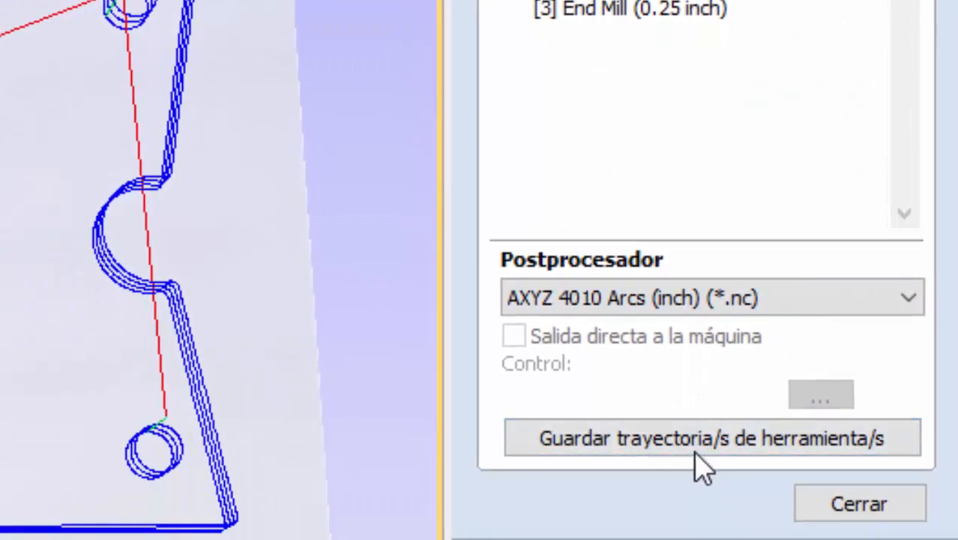
- Save the toolpaths to the desktop as an AXYZ 4010 Arcs file named "pieza final"
click(677, 440)
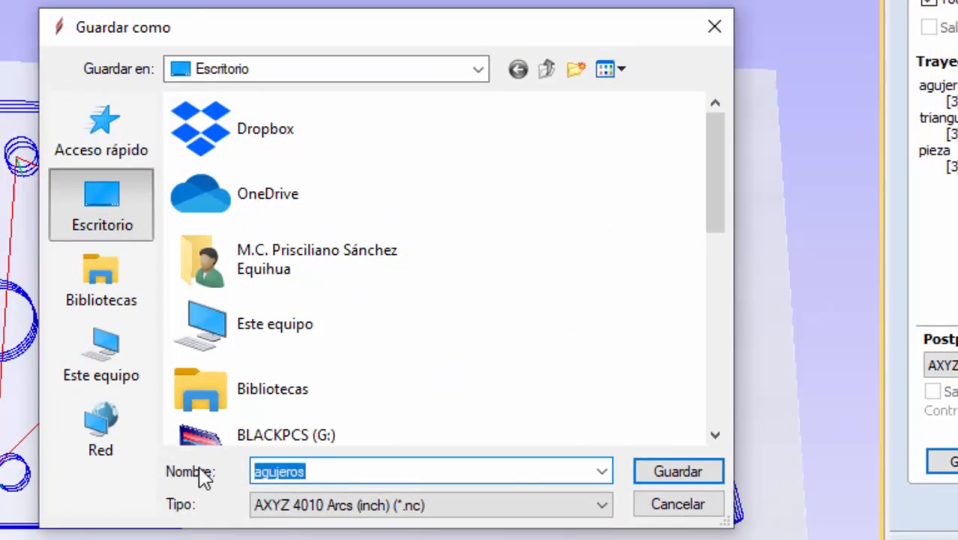
text(pieza)
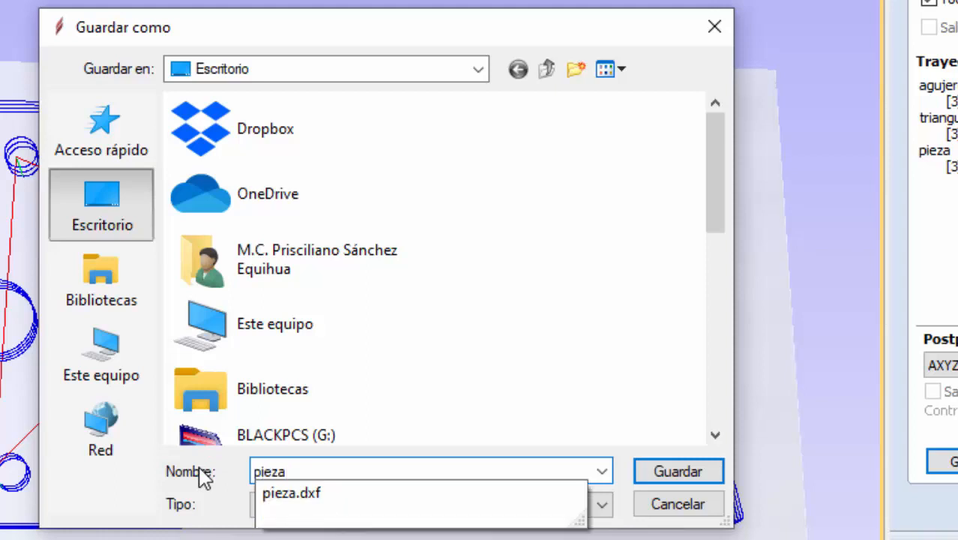
text( final)
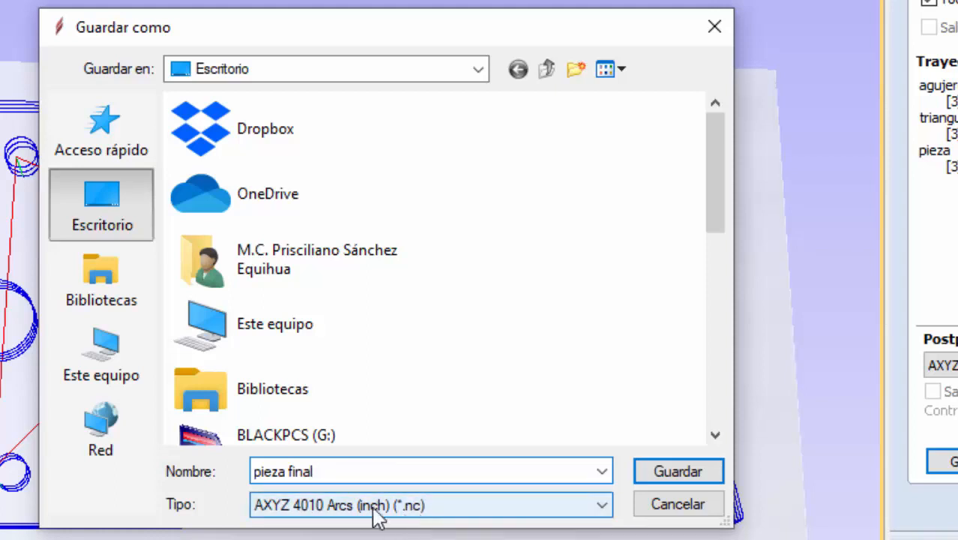
click(679, 472)
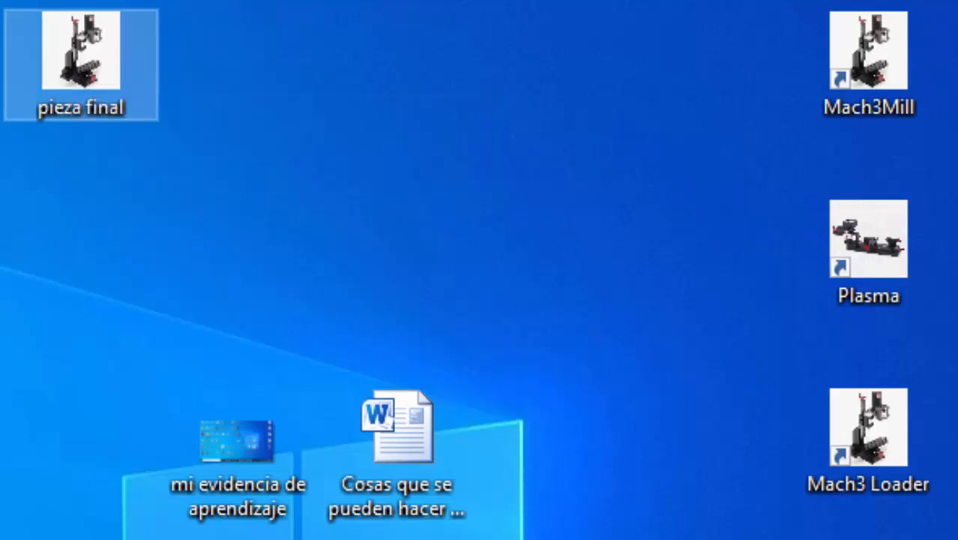
- Launch Mach3Mill and load the G-code file "pieza final" from the desktop, filtering for .nc files
double_click(879, 67)
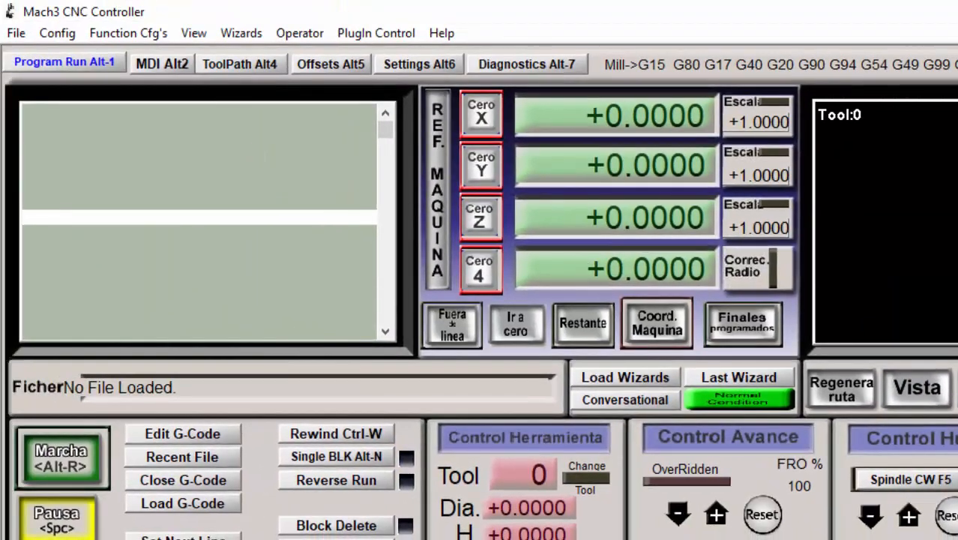
click(183, 504)
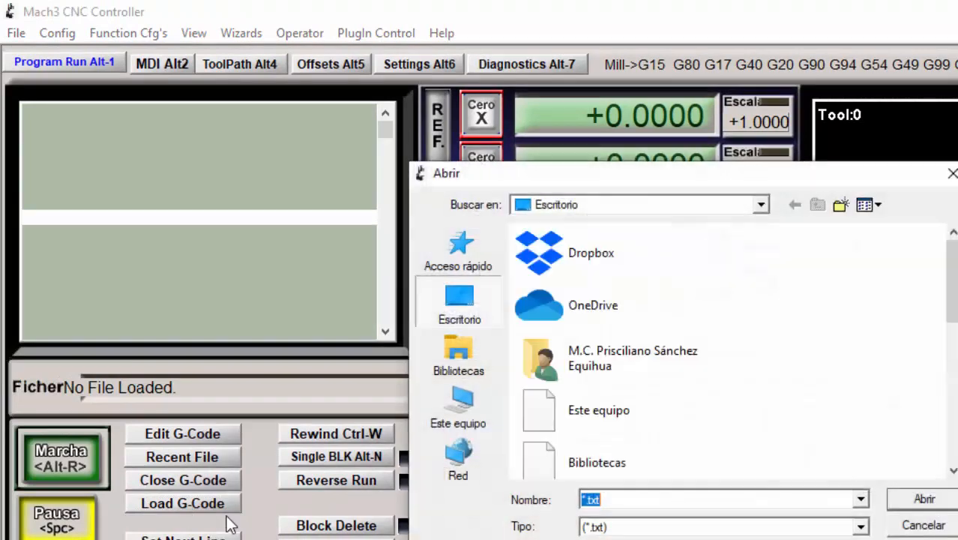
scroll(954, 453, down, 10)
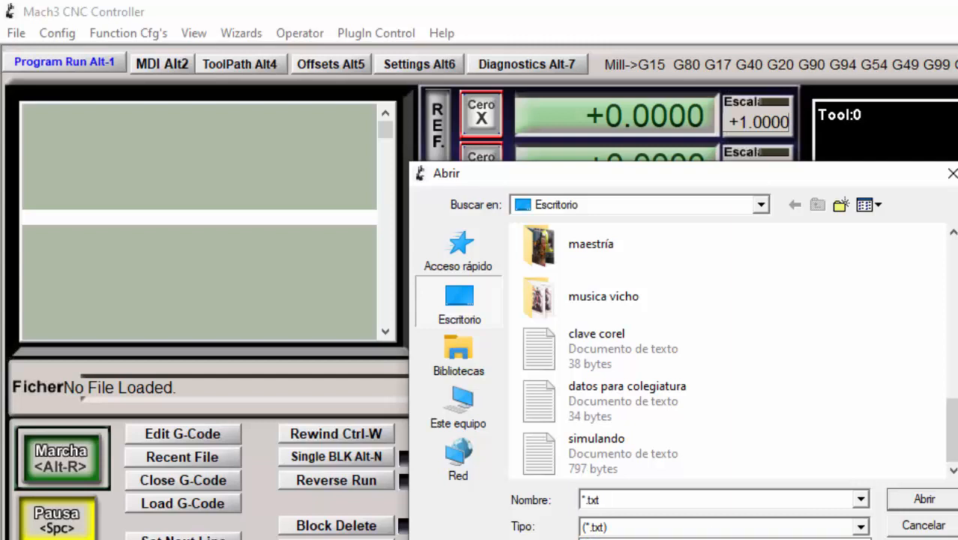
click(719, 539)
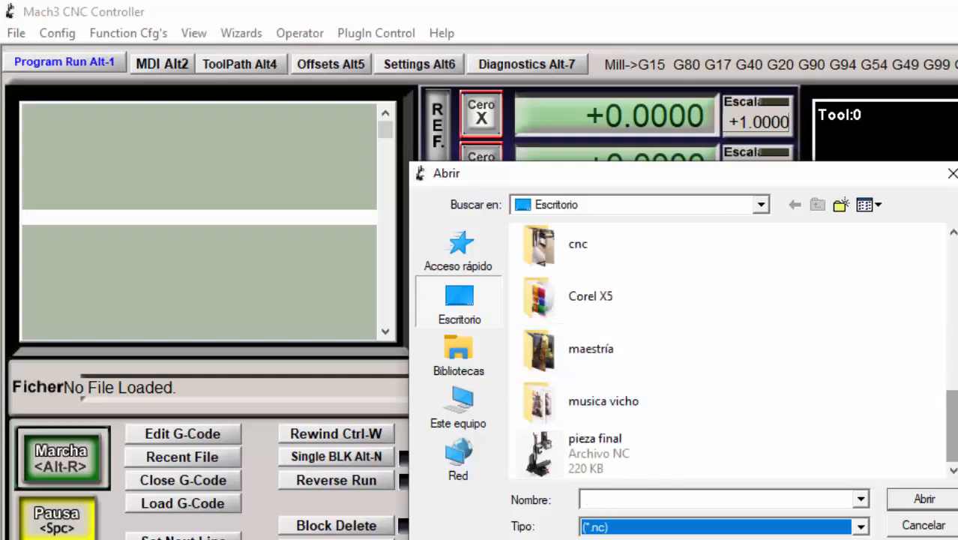
click(580, 453)
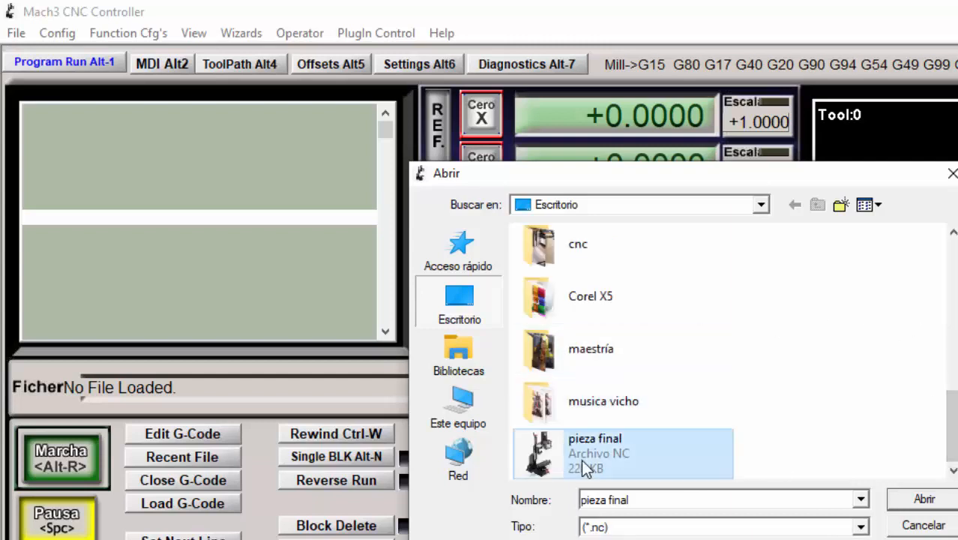
click(922, 499)
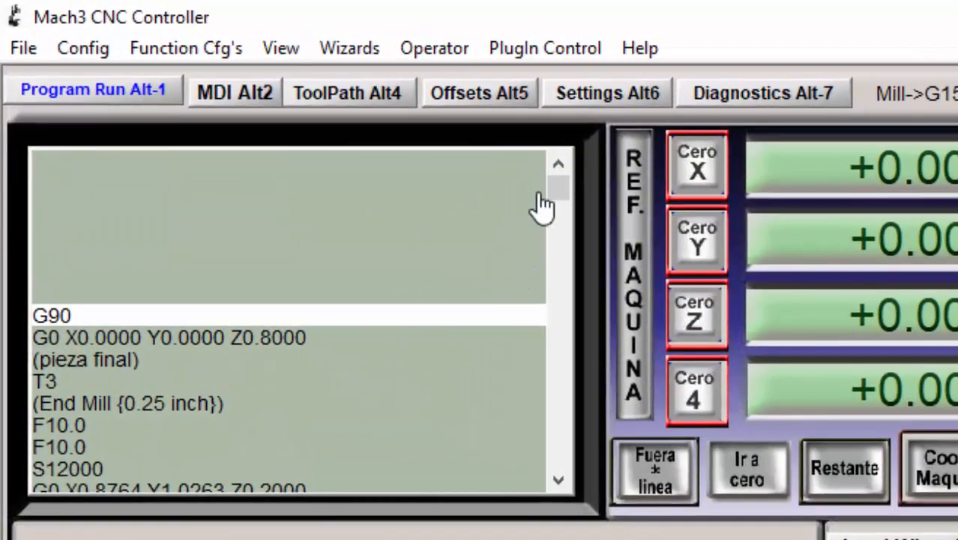
- Check the loaded G-code listing and start running the pieza final program
mouse_move(559, 189)
mouse_down()
mouse_move(571, 461)
mouse_move(574, 183)
mouse_up()
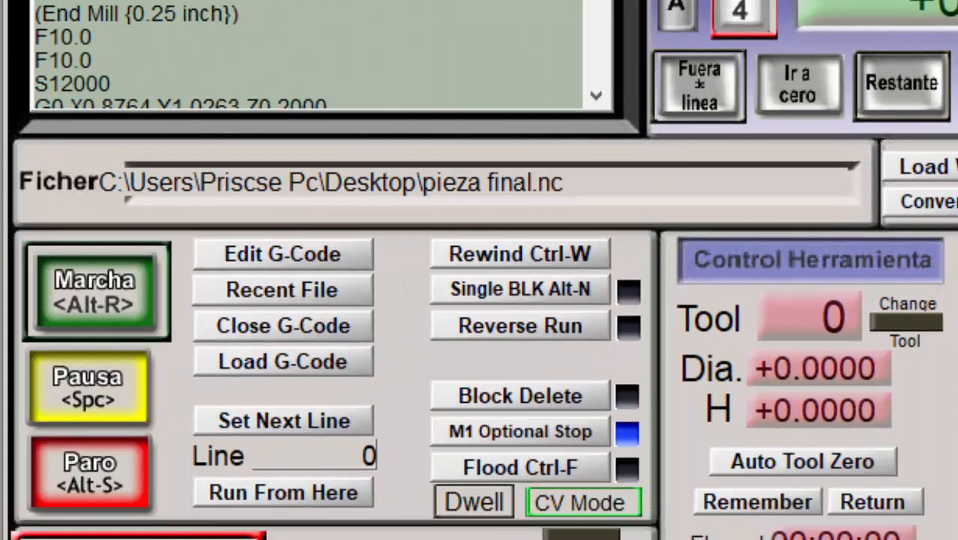
click(127, 314)
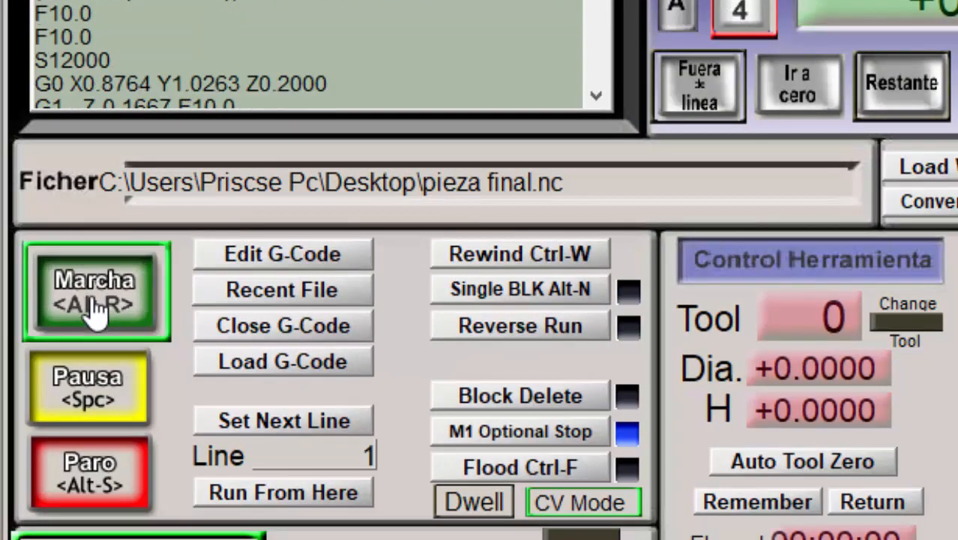